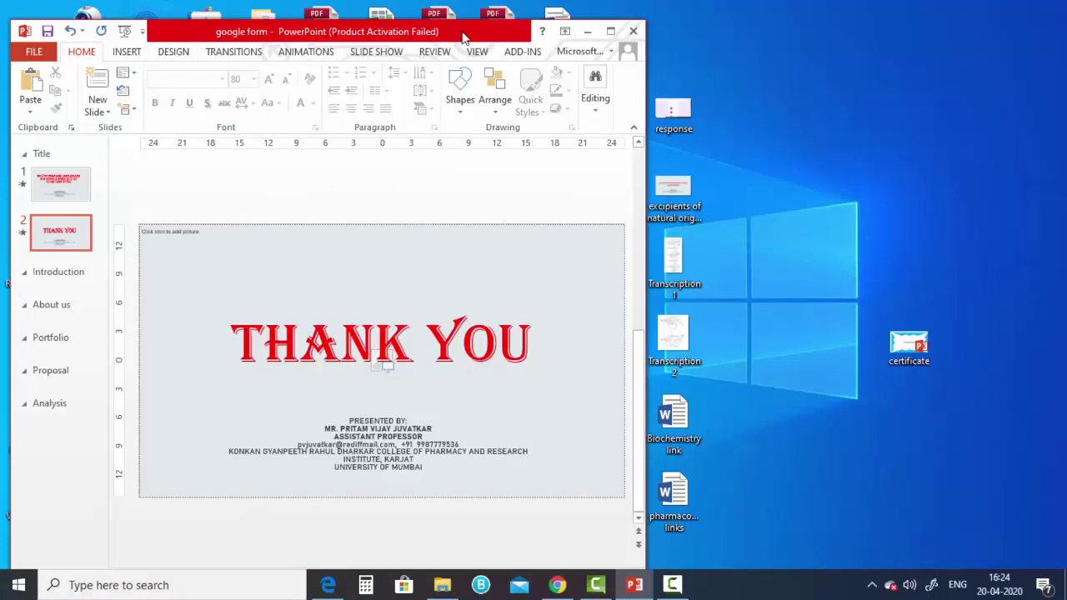
- Minimize the PowerPoint presentation while it shows the Thank You slide
{"action": "left_click", "coordinate": [587, 31]}
- Restore Chrome, search Google for 'google form' and open the Google Forms overview page
{"action": "left_click", "coordinate": [558, 586]}
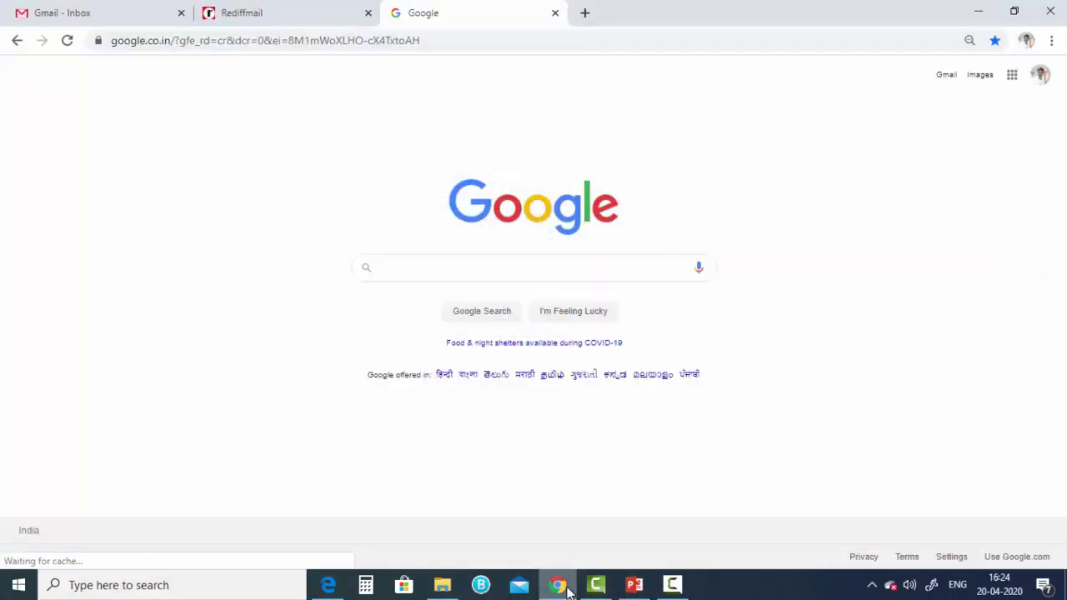
{"action": "left_click", "coordinate": [410, 272]}
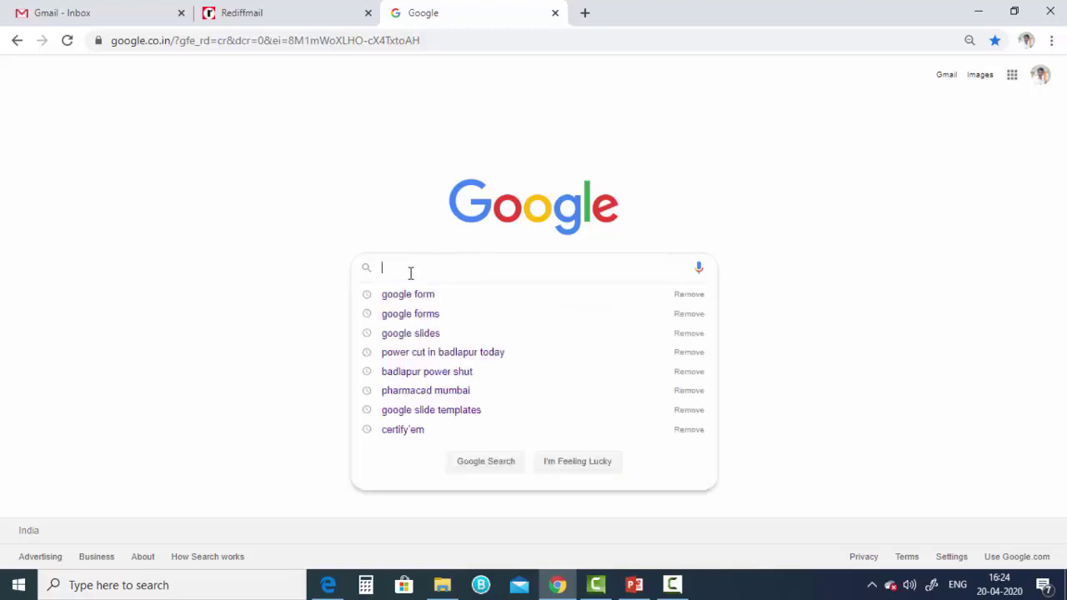
{"action": "type", "text": "goo"}
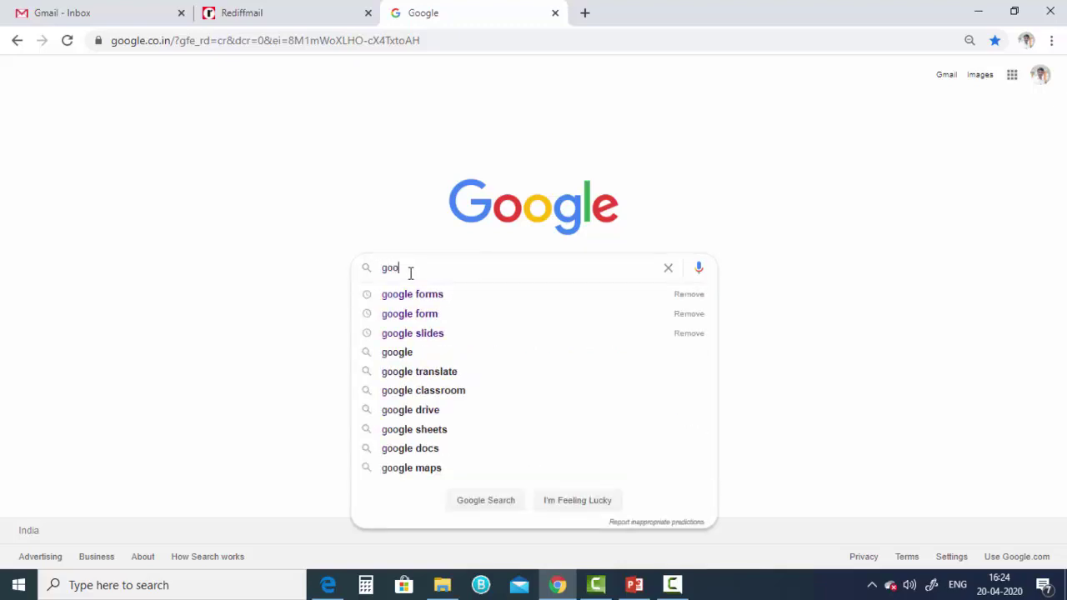
{"action": "type", "text": "gle form"}
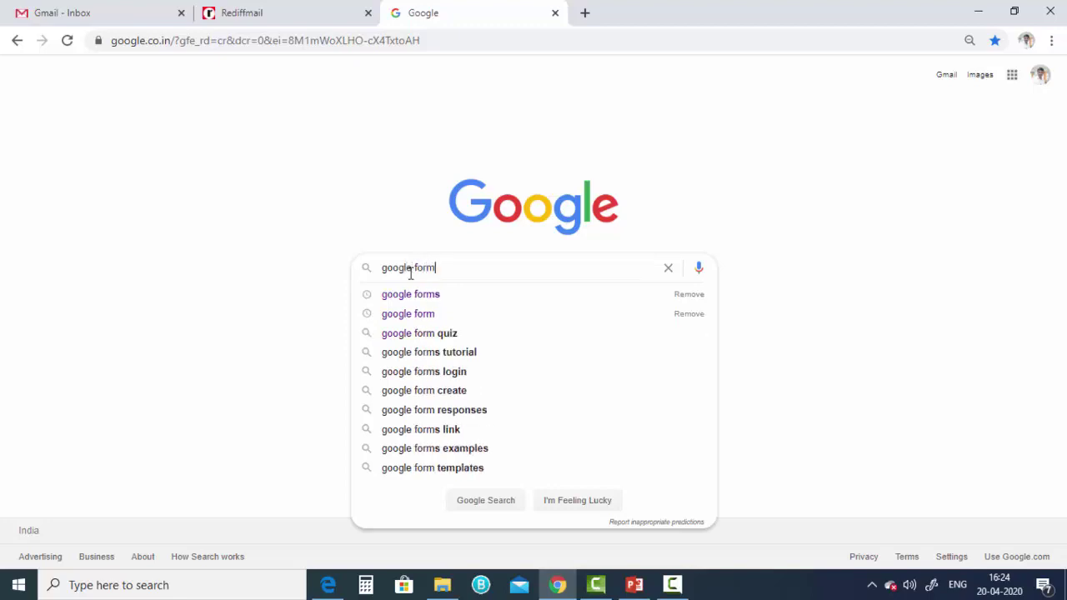
{"action": "key", "text": "Return"}
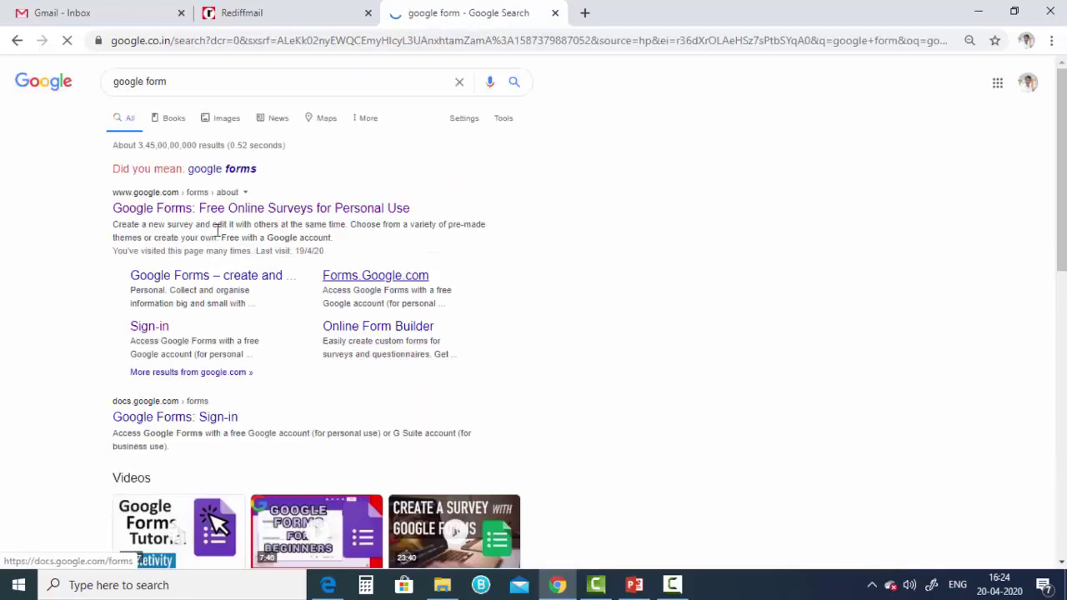
{"action": "left_click", "coordinate": [210, 216]}
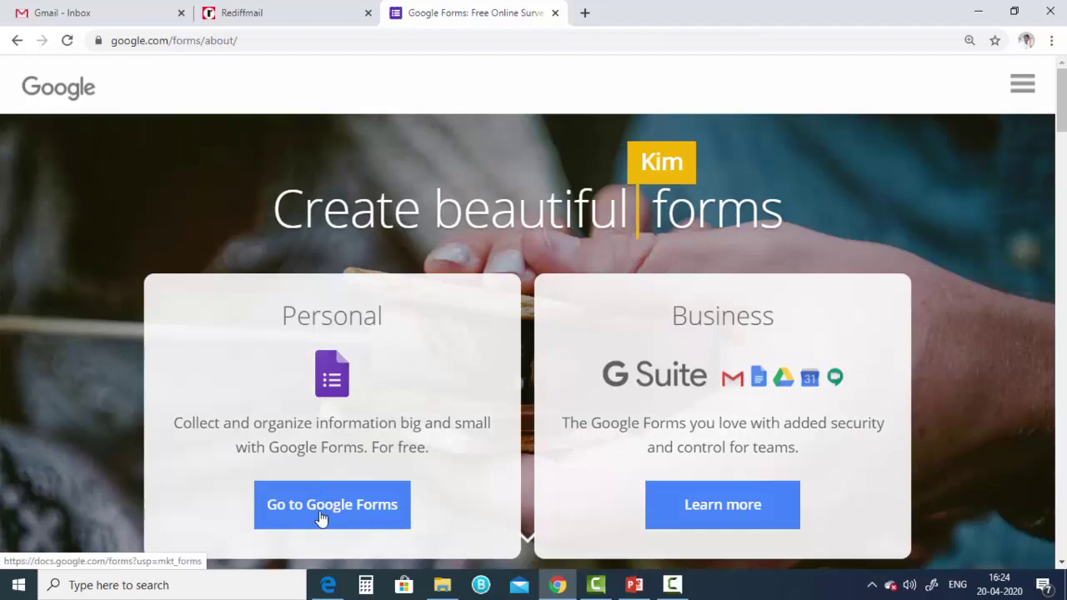
- From the Forms home, move the old Blank Quiz to trash and start a new Blank Quiz
{"action": "left_click", "coordinate": [322, 518]}
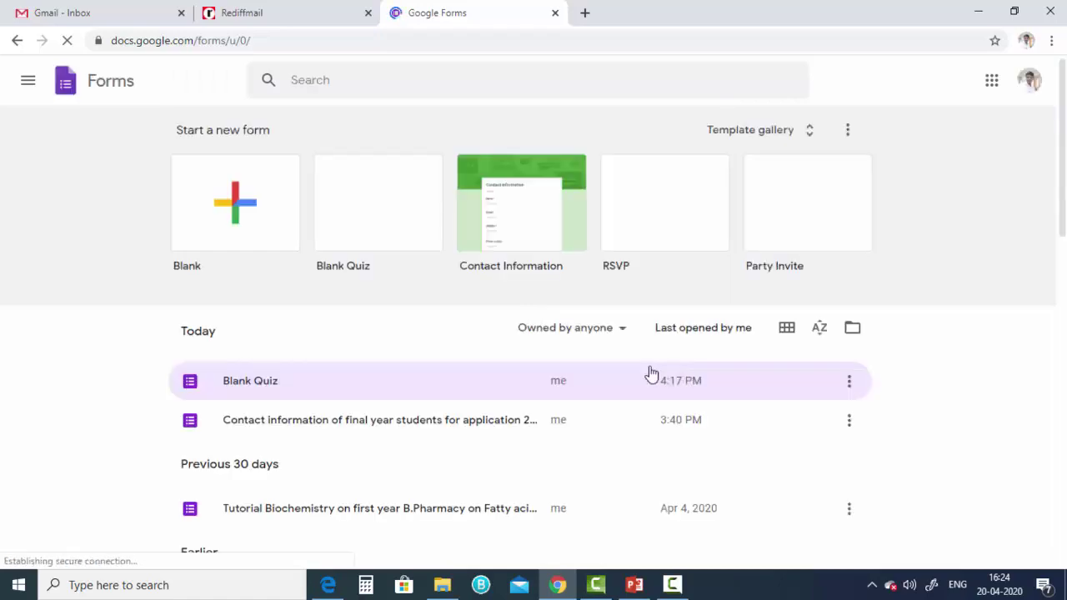
{"action": "left_click", "coordinate": [849, 385]}
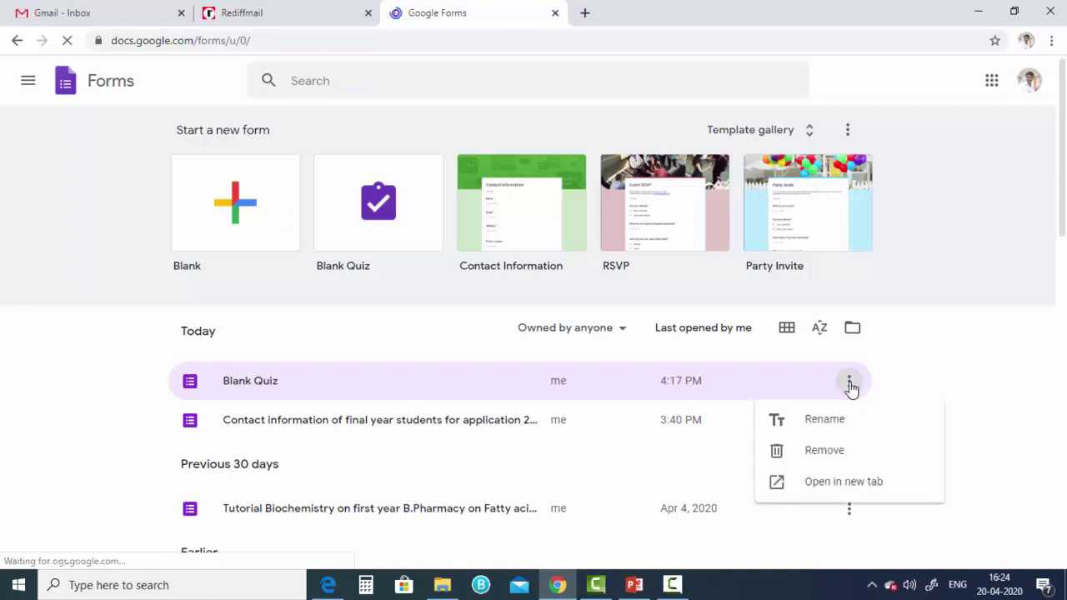
{"action": "left_click", "coordinate": [827, 452]}
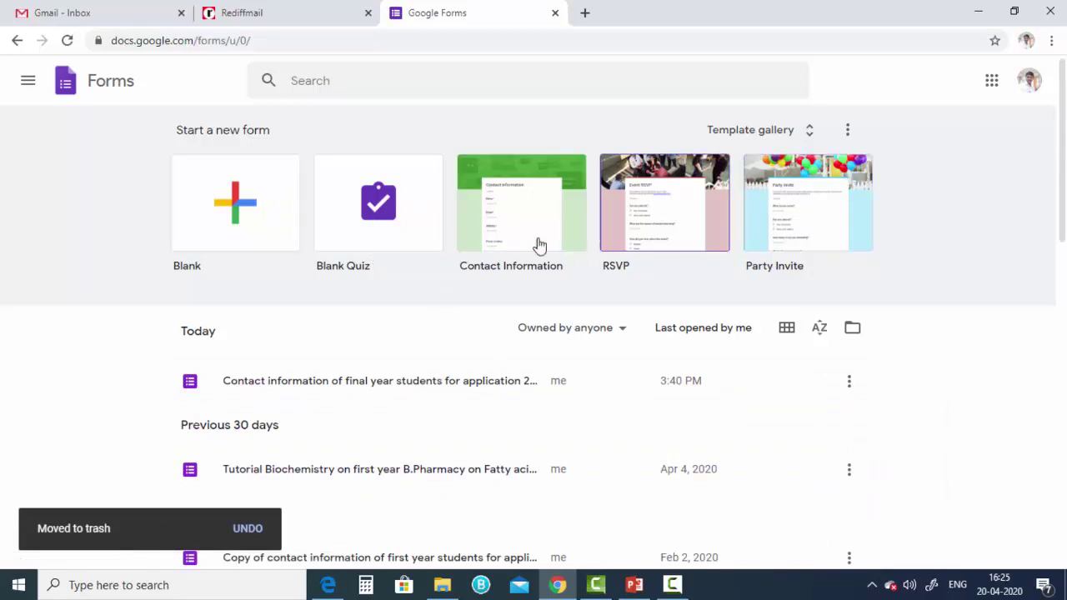
{"action": "left_click", "coordinate": [397, 240]}
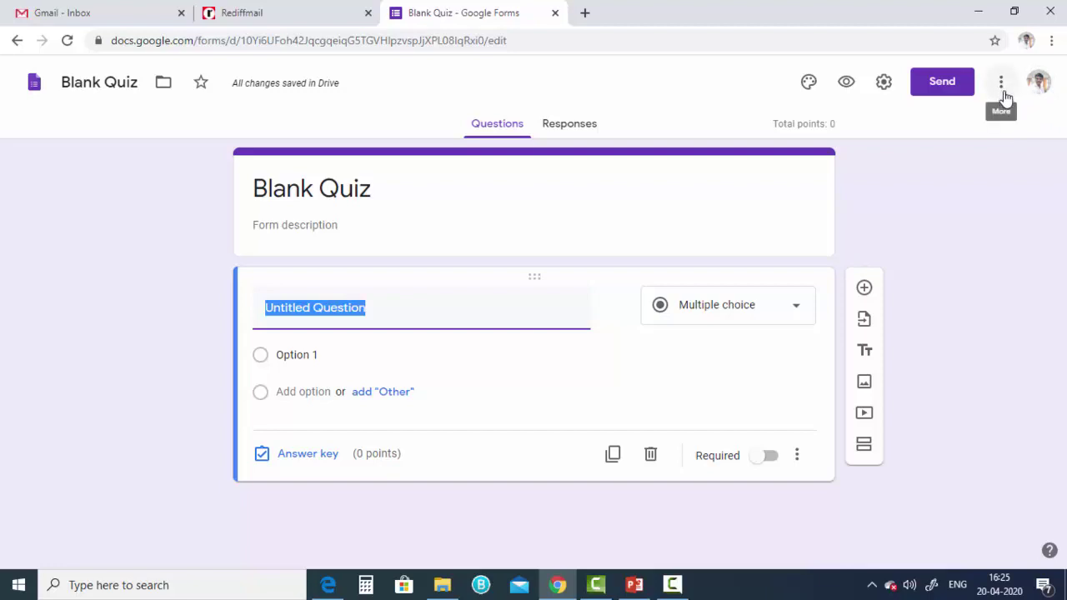
- Adjust the page zoom and open the Forms add-ons marketplace from the More menu
{"action": "key", "text": "ctrl+plus"}
{"action": "key", "text": "ctrl+plus"}
{"action": "key", "text": "ctrl+plus"}
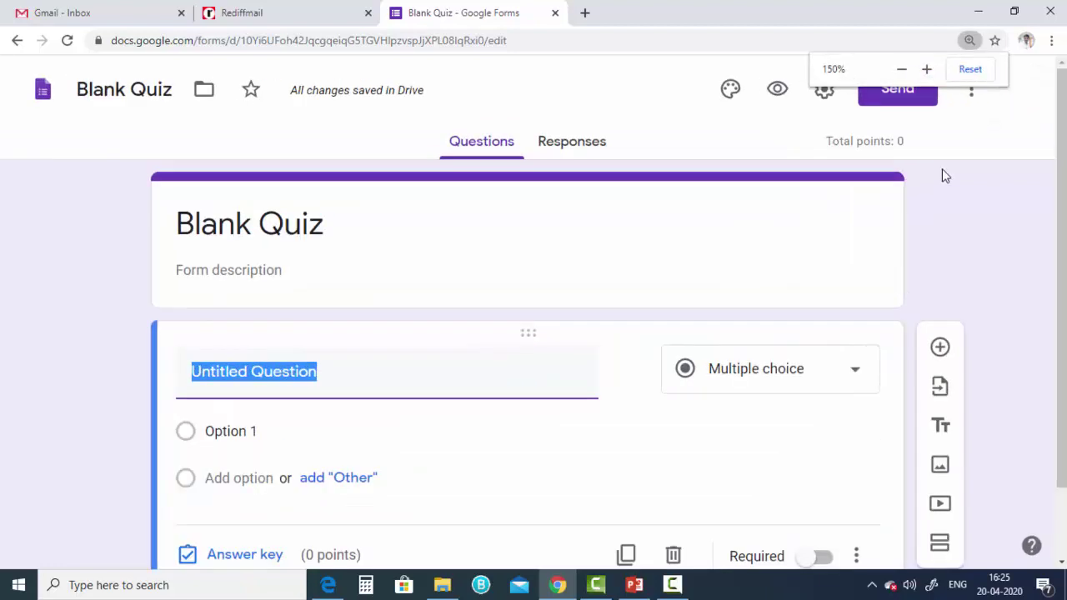
{"action": "key", "text": "ctrl+minus"}
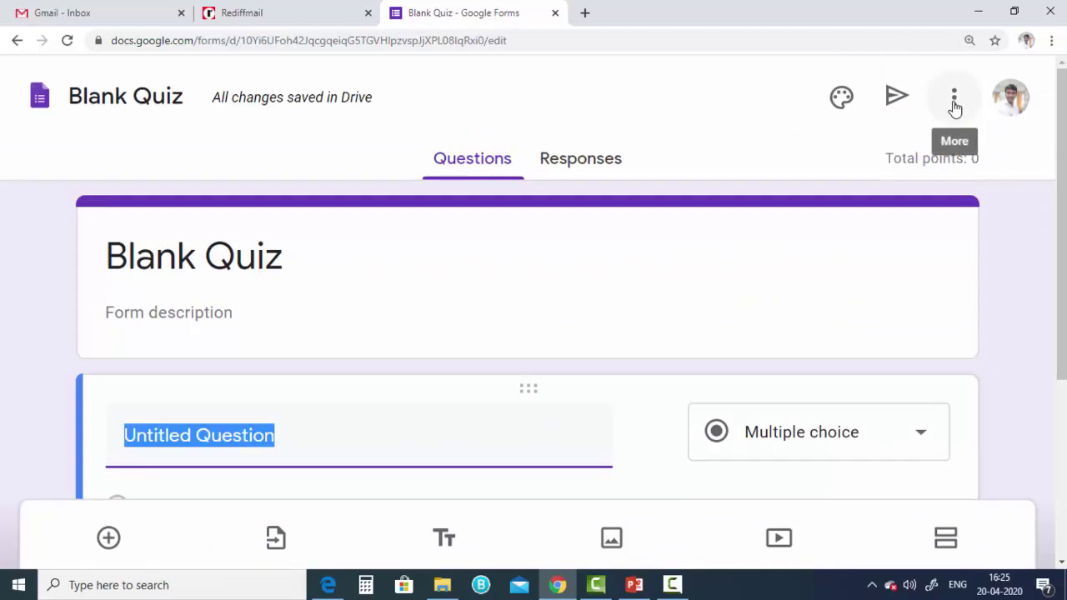
{"action": "left_click", "coordinate": [955, 107]}
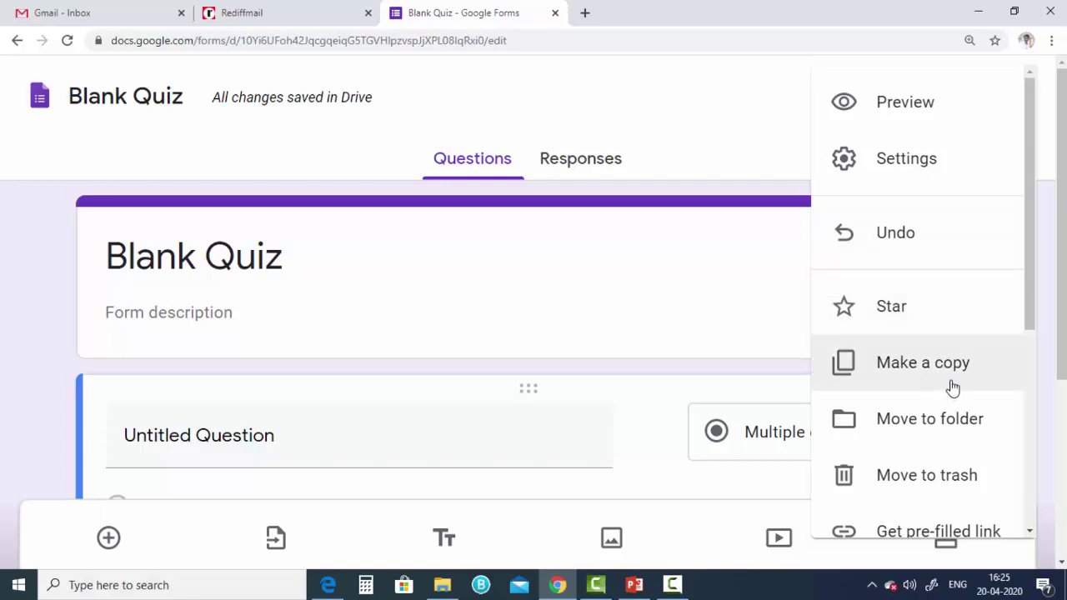
{"action": "scroll", "coordinate": [953, 383], "scroll_direction": "down", "scroll_amount": 2}
{"action": "scroll", "coordinate": [952, 385], "scroll_direction": "down", "scroll_amount": 2}
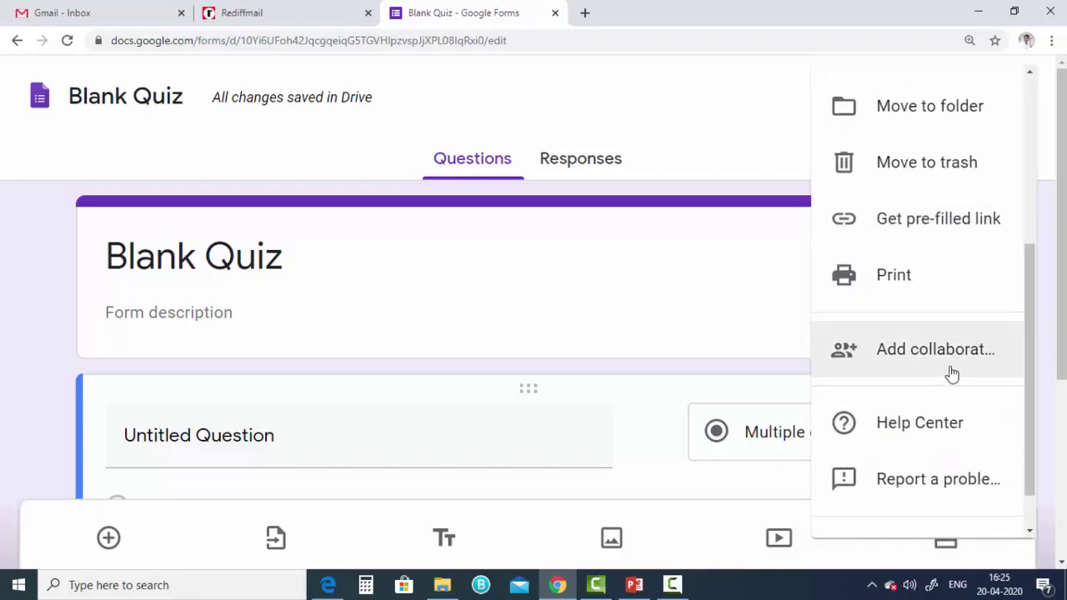
{"action": "key", "text": "ctrl+minus"}
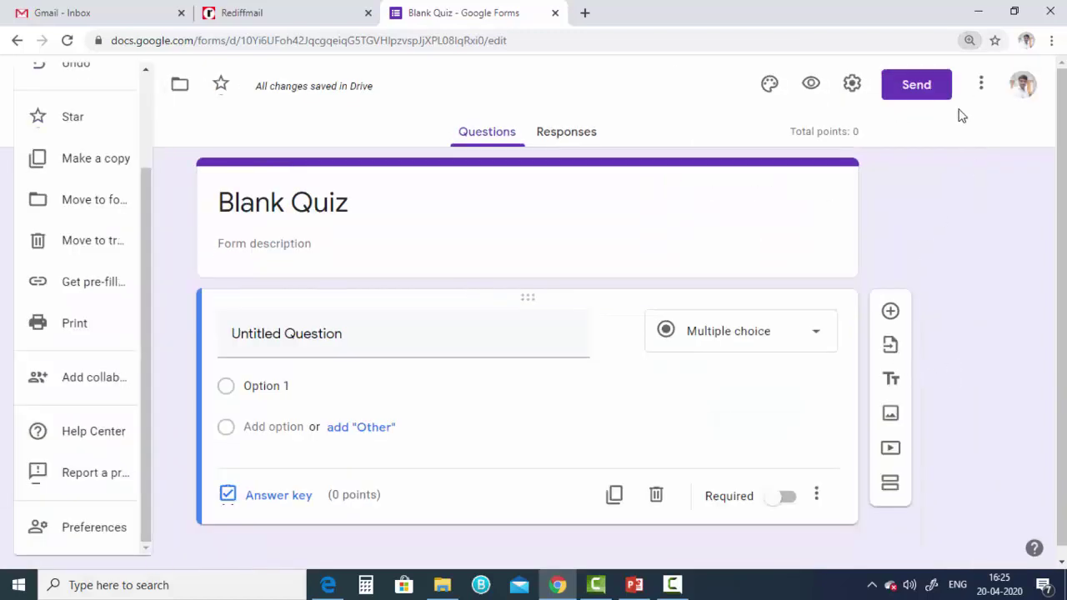
{"action": "left_click", "coordinate": [983, 86]}
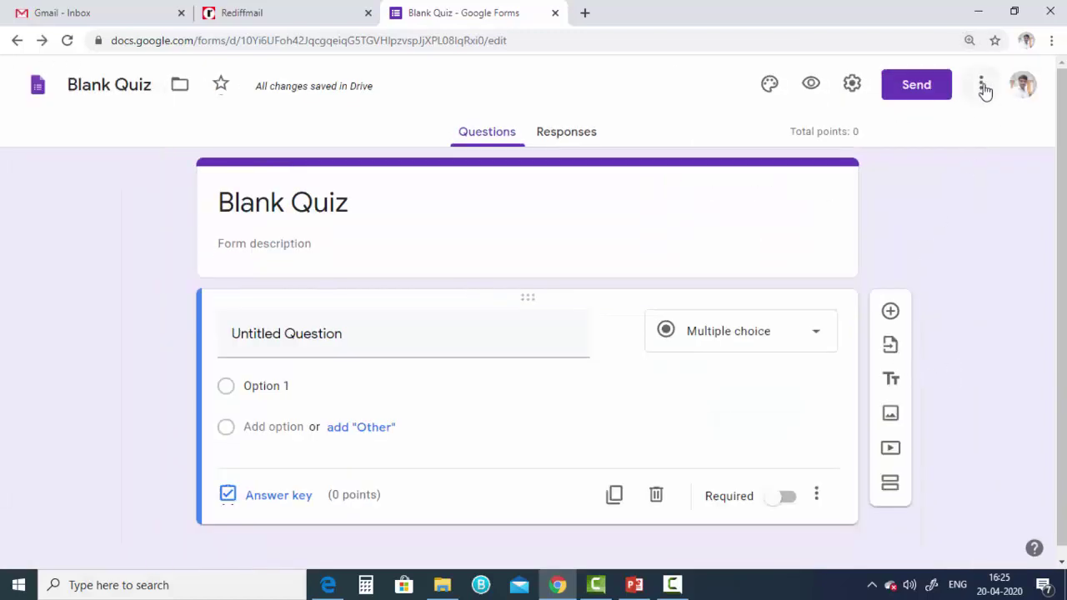
{"action": "left_click", "coordinate": [983, 86]}
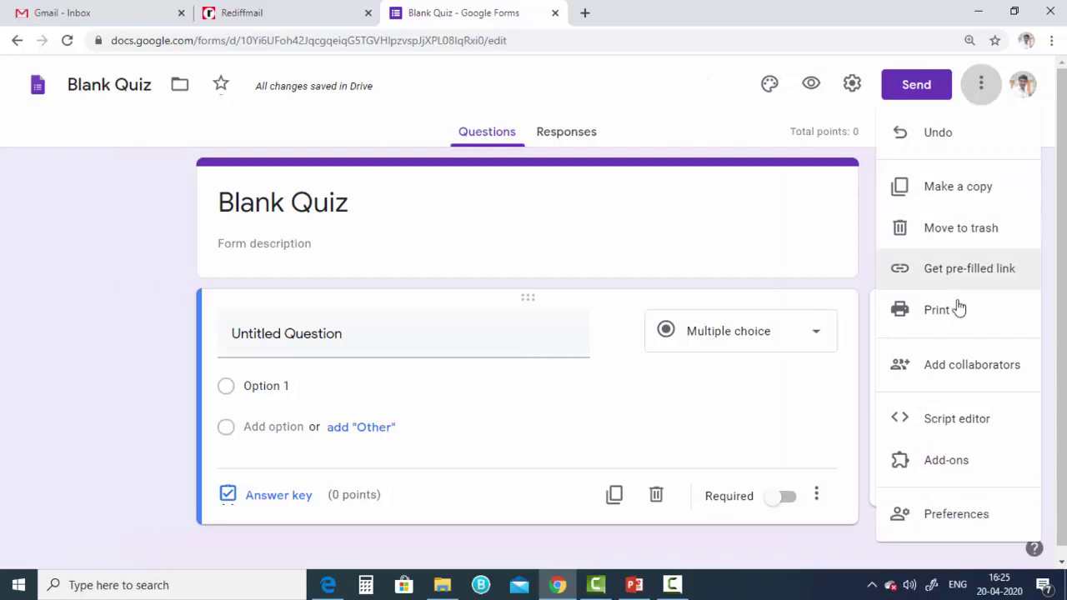
{"action": "left_click", "coordinate": [942, 475]}
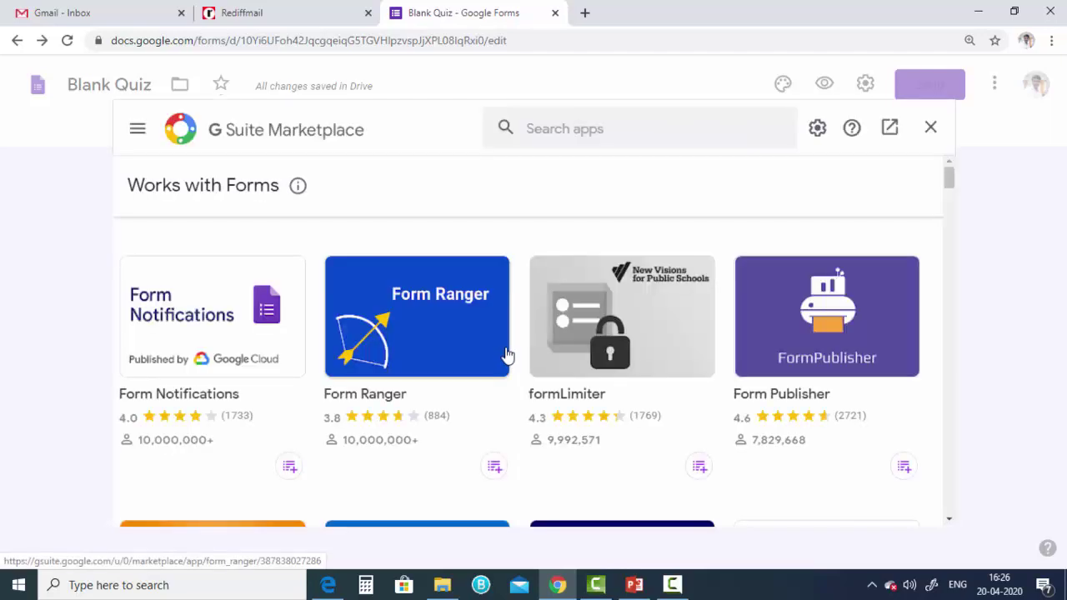
- Search the marketplace for 'cer', open the Certify'em add-on and start installing it
{"action": "left_click", "coordinate": [544, 125]}
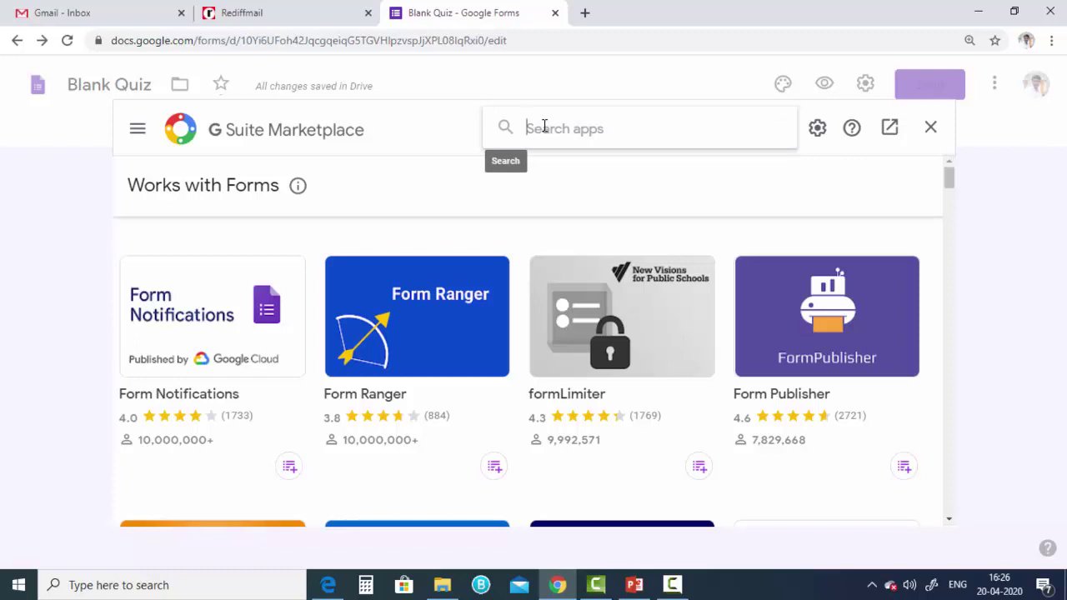
{"action": "type", "text": "certify"}
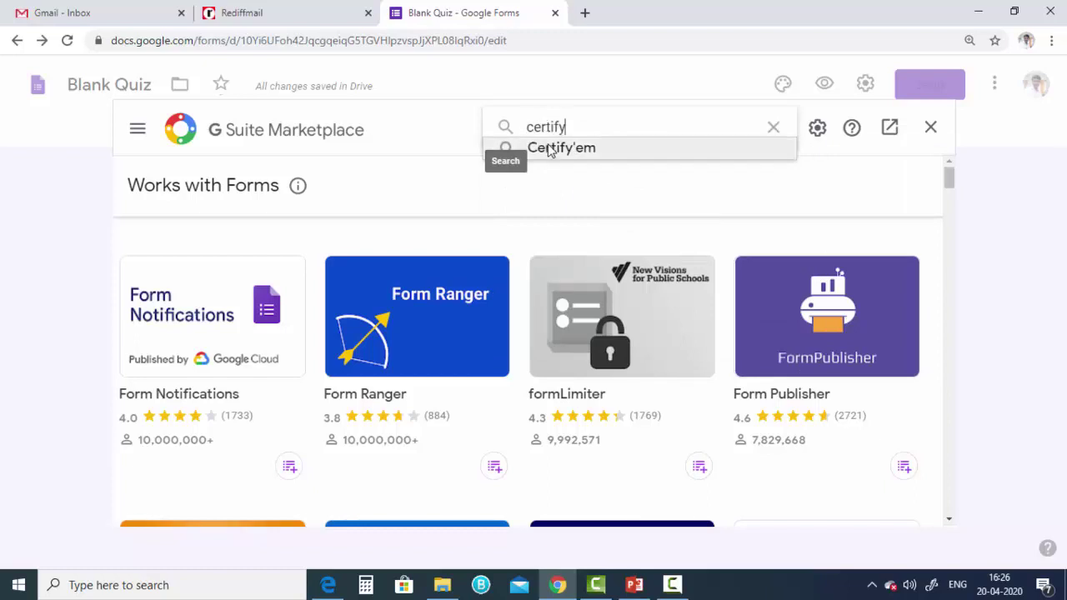
{"action": "key", "text": "Return"}
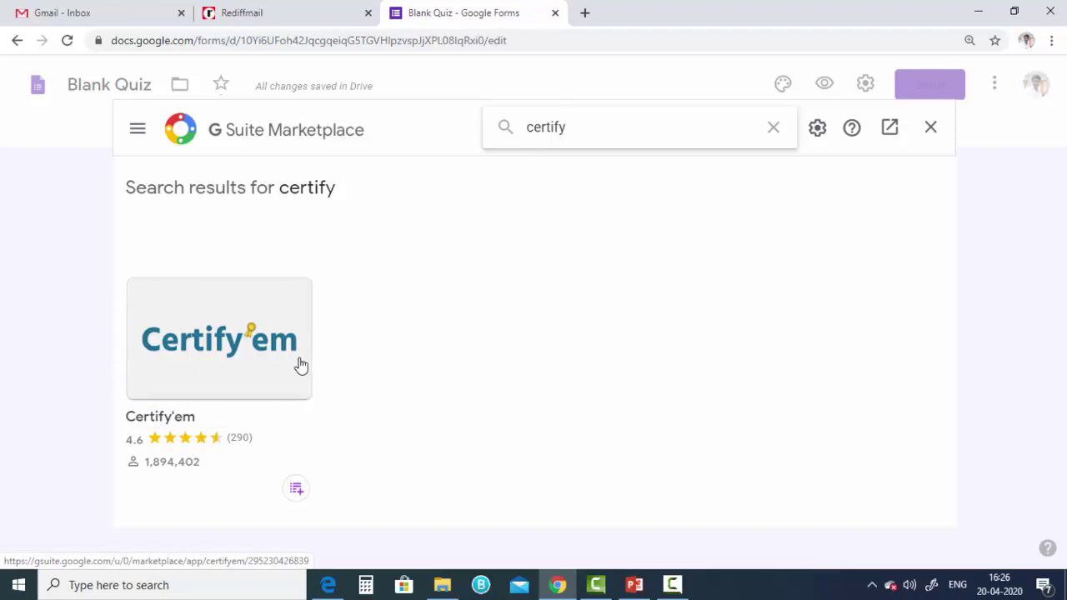
{"action": "left_click", "coordinate": [221, 373]}
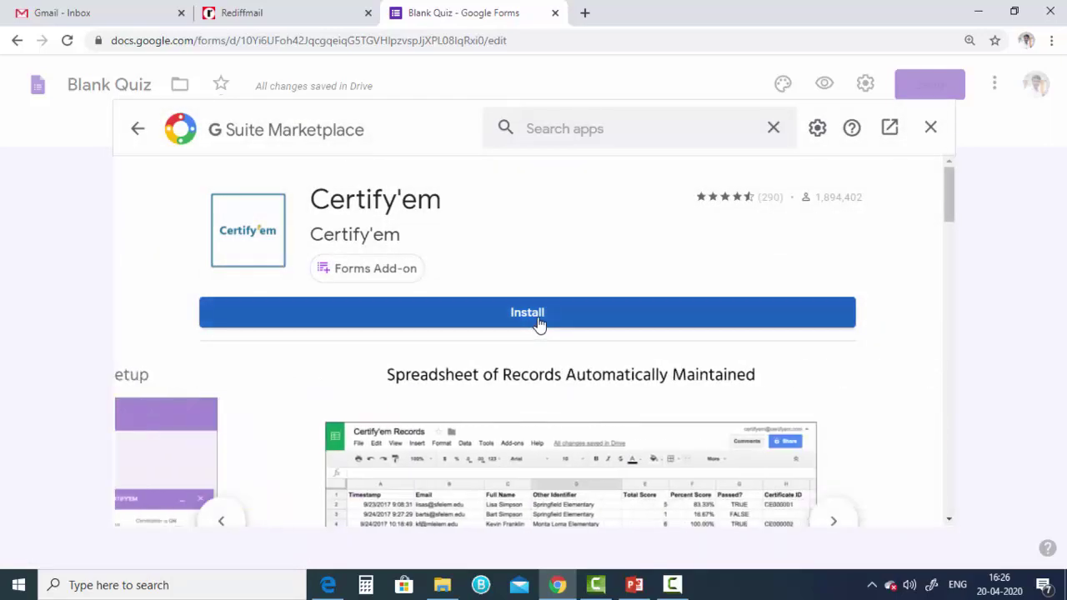
{"action": "left_click", "coordinate": [538, 323]}
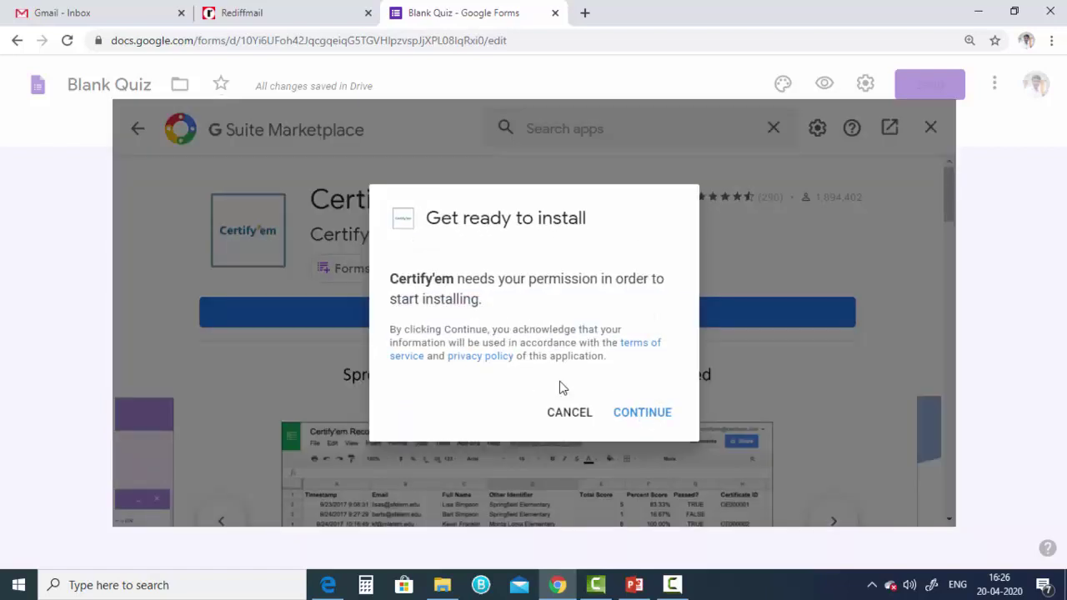
- Continue the install, choose the Google account and allow Certify'em access
{"action": "left_click", "coordinate": [641, 417]}
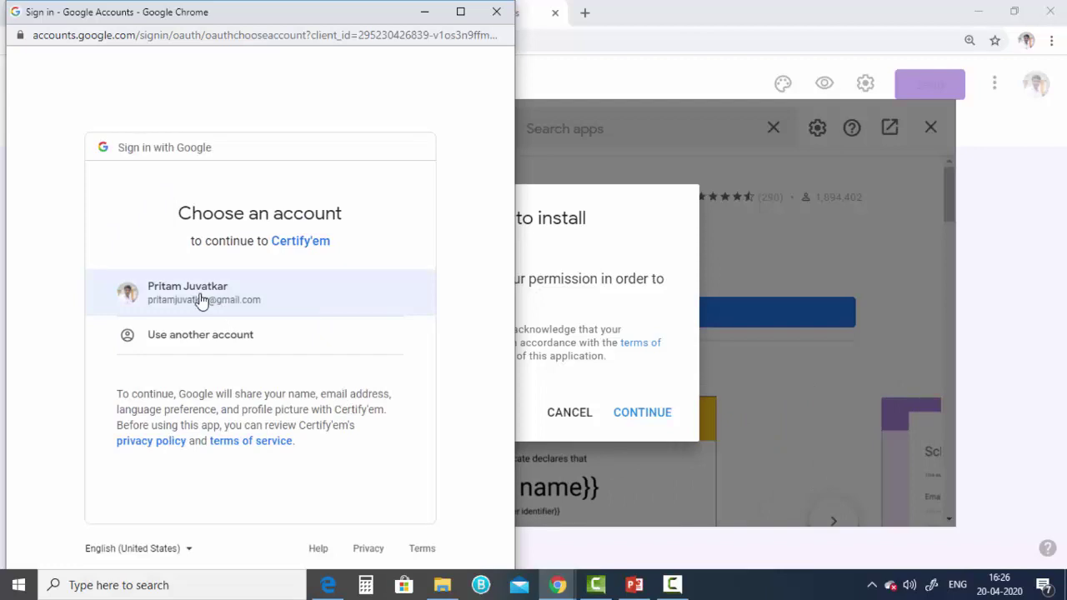
{"action": "left_click", "coordinate": [200, 295]}
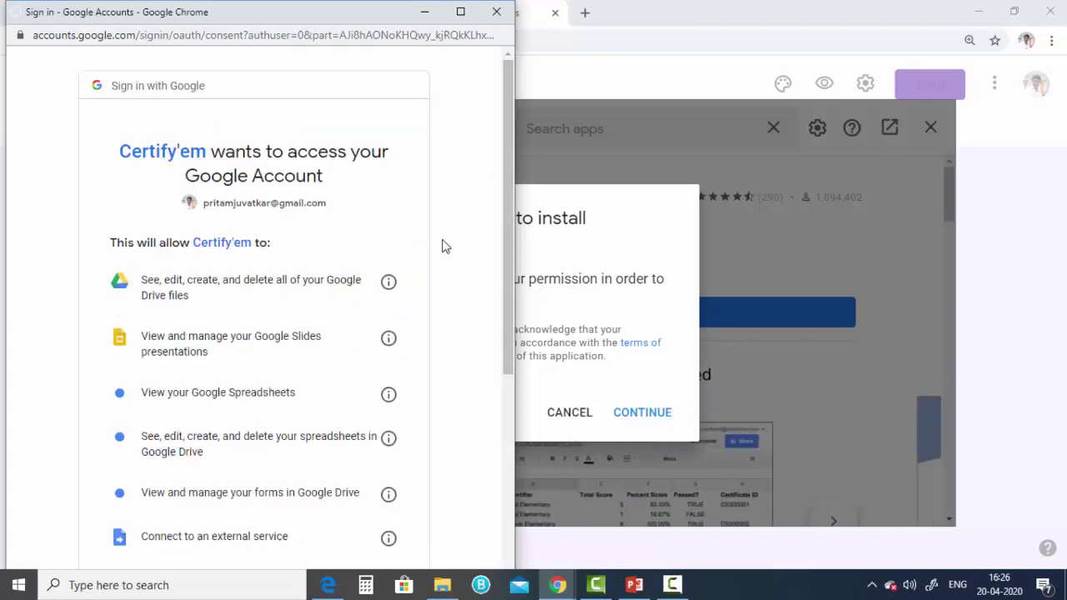
{"action": "scroll", "coordinate": [444, 224], "scroll_direction": "down", "scroll_amount": 1}
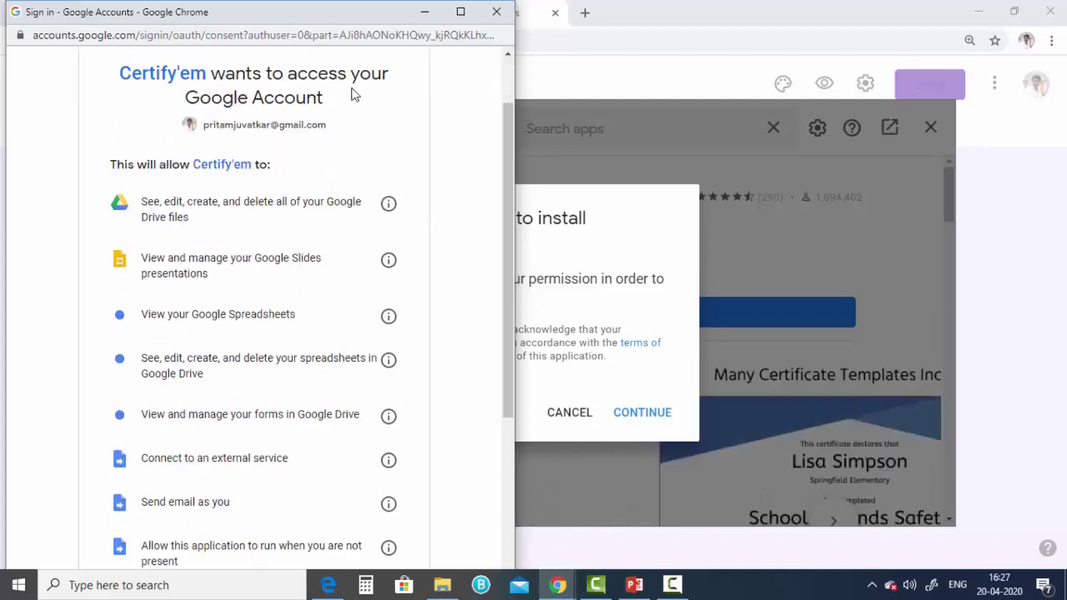
{"action": "scroll", "coordinate": [374, 312], "scroll_direction": "down", "scroll_amount": 3}
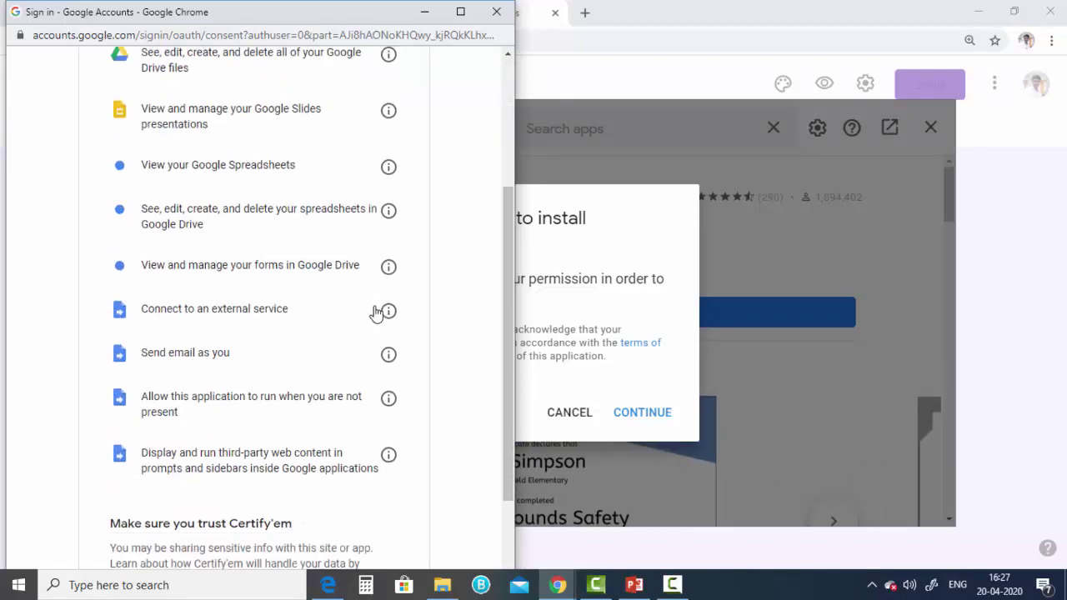
{"action": "scroll", "coordinate": [447, 432], "scroll_direction": "down", "scroll_amount": 1}
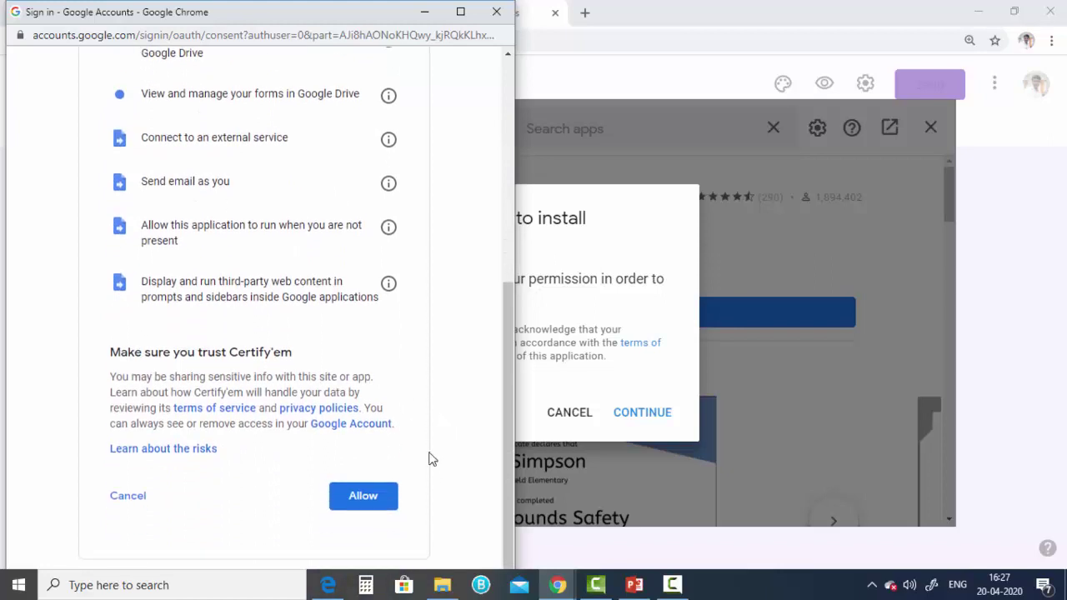
{"action": "left_click", "coordinate": [377, 510]}
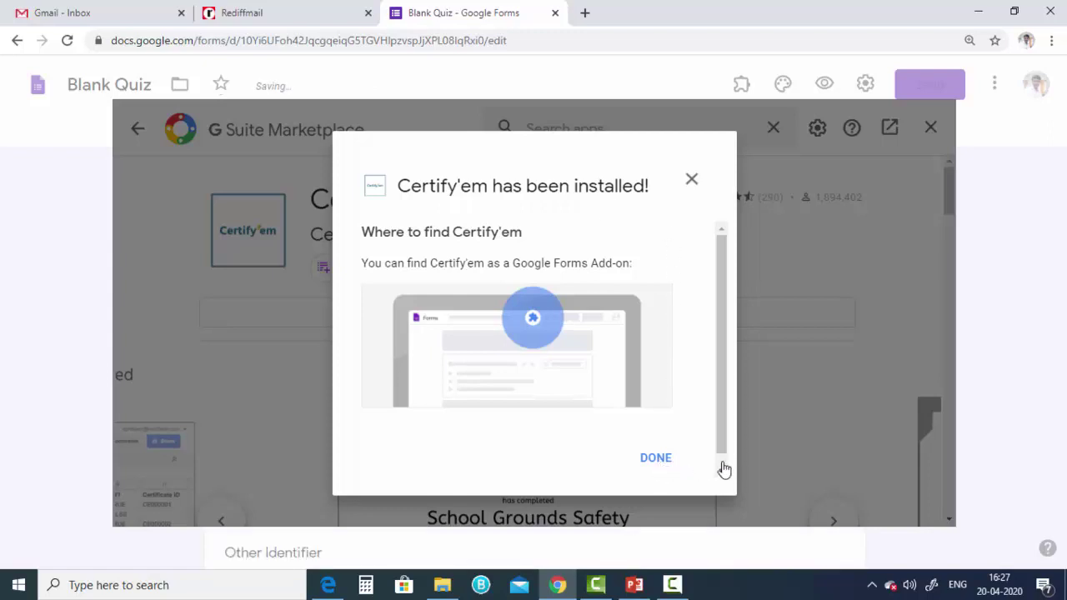
{"action": "scroll", "coordinate": [651, 457], "scroll_direction": "down", "scroll_amount": 1}
- Dismiss the install confirmation, close the marketplace, and return to the Forms home page
{"action": "left_click", "coordinate": [654, 446]}
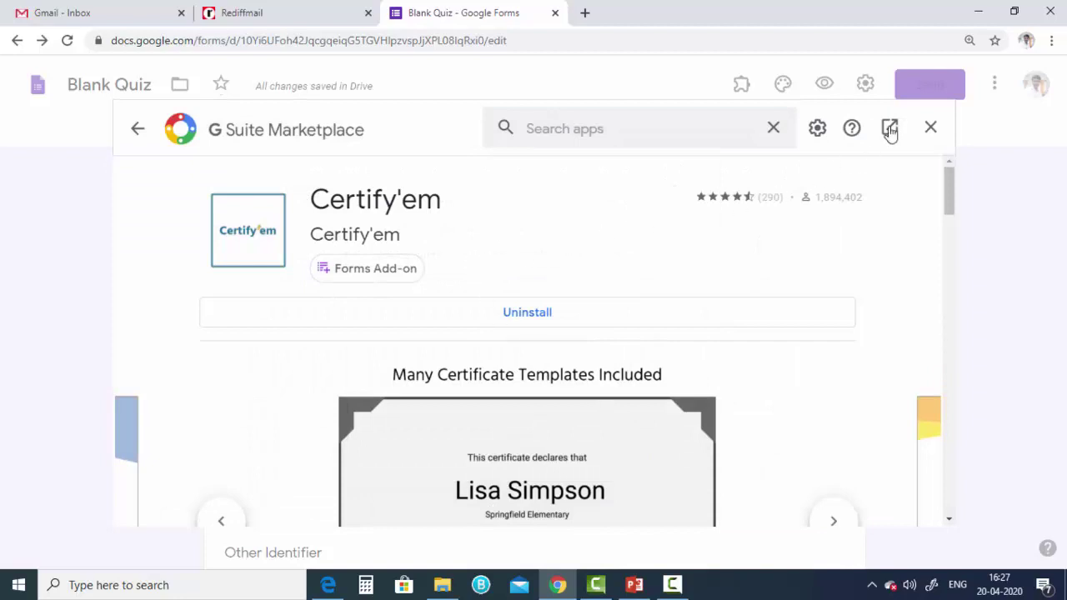
{"action": "left_click", "coordinate": [931, 131]}
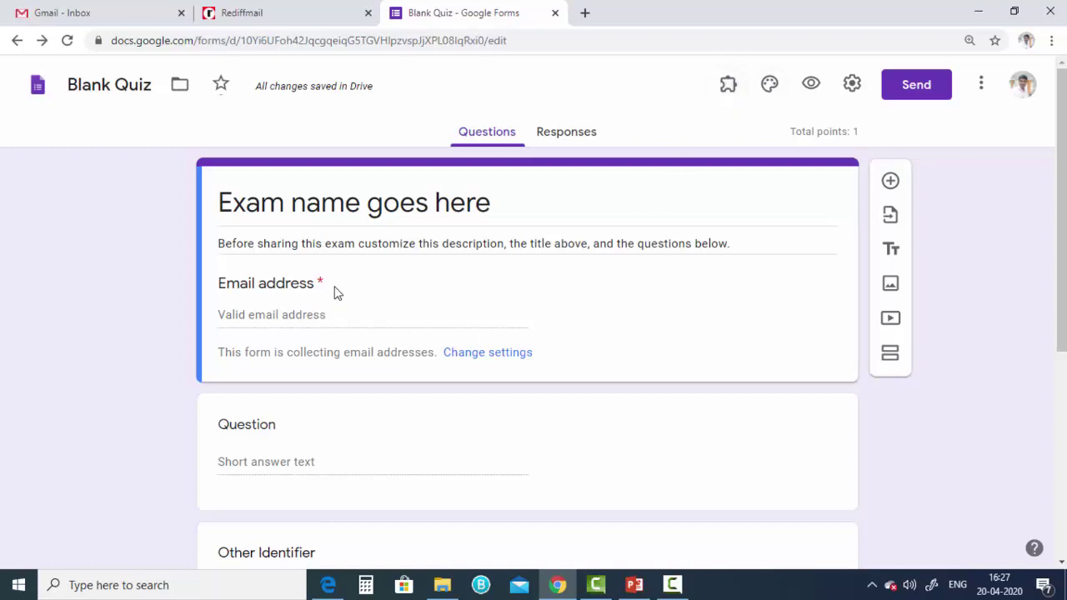
{"action": "scroll", "coordinate": [336, 291], "scroll_direction": "down", "scroll_amount": 3}
{"action": "scroll", "coordinate": [628, 337], "scroll_direction": "up", "scroll_amount": 3}
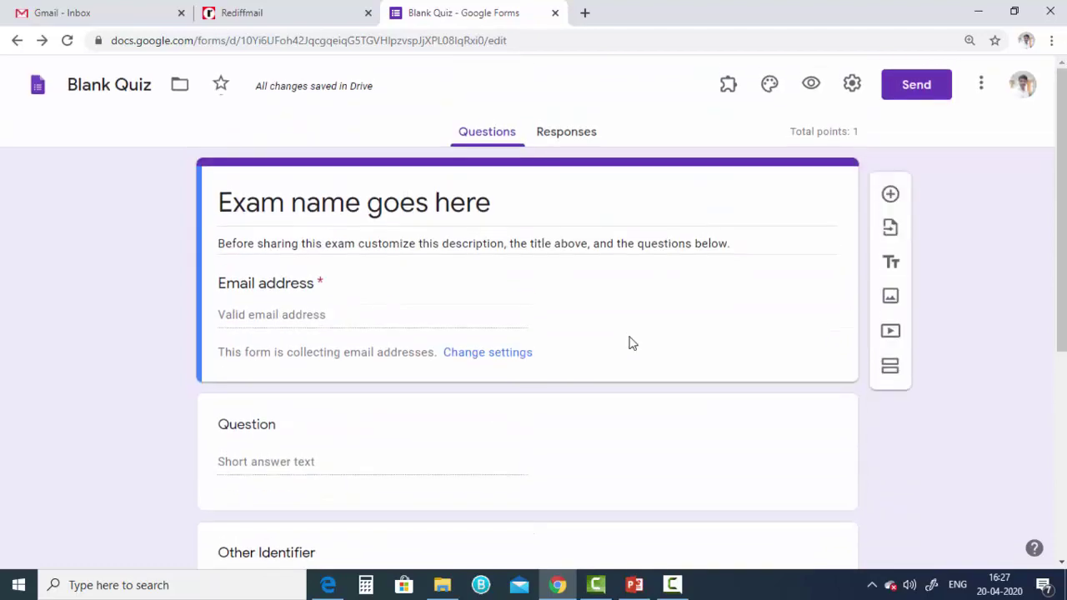
{"action": "left_click", "coordinate": [37, 86]}
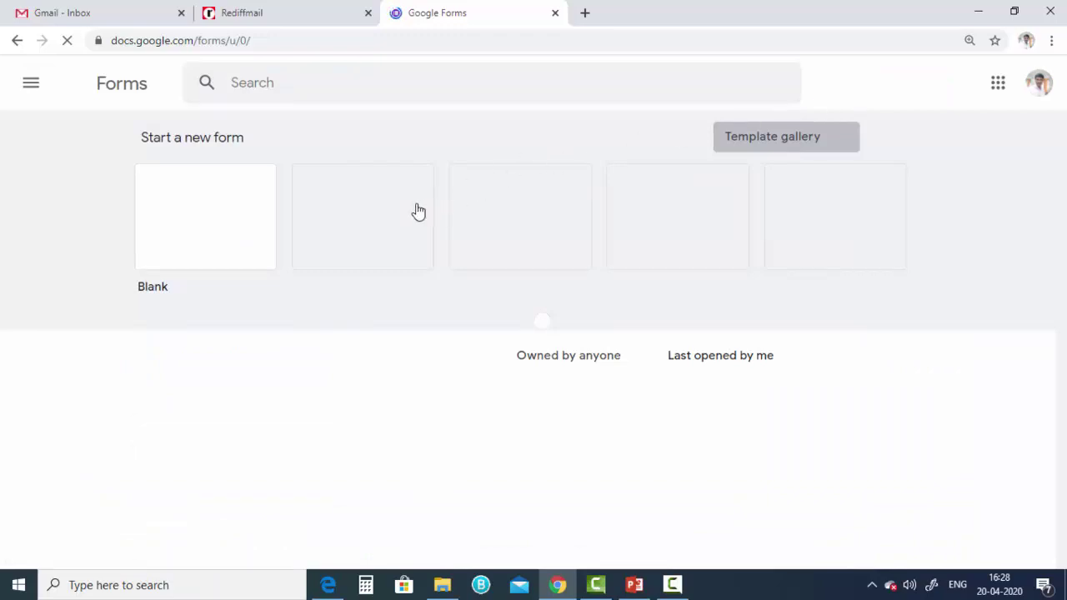
- Start a new Blank Quiz and remove the older Blank Quiz to the trash
{"action": "left_click", "coordinate": [310, 241]}
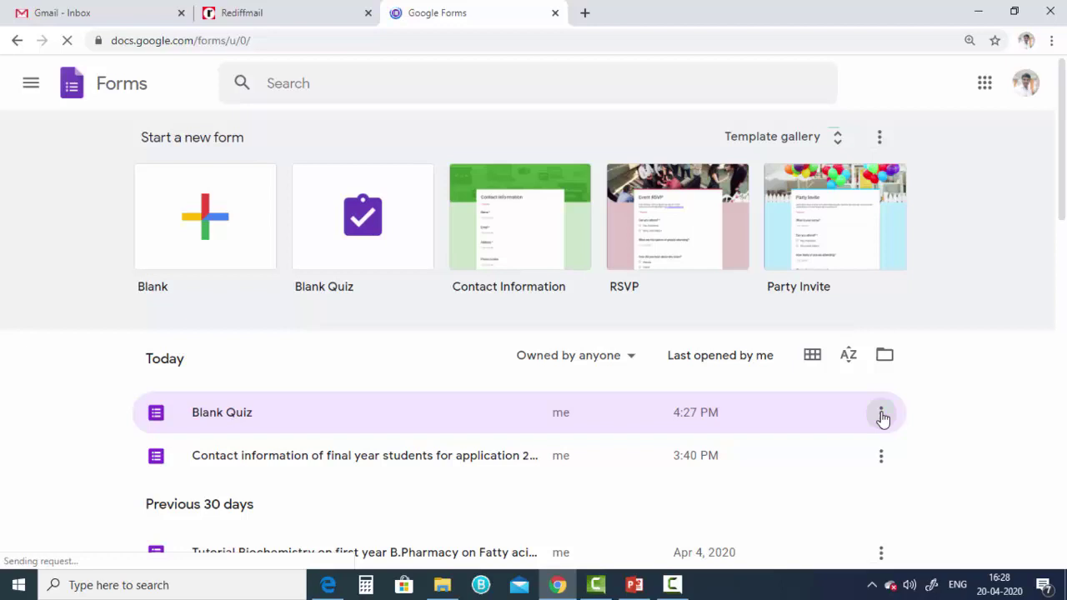
{"action": "left_click", "coordinate": [880, 415]}
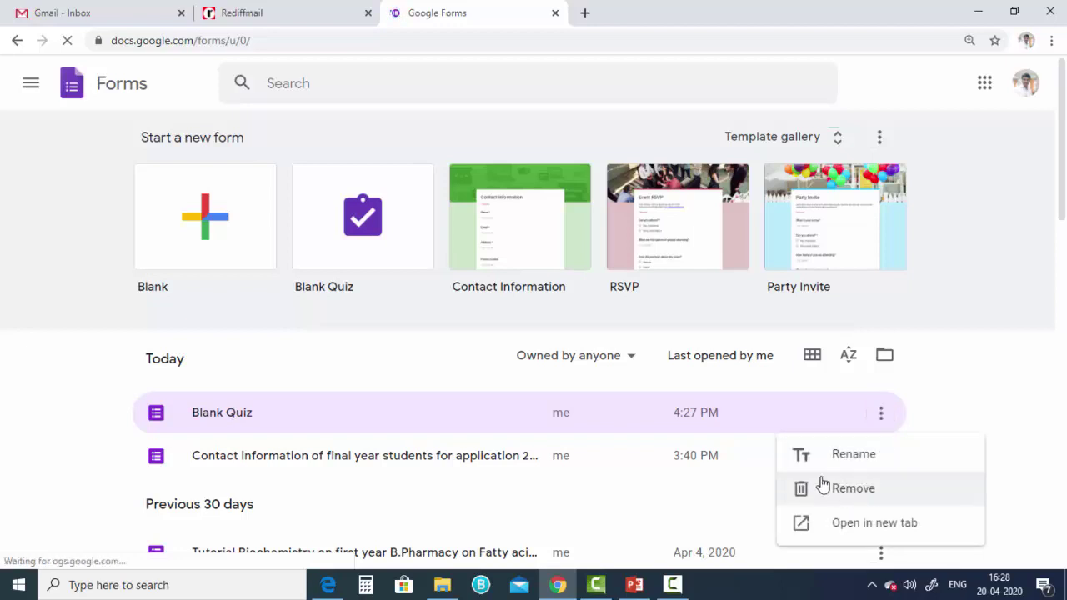
{"action": "key", "text": "Return"}
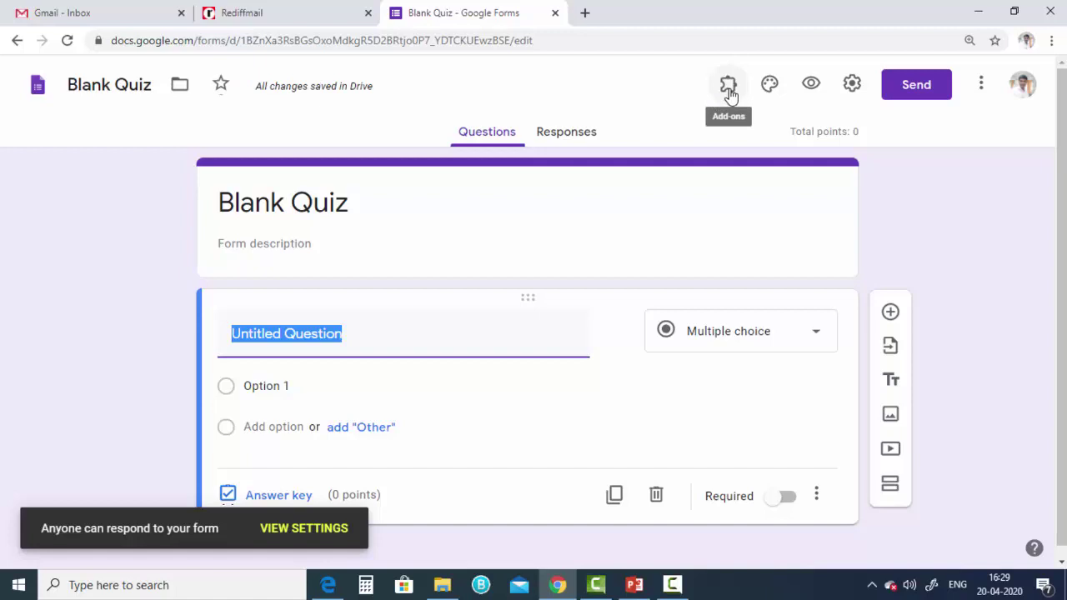
- Enable Certify'em for this quiz, load its exam template, and reset zoom to 100%
{"action": "left_click", "coordinate": [728, 87]}
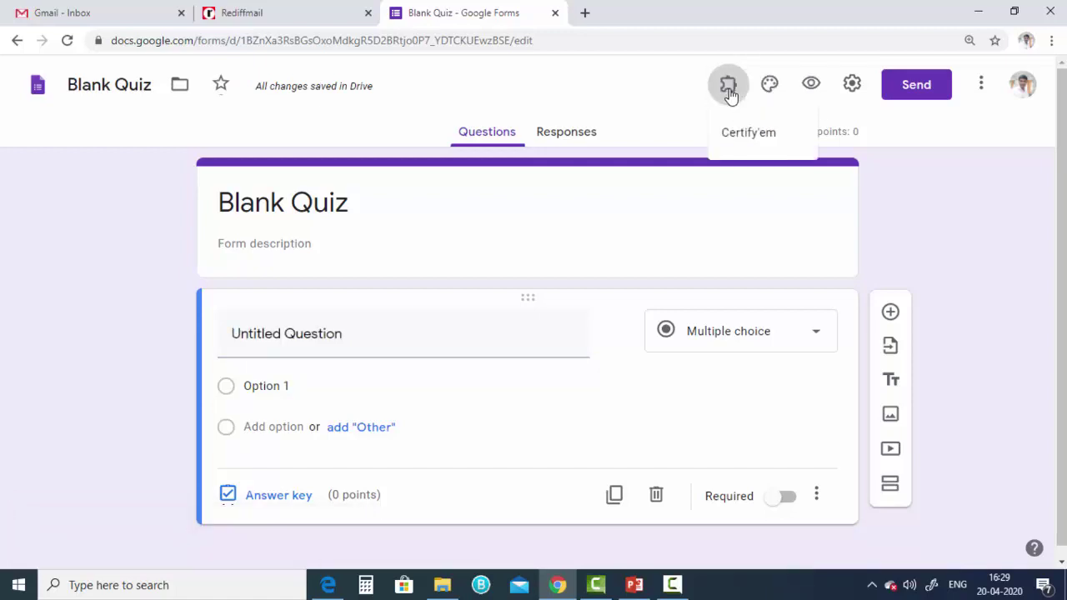
{"action": "left_click", "coordinate": [746, 140]}
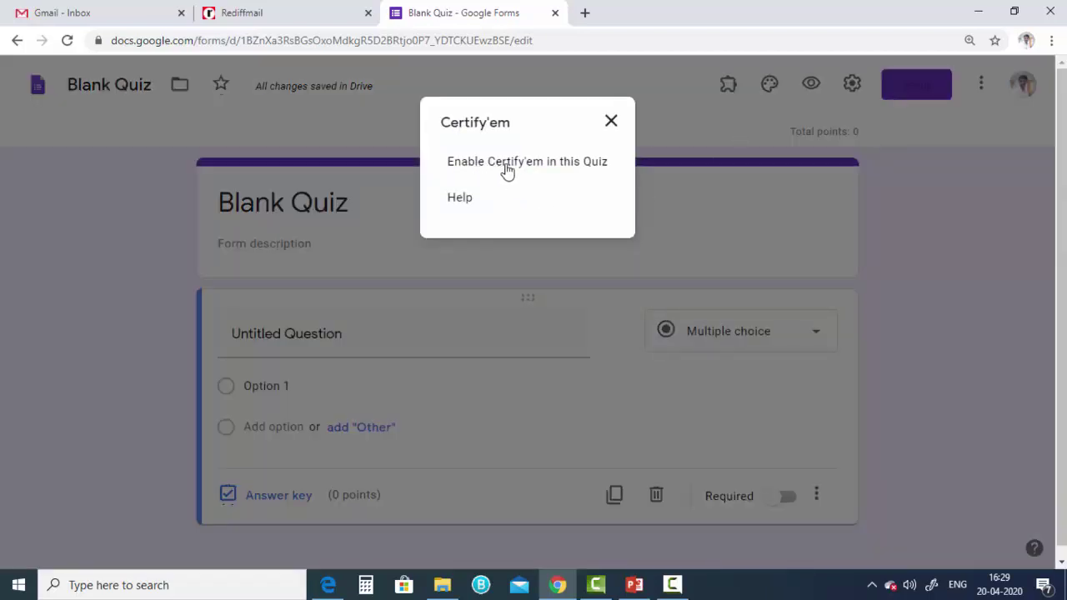
{"action": "left_click", "coordinate": [572, 169]}
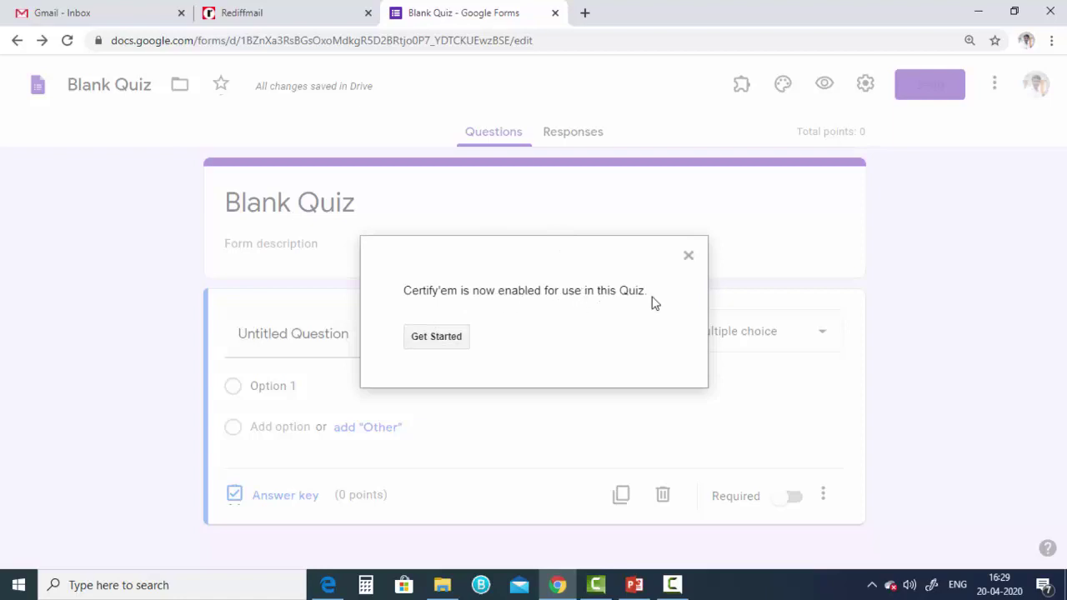
{"action": "left_click", "coordinate": [441, 344]}
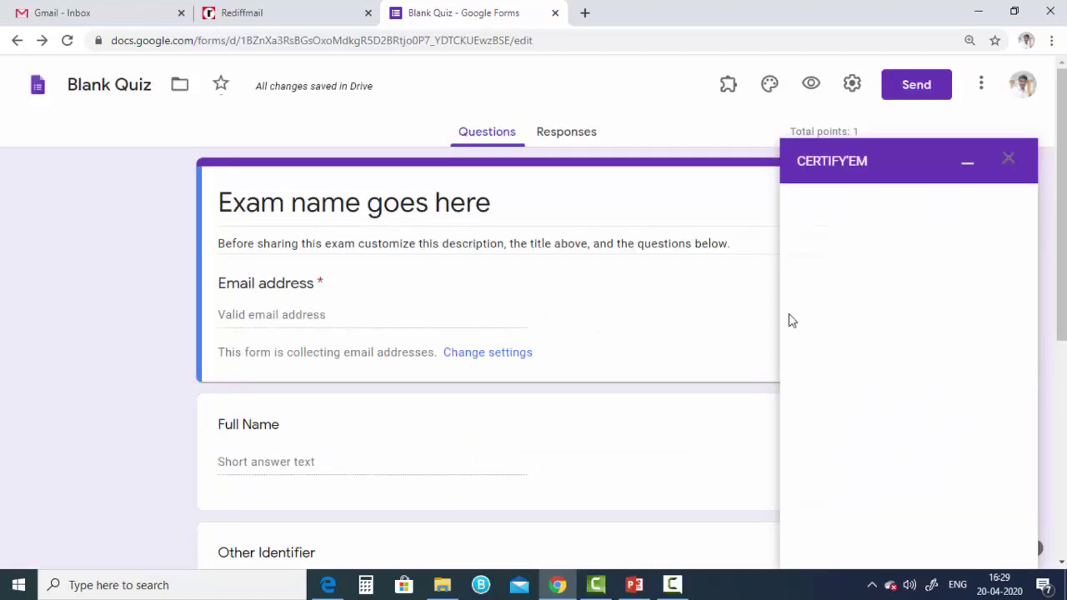
{"action": "key", "text": "ctrl+minus"}
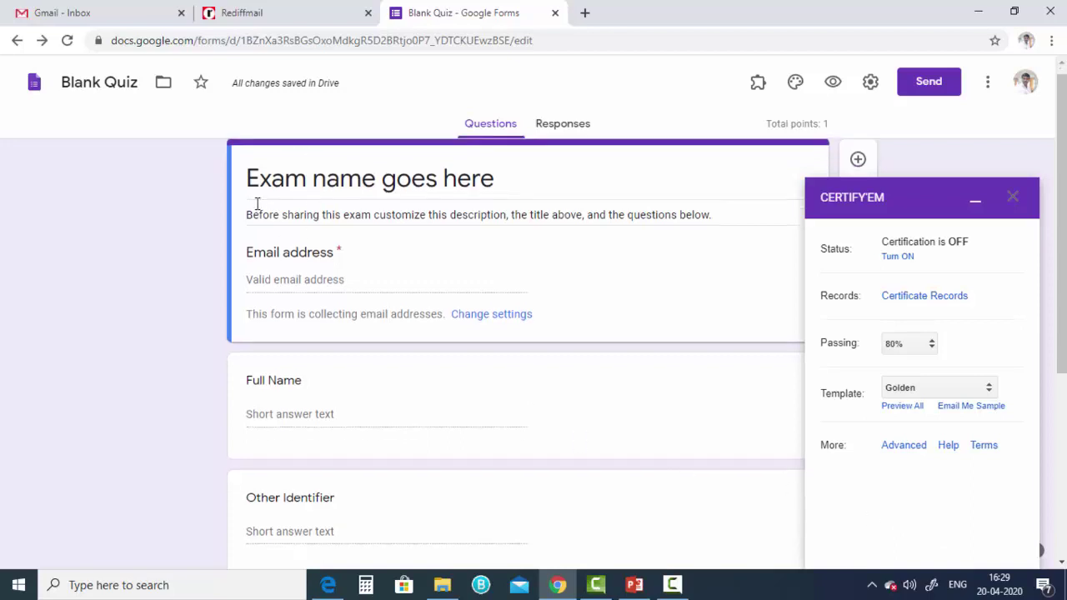
- Collapse the Certify'em panel and open the 'What color is the sky?' question, with Blue correct
{"action": "scroll", "coordinate": [255, 202], "scroll_direction": "down", "scroll_amount": 2}
{"action": "scroll", "coordinate": [256, 208], "scroll_direction": "up", "scroll_amount": 1}
{"action": "scroll", "coordinate": [256, 220], "scroll_direction": "up", "scroll_amount": 1}
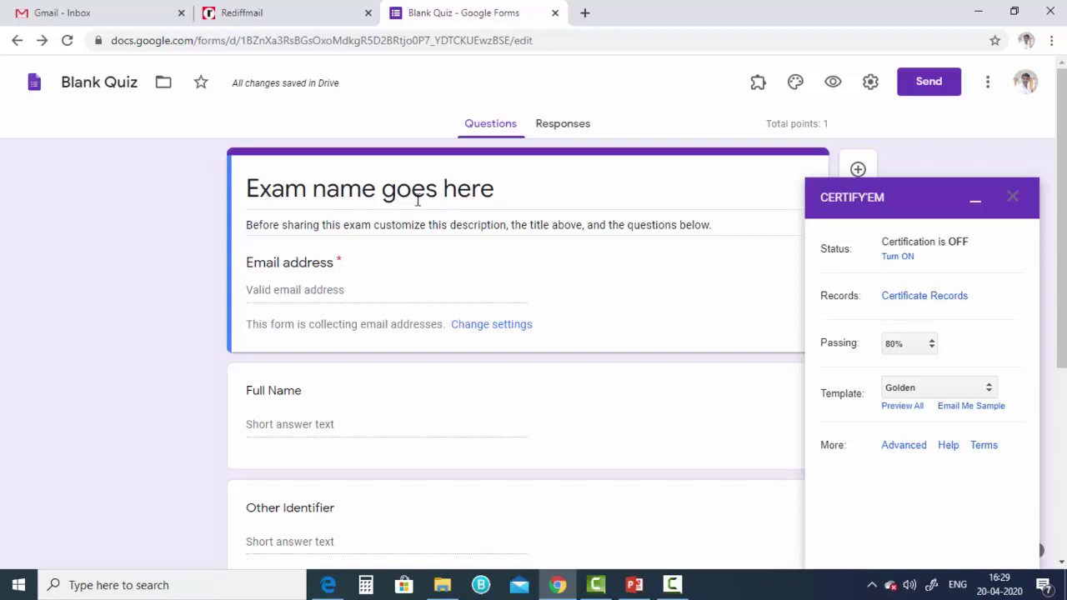
{"action": "scroll", "coordinate": [303, 341], "scroll_direction": "down", "scroll_amount": 1}
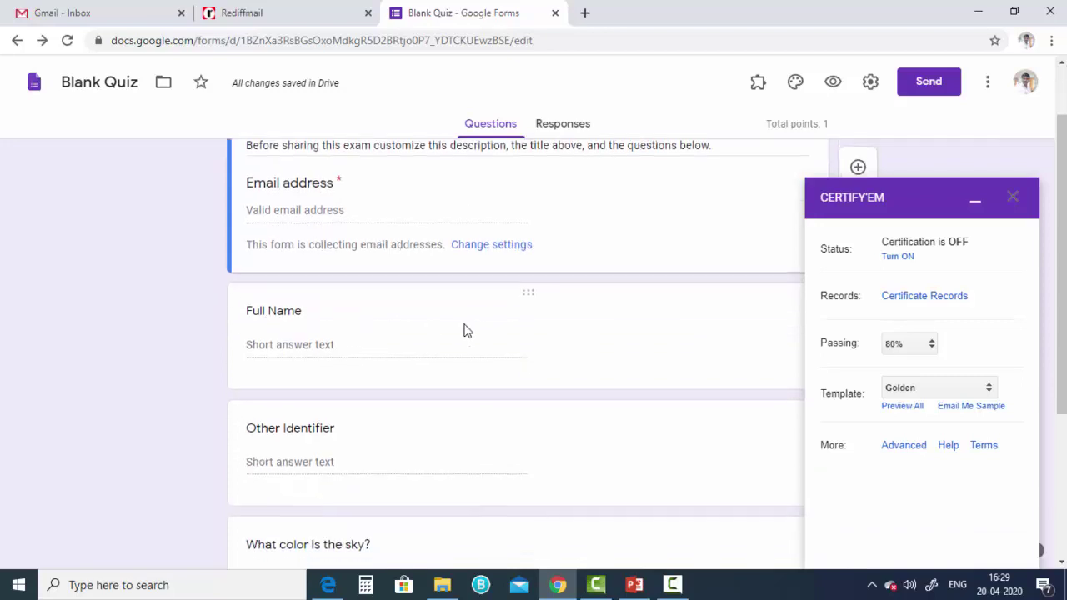
{"action": "scroll", "coordinate": [291, 261], "scroll_direction": "down", "scroll_amount": 3}
{"action": "scroll", "coordinate": [329, 219], "scroll_direction": "up", "scroll_amount": 2}
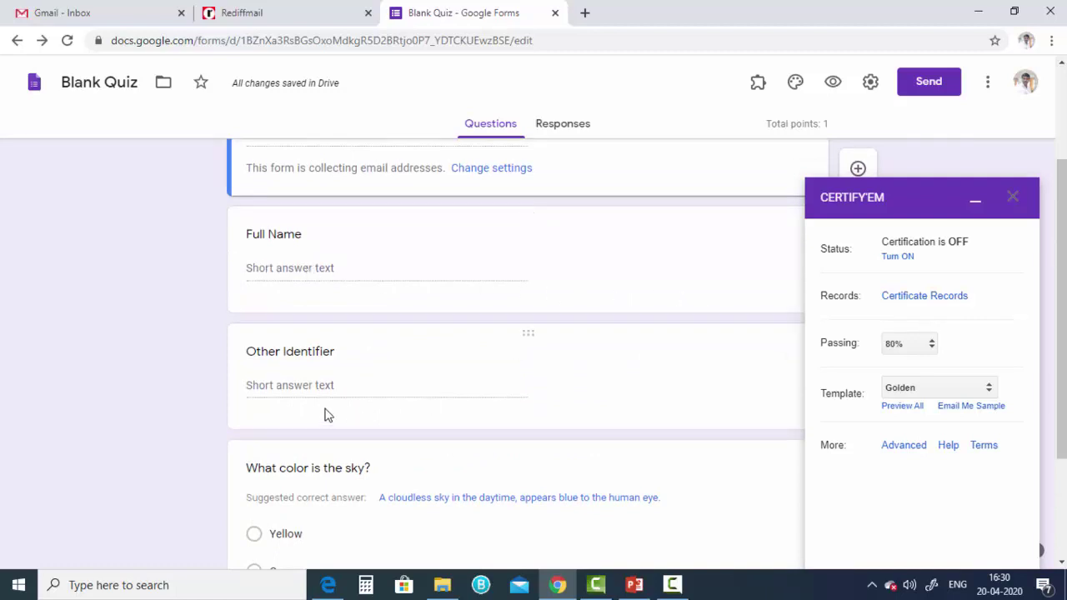
{"action": "scroll", "coordinate": [340, 394], "scroll_direction": "down", "scroll_amount": 1}
{"action": "scroll", "coordinate": [340, 394], "scroll_direction": "down", "scroll_amount": 1}
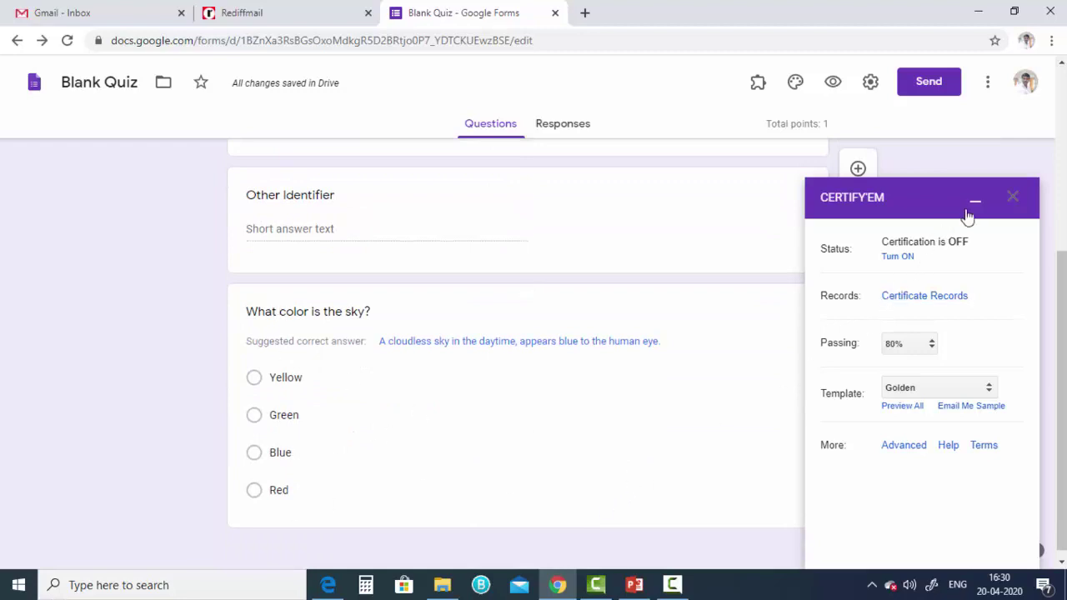
{"action": "left_click", "coordinate": [974, 204]}
{"action": "left_click", "coordinate": [640, 317]}
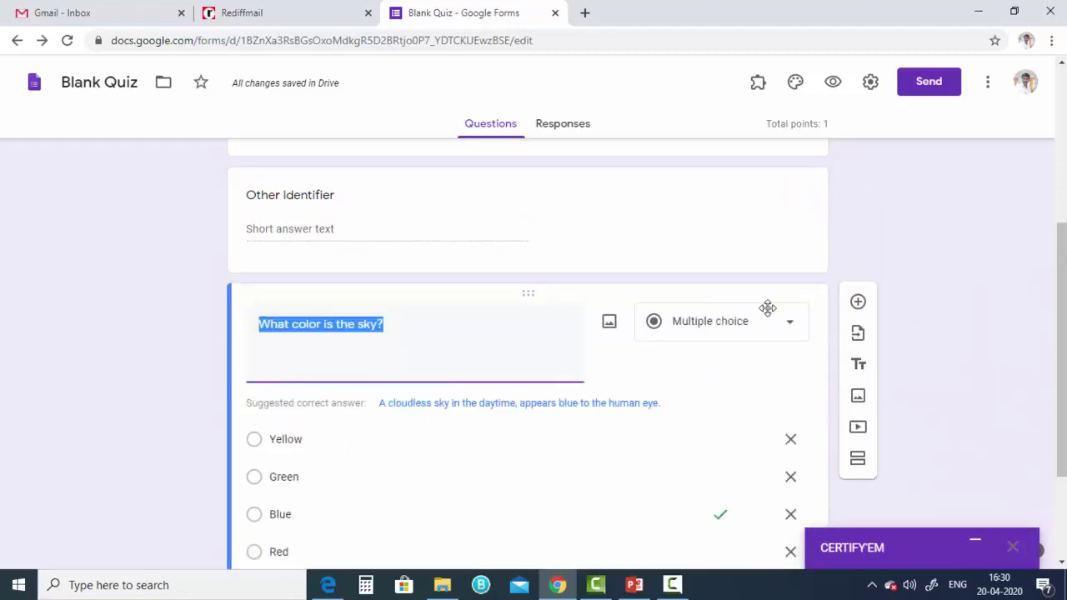
{"action": "scroll", "coordinate": [631, 472], "scroll_direction": "down", "scroll_amount": 1}
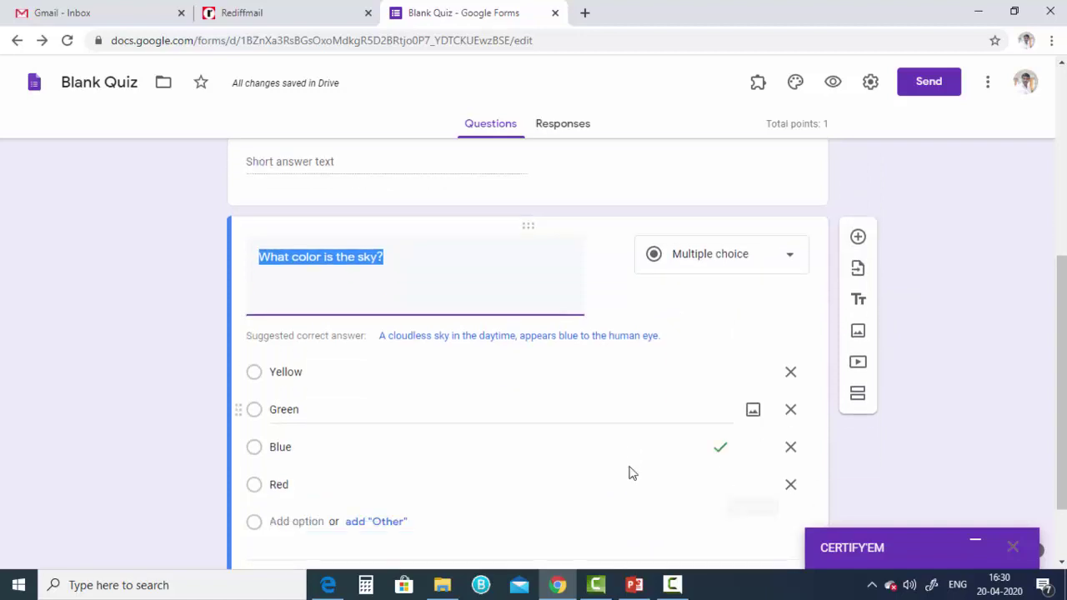
{"action": "scroll", "coordinate": [631, 472], "scroll_direction": "down", "scroll_amount": 1}
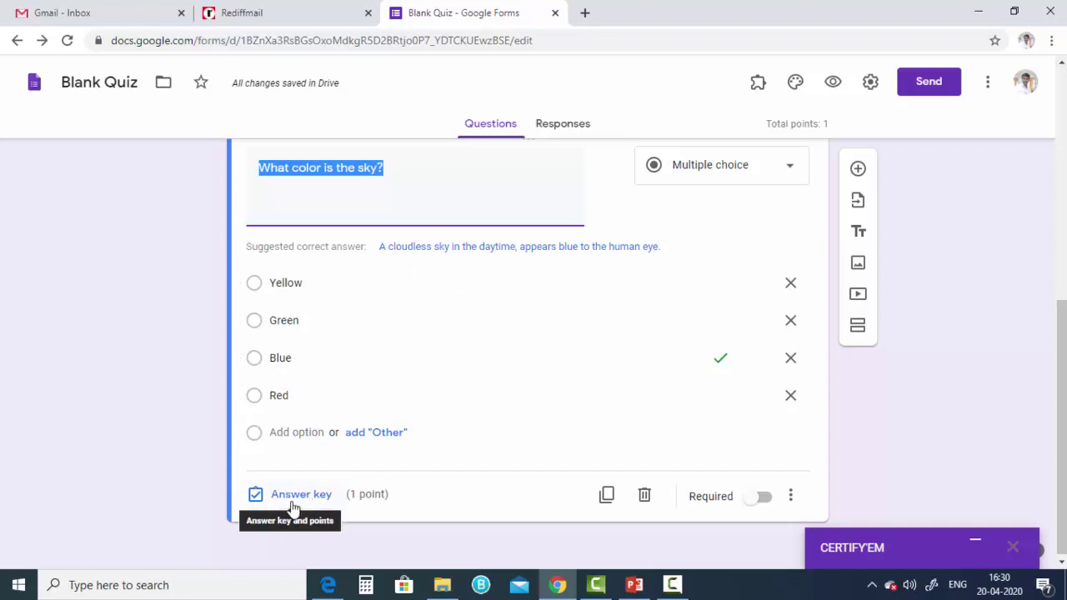
{"action": "left_click", "coordinate": [869, 84]}
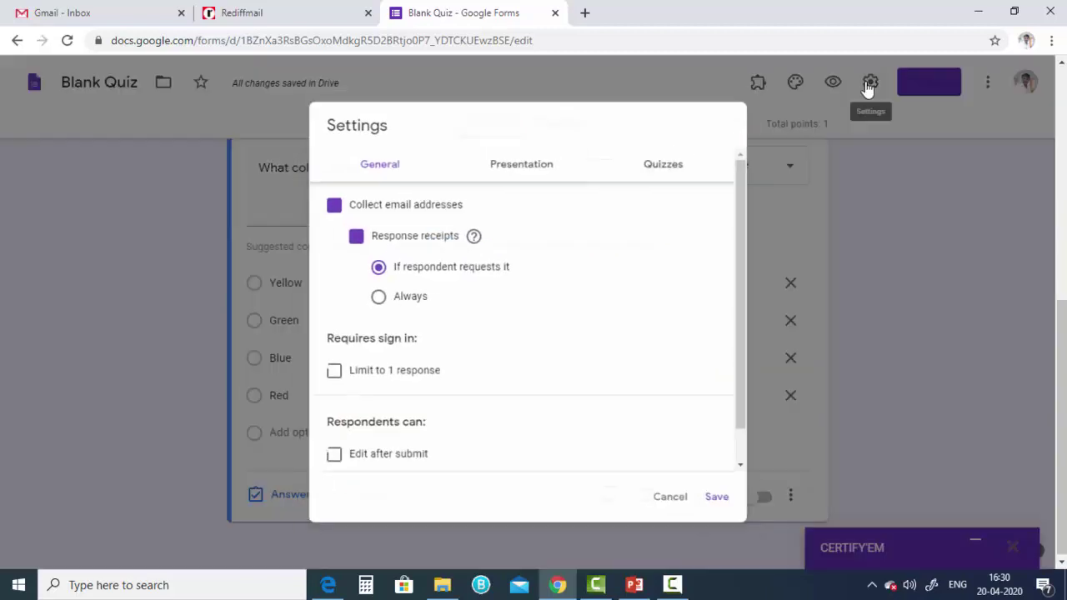
{"action": "left_click", "coordinate": [672, 158]}
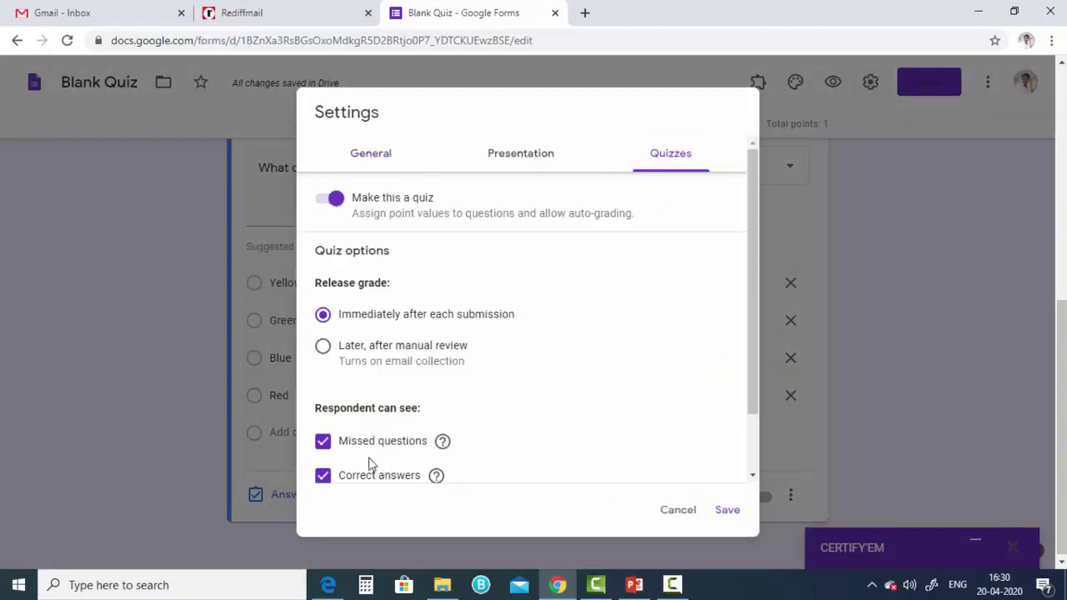
{"action": "scroll", "coordinate": [534, 467], "scroll_direction": "down", "scroll_amount": 2}
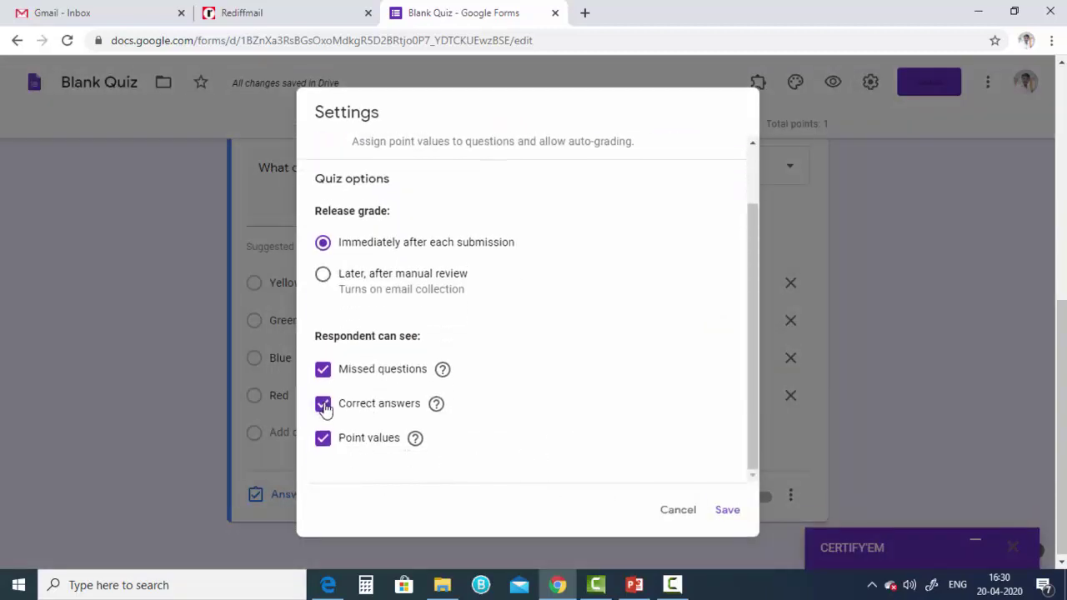
{"action": "left_click", "coordinate": [322, 403]}
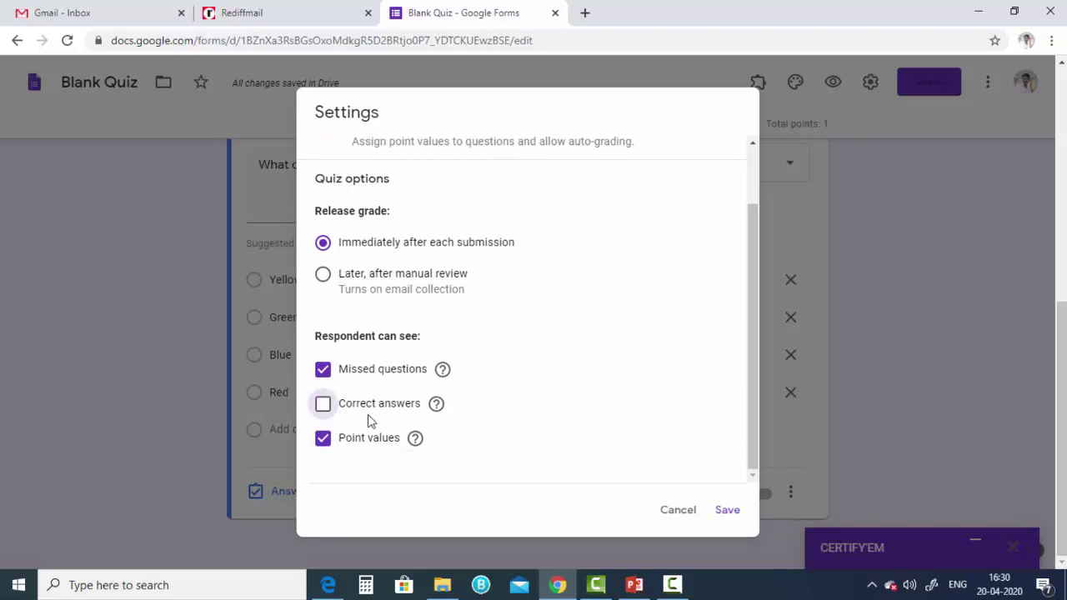
{"action": "left_click", "coordinate": [730, 513]}
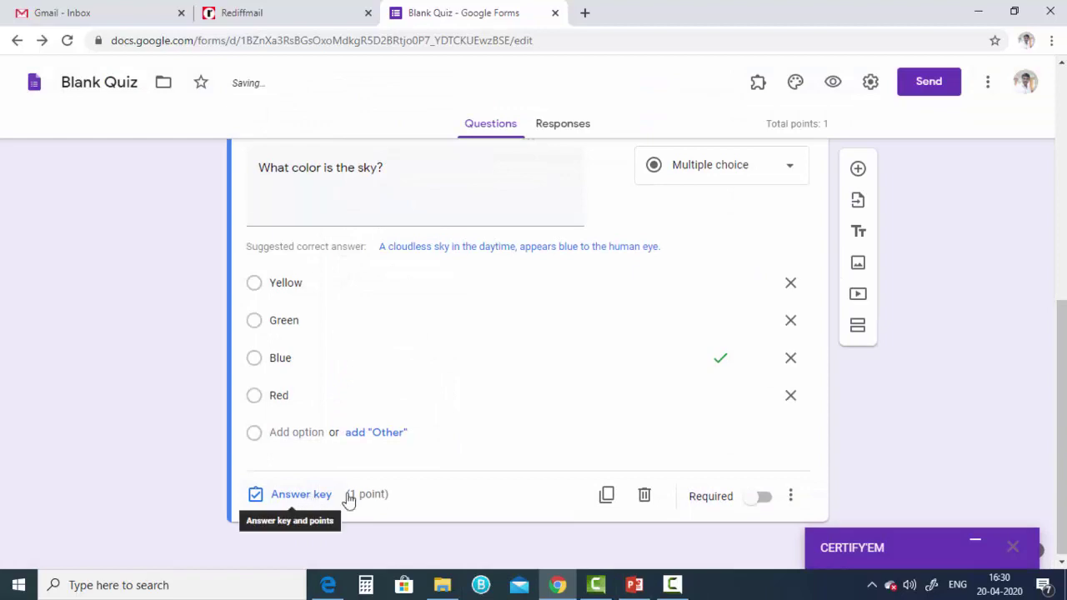
{"action": "left_click", "coordinate": [870, 83]}
{"action": "left_click", "coordinate": [667, 158]}
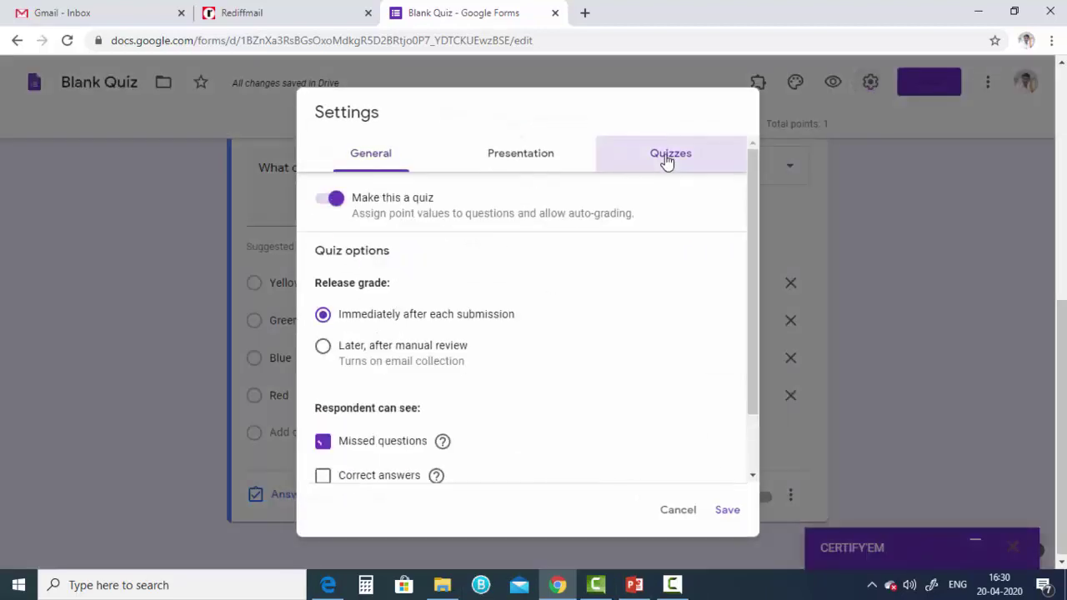
{"action": "scroll", "coordinate": [419, 440], "scroll_direction": "down", "scroll_amount": 1}
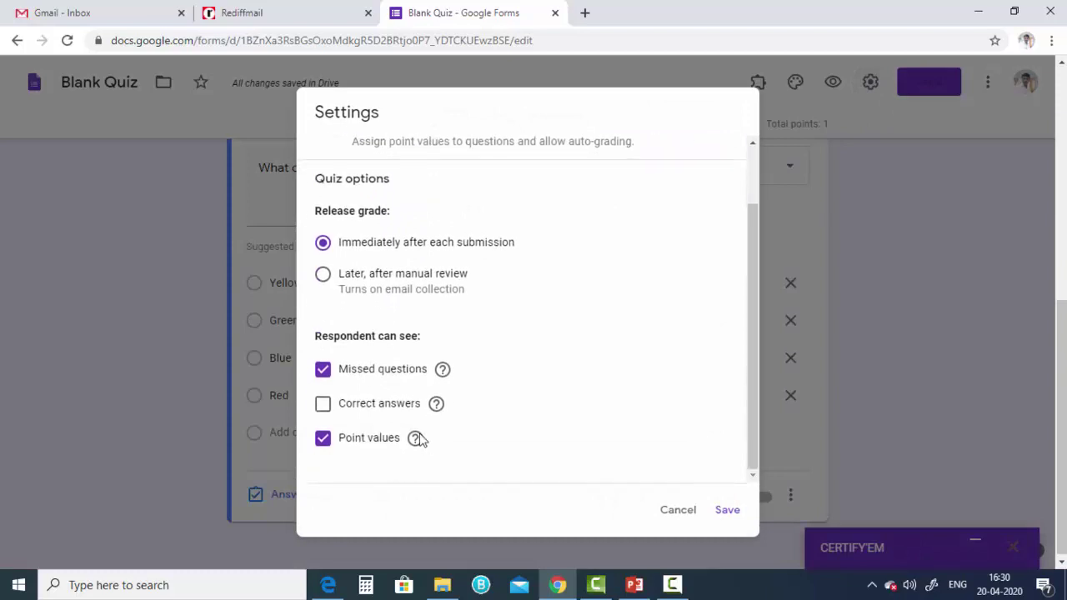
{"action": "left_click", "coordinate": [323, 403]}
{"action": "left_click", "coordinate": [727, 511]}
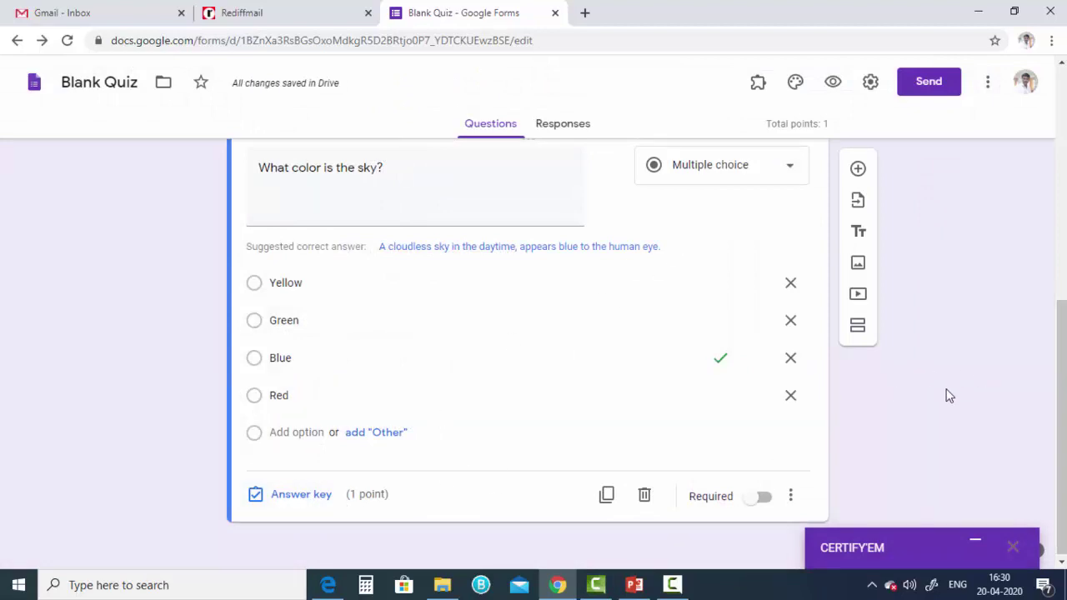
- Replace the quiz title with 'General Knowledge Test -2020', then scroll through the questions and back to the top
{"action": "scroll", "coordinate": [907, 471], "scroll_direction": "up", "scroll_amount": 7}
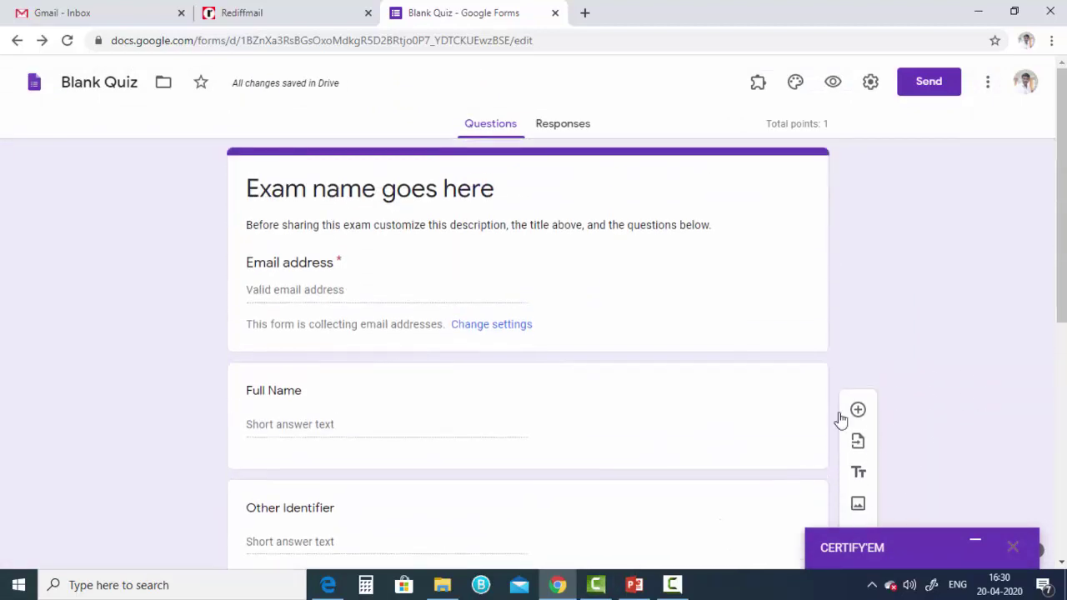
{"action": "left_click", "coordinate": [690, 200]}
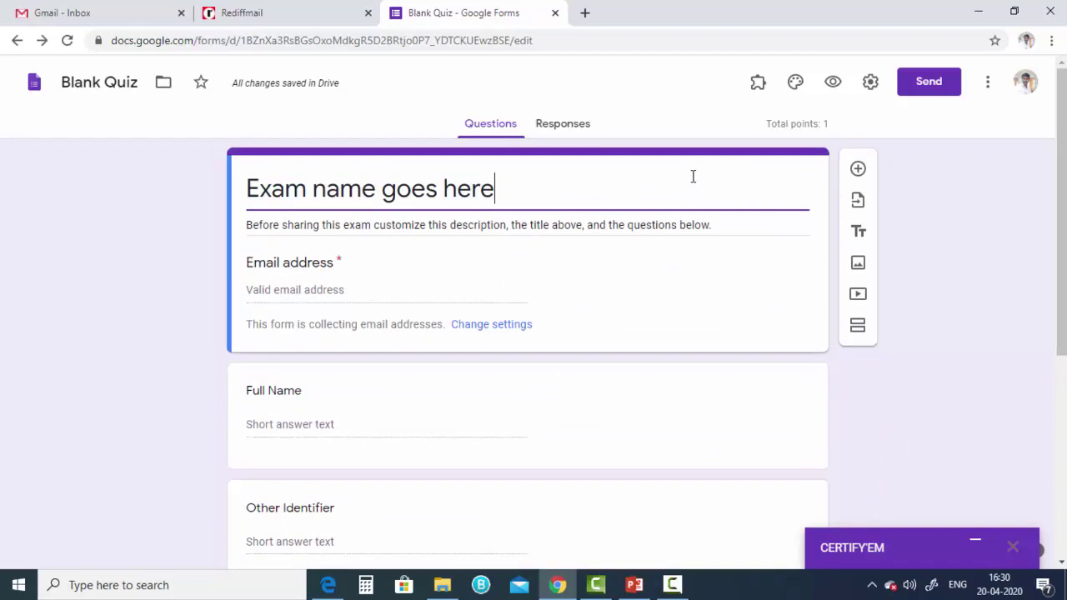
{"action": "left_click", "coordinate": [621, 270]}
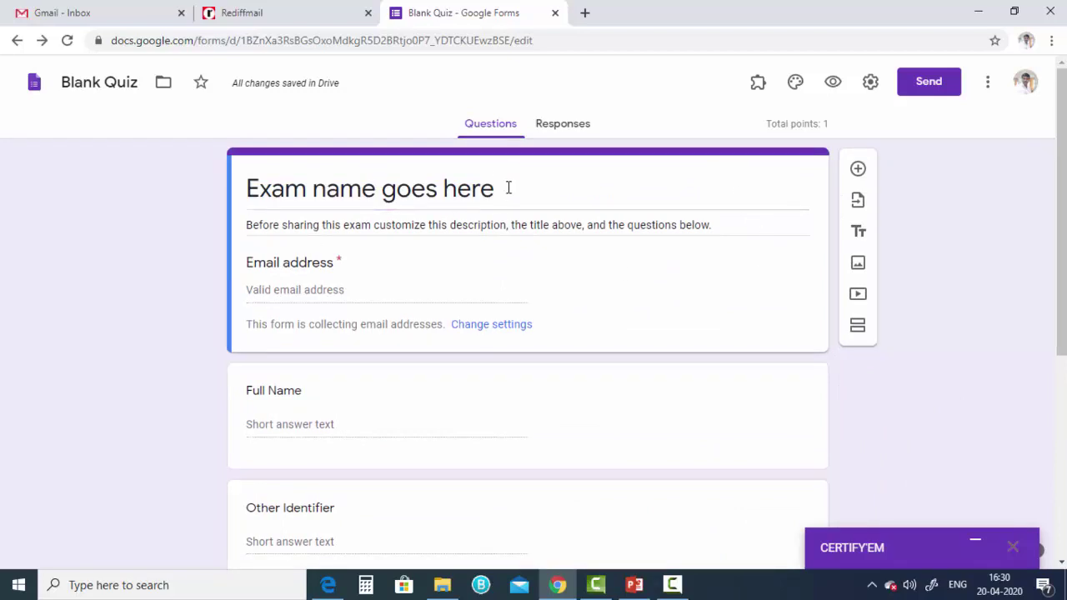
{"action": "left_click_drag", "start_coordinate": [507, 188], "coordinate": [269, 205]}
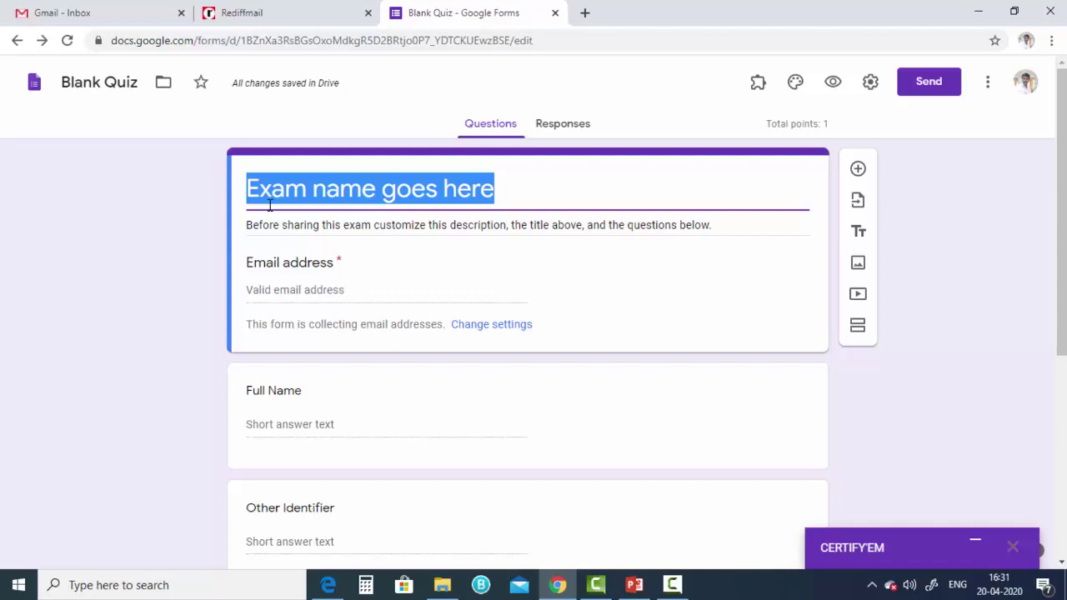
{"action": "type", "text": "Gener"}
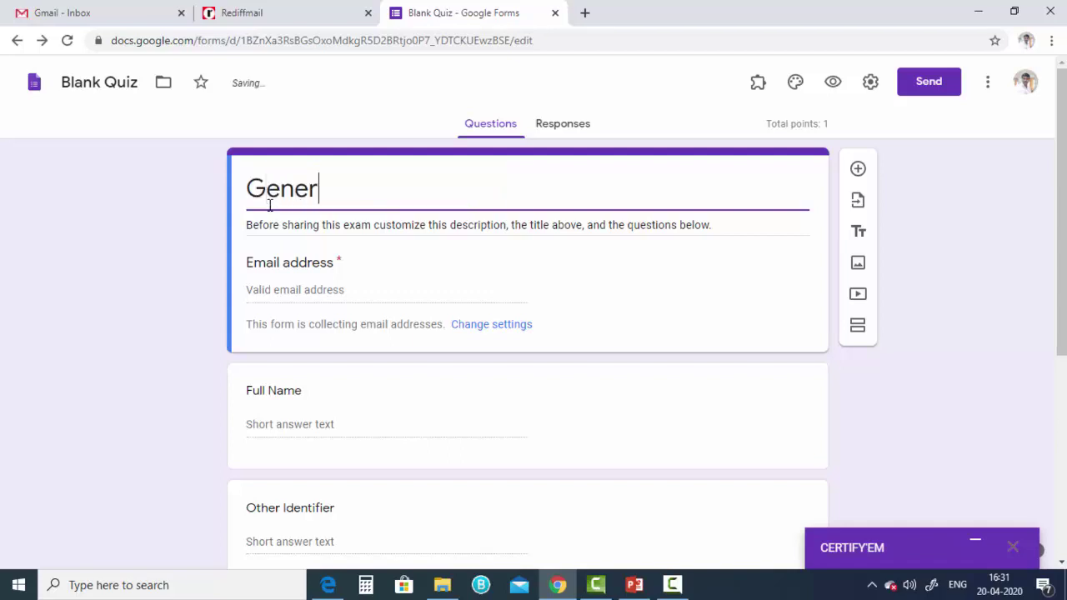
{"action": "type", "text": "al Knowle"}
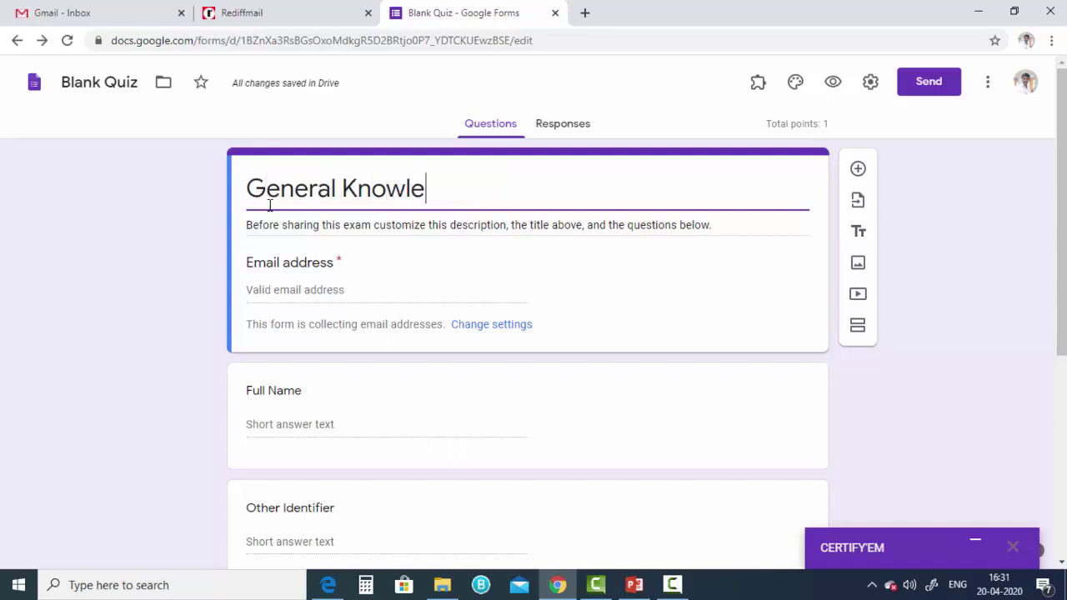
{"action": "type", "text": "dge "}
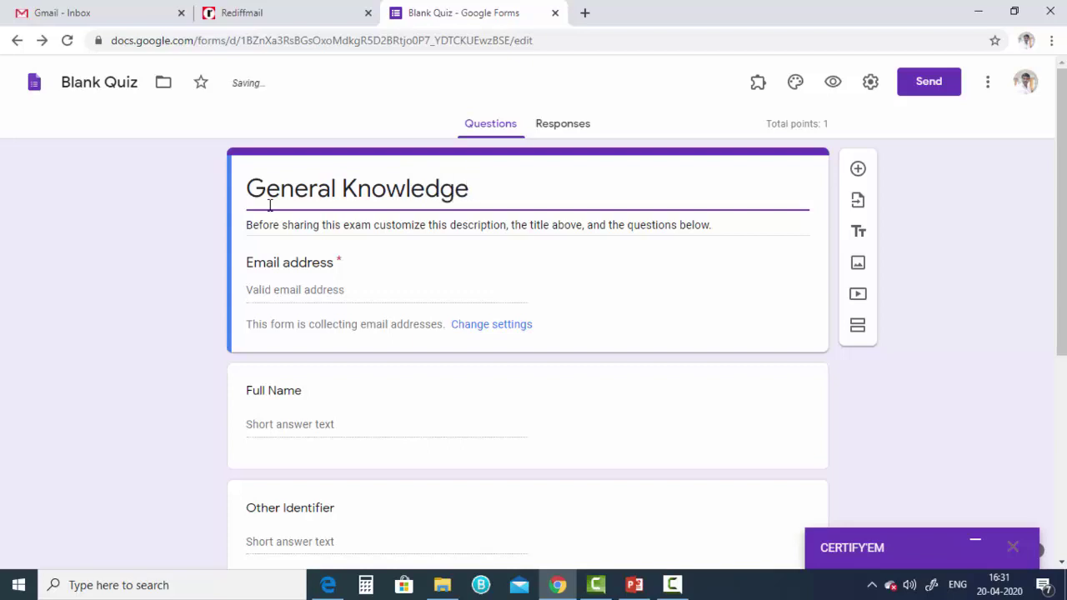
{"action": "type", "text": "Test -2020"}
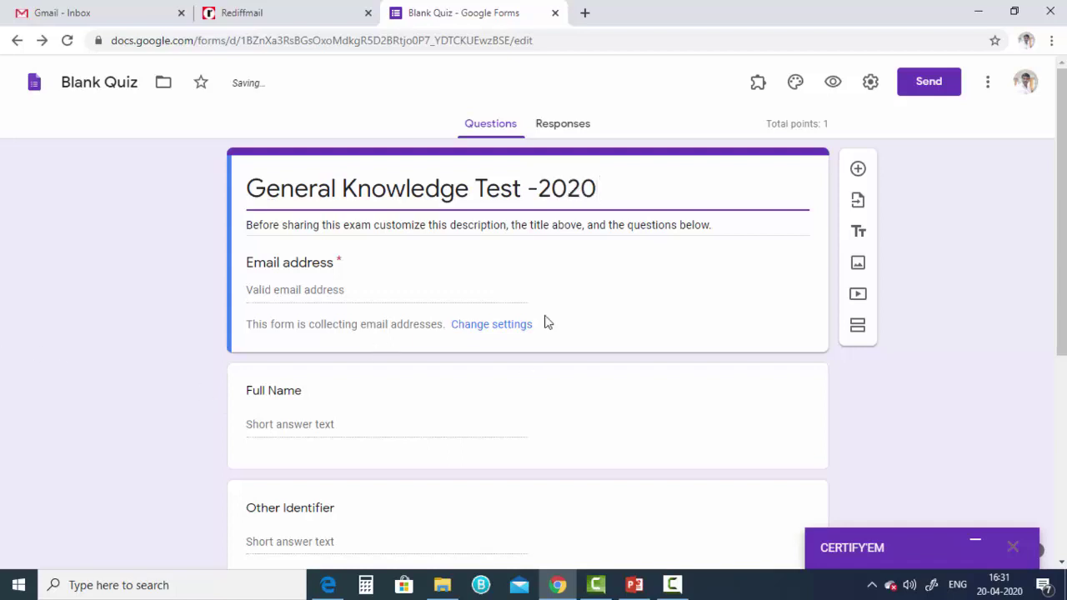
{"action": "scroll", "coordinate": [619, 298], "scroll_direction": "down", "scroll_amount": 3}
{"action": "scroll", "coordinate": [619, 298], "scroll_direction": "down", "scroll_amount": 2}
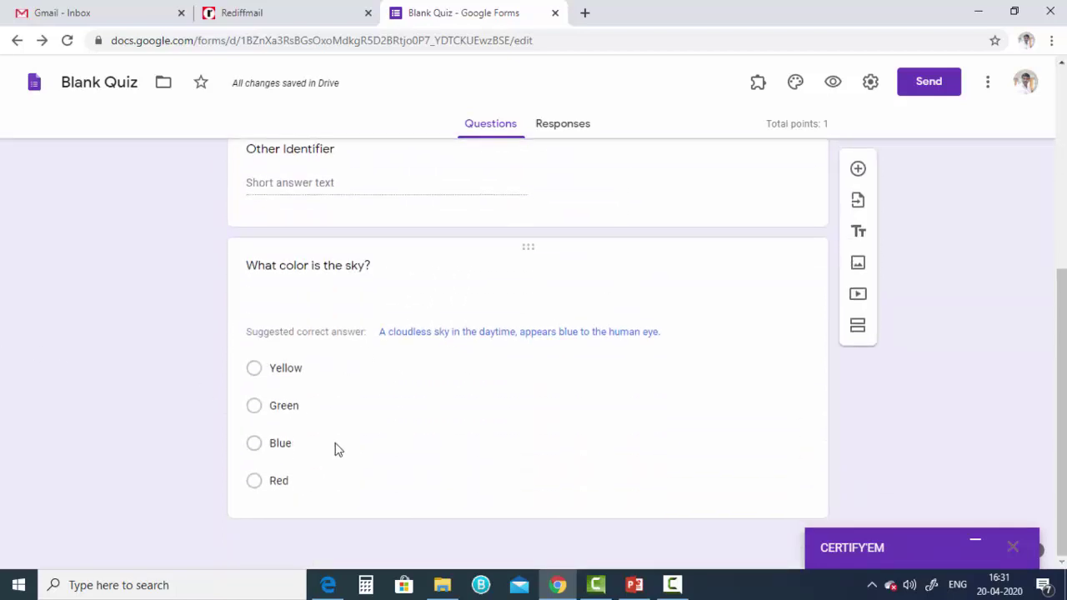
{"action": "scroll", "coordinate": [555, 445], "scroll_direction": "up", "scroll_amount": 4}
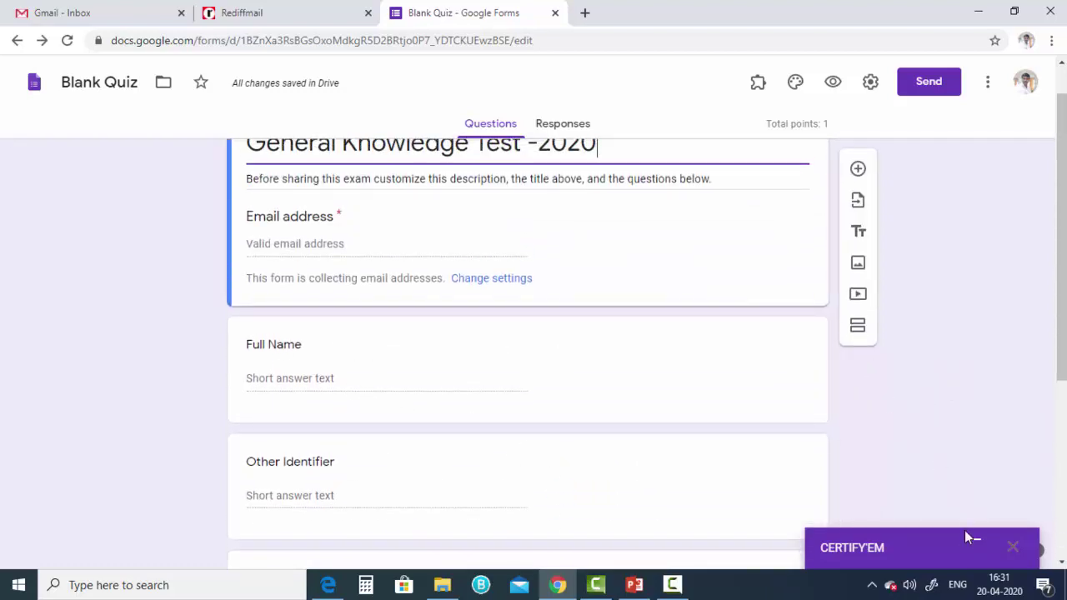
- Expand the Certify'em panel, zoom in, turn certification ON, and bring up the passing-score choices
{"action": "left_click", "coordinate": [975, 543]}
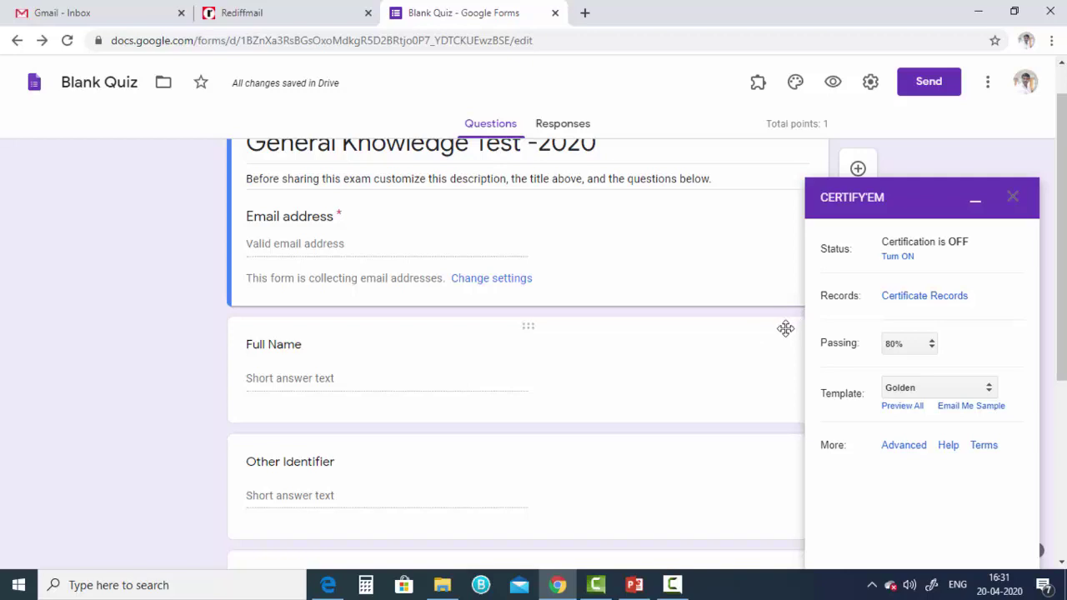
{"action": "key", "text": "ctrl+plus"}
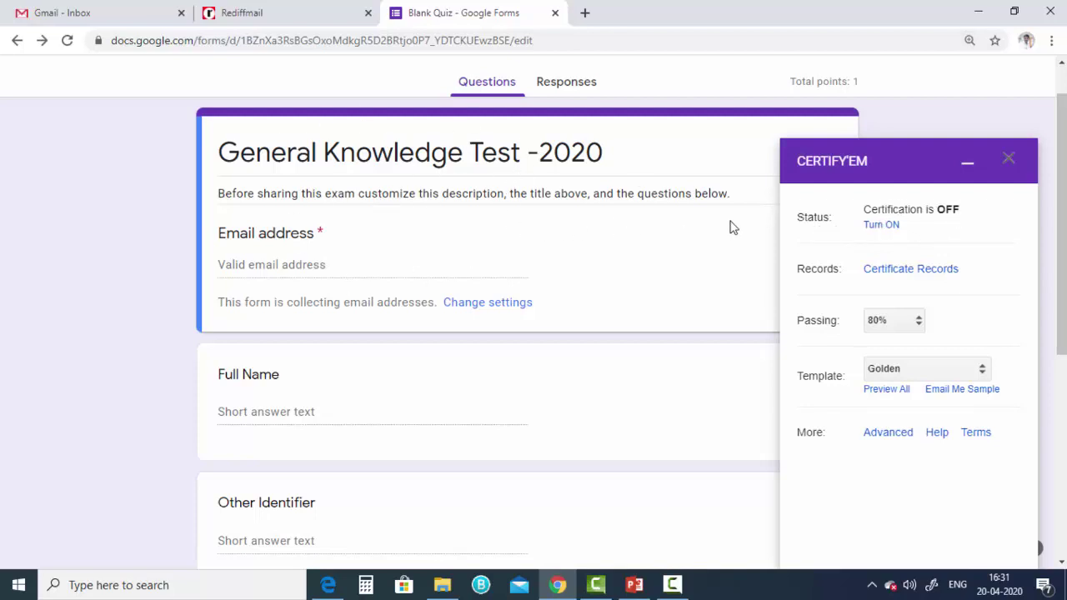
{"action": "left_click", "coordinate": [877, 225]}
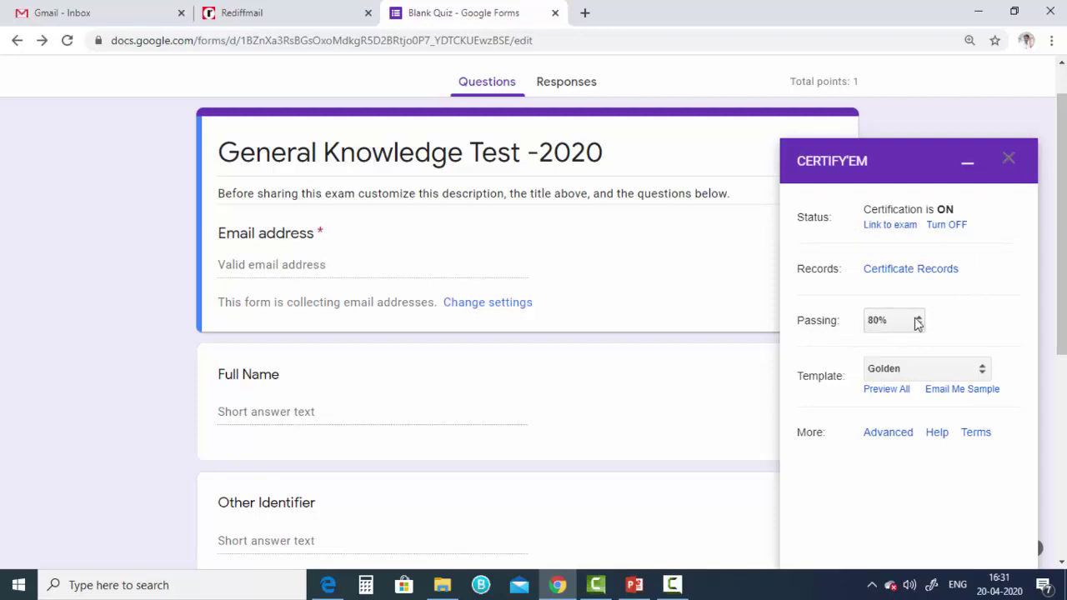
{"action": "left_click", "coordinate": [918, 324]}
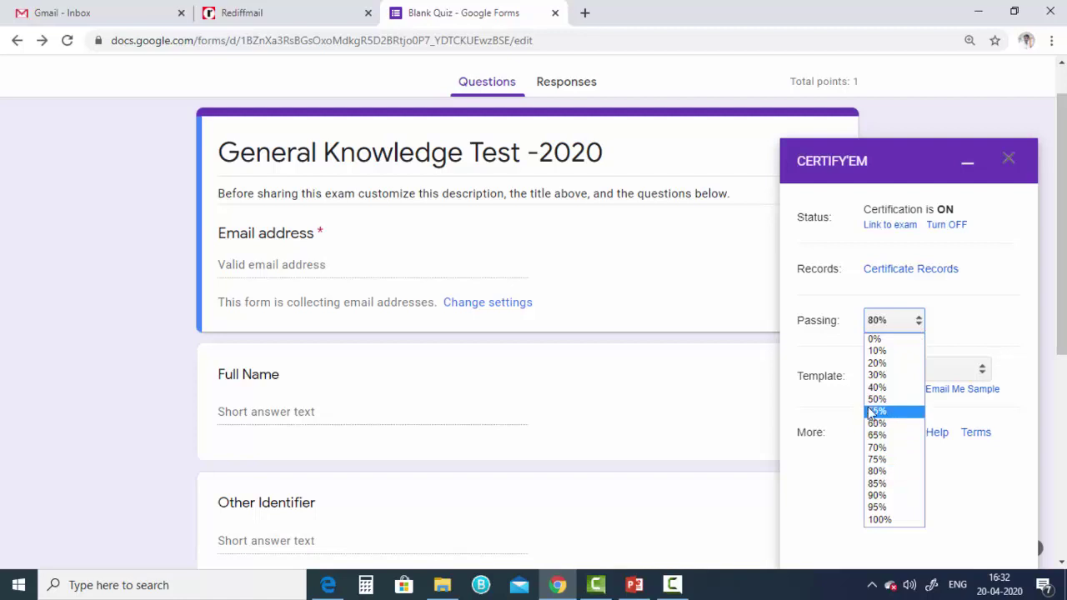
- Set the Certify'em passing score to 40% and open the Certificate Records spreadsheet
{"action": "left_click", "coordinate": [876, 339]}
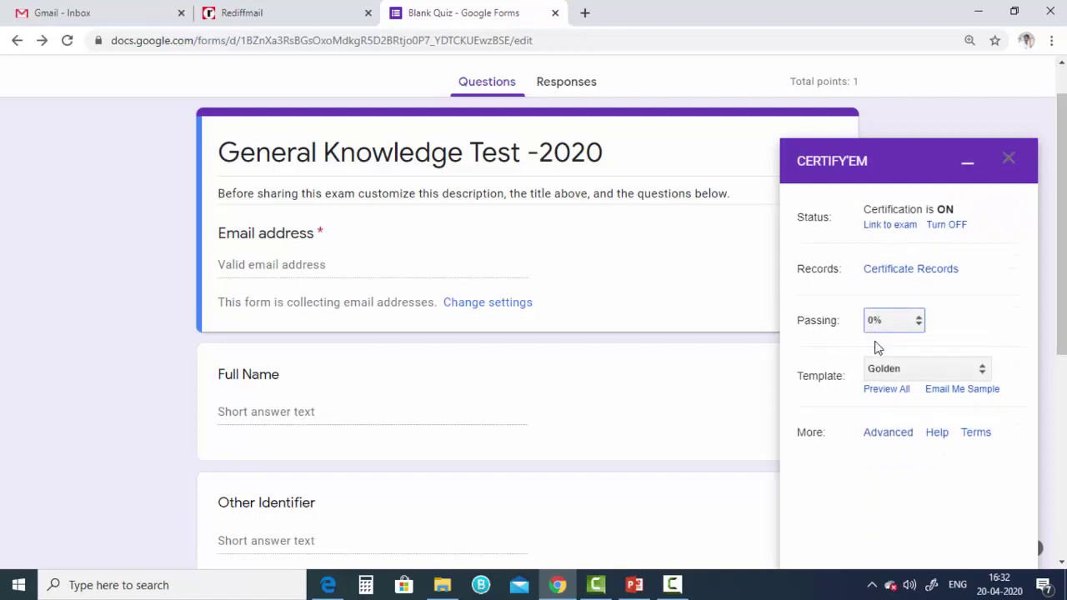
{"action": "left_click", "coordinate": [889, 325]}
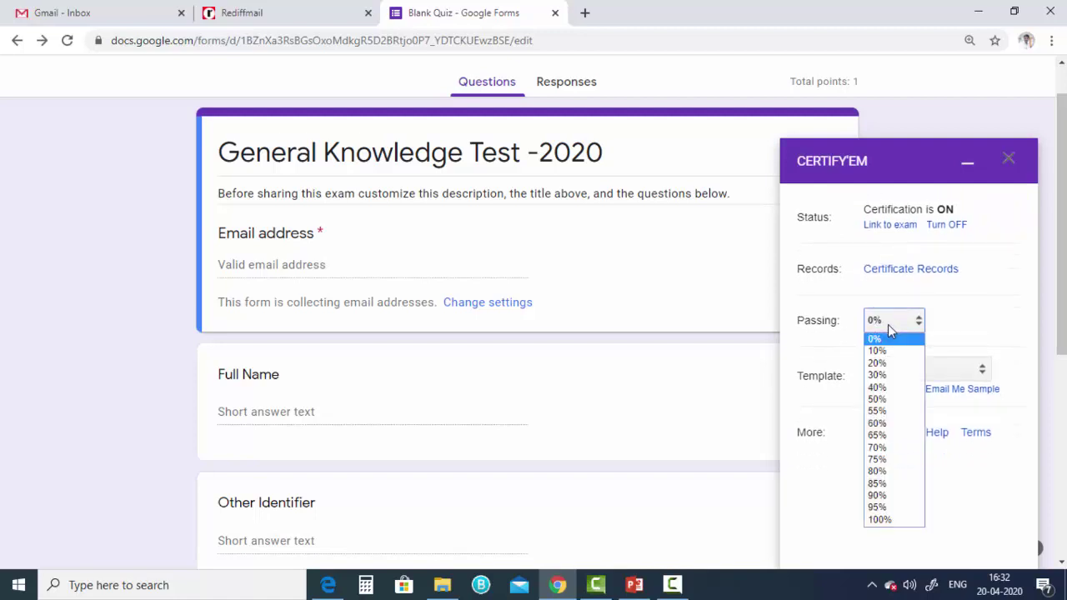
{"action": "left_click", "coordinate": [877, 387]}
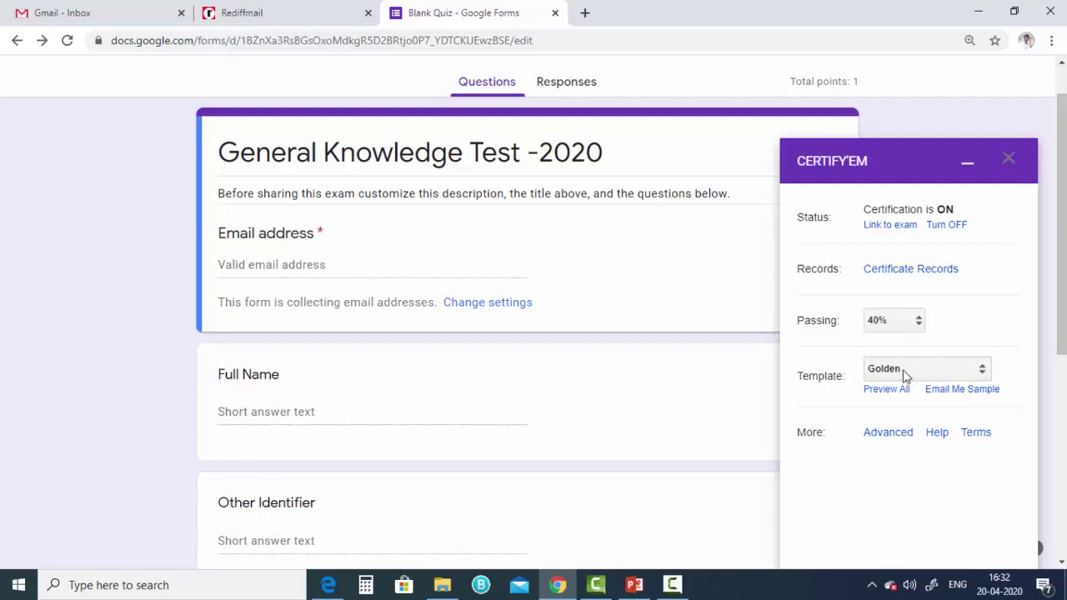
{"action": "left_click", "coordinate": [901, 278]}
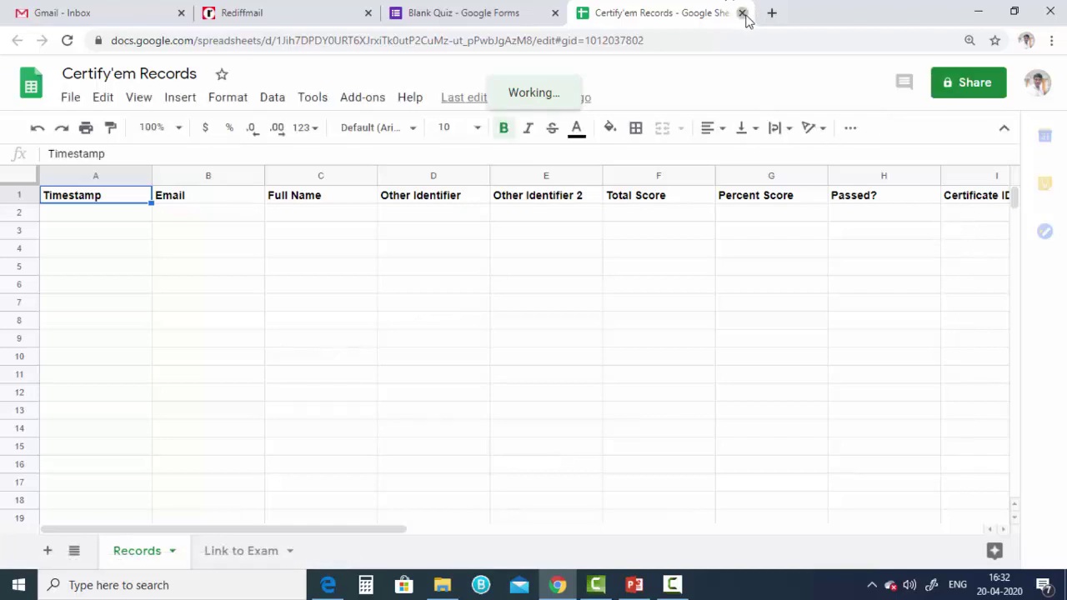
- Close the Certify'em Records spreadsheet tab to return to the quiz form
{"action": "key", "text": "ctrl+w"}
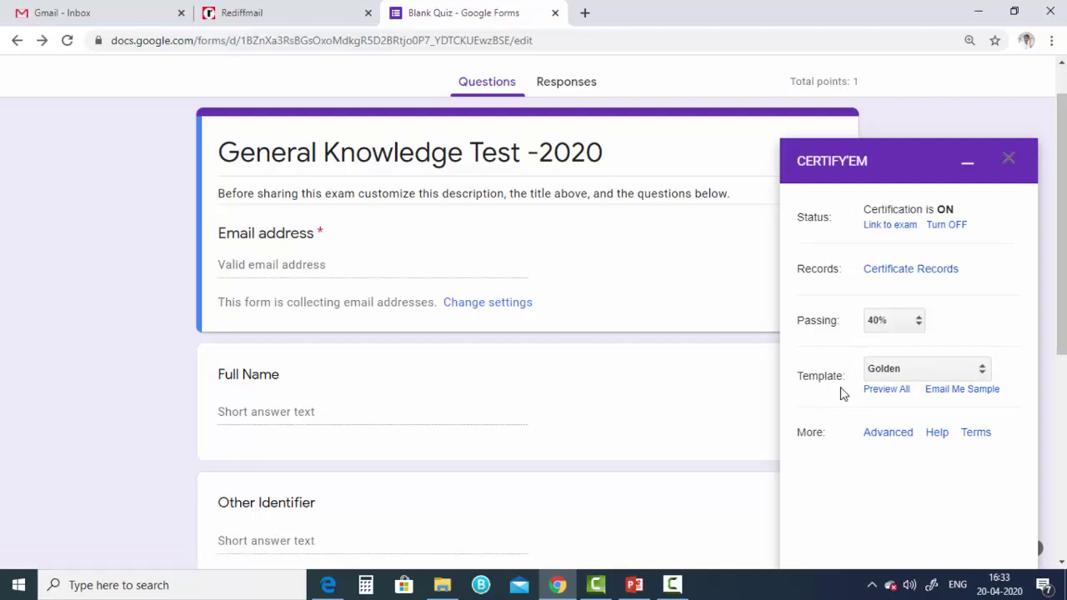
- Keep Golden as the certificate template and open the page previewing all templates
{"action": "left_click", "coordinate": [890, 372]}
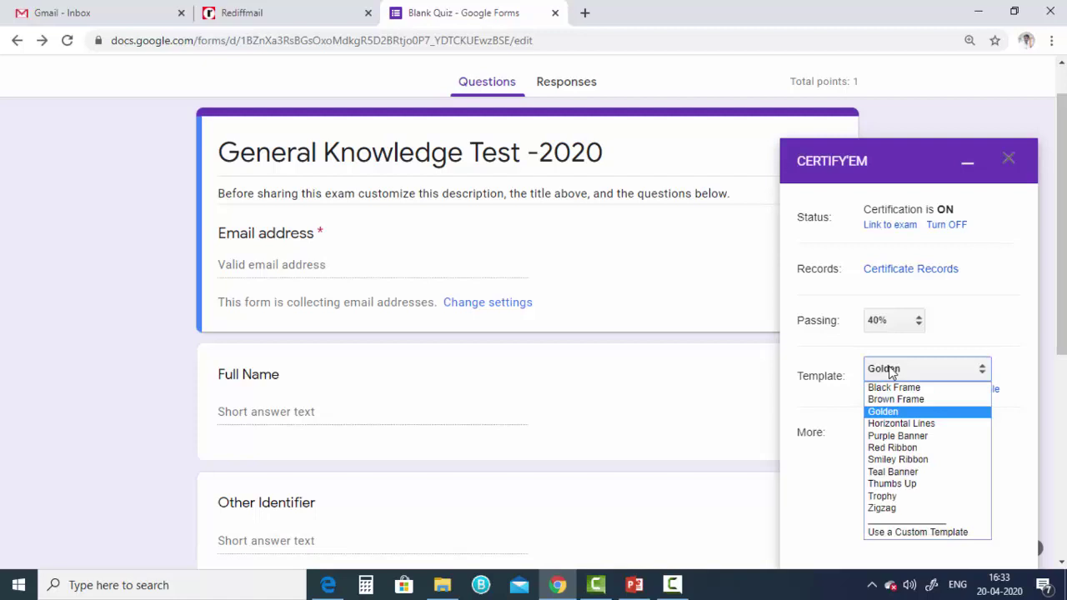
{"action": "left_click", "coordinate": [833, 410]}
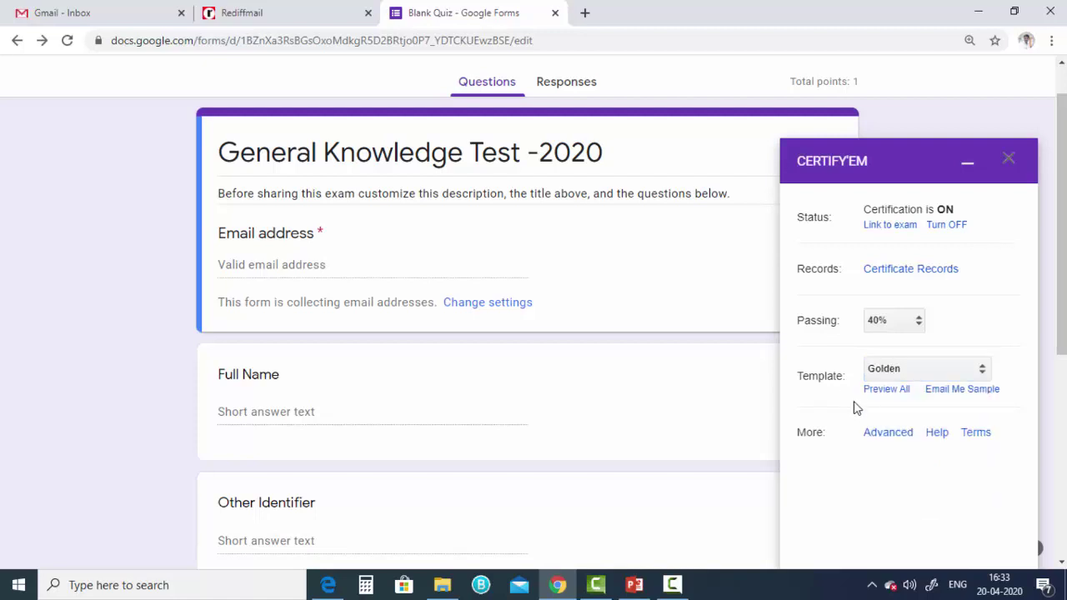
{"action": "left_click", "coordinate": [884, 392]}
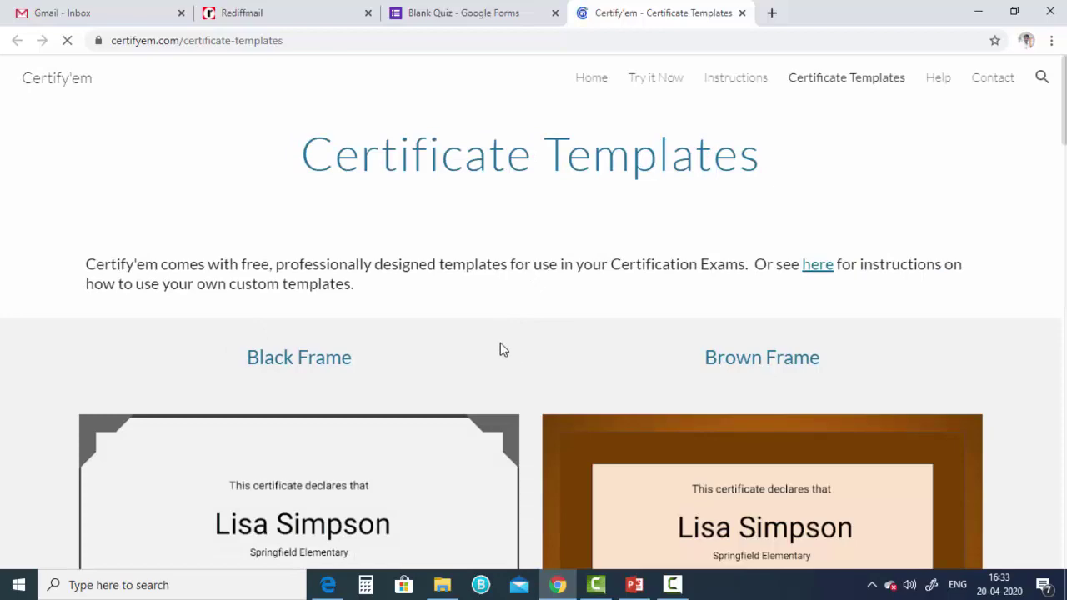
- Scroll through the Certificate Templates page to compare designs such as Thumbs Up, Trophy and Teal Banner
{"action": "scroll", "coordinate": [578, 258], "scroll_direction": "down", "scroll_amount": 3}
{"action": "scroll", "coordinate": [867, 312], "scroll_direction": "down", "scroll_amount": 15}
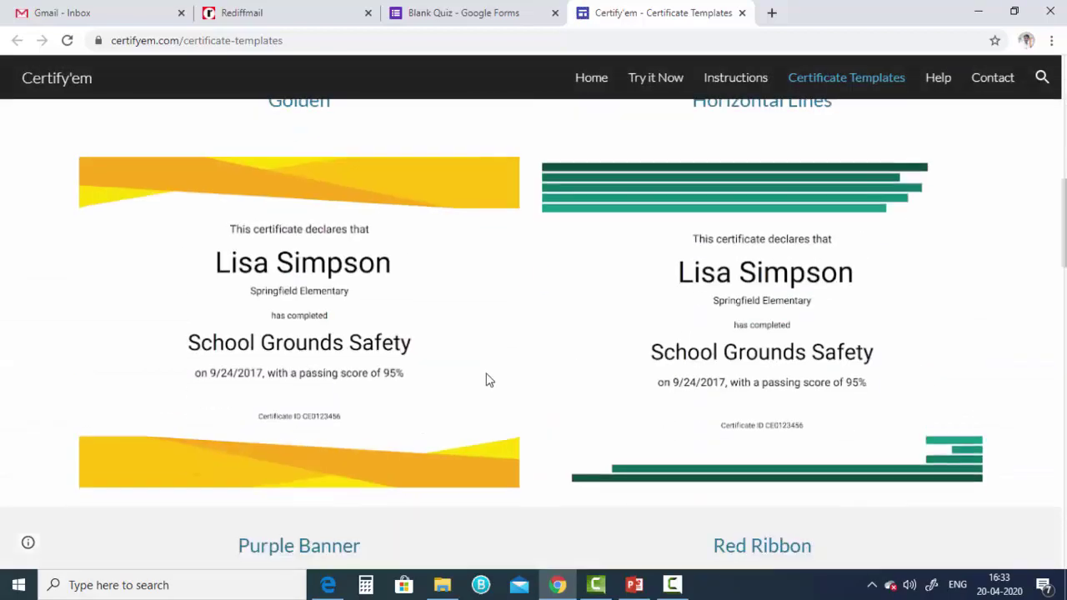
{"action": "scroll", "coordinate": [679, 383], "scroll_direction": "down", "scroll_amount": 7}
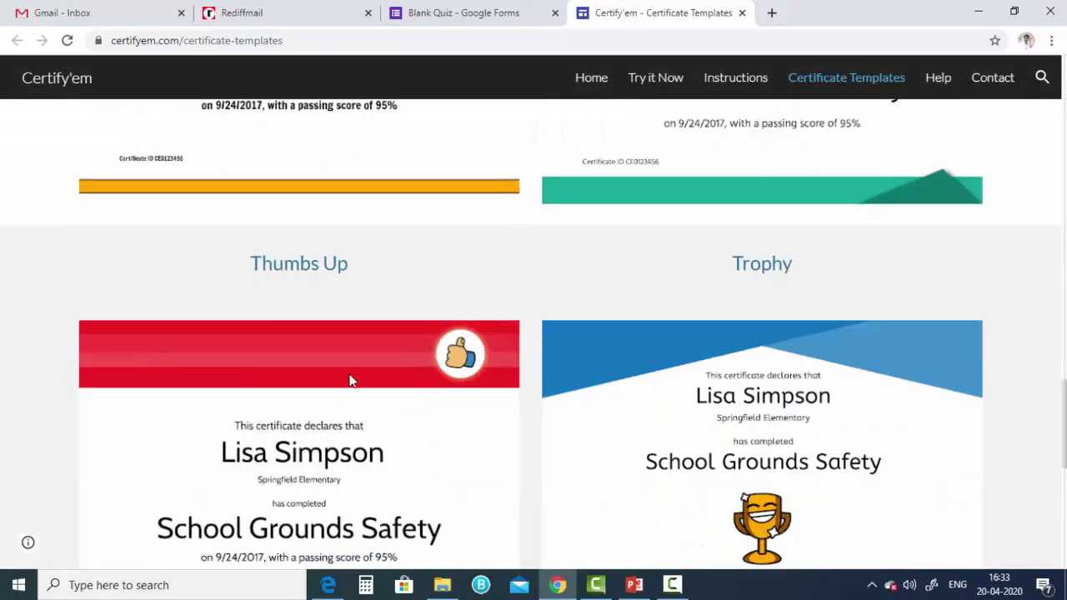
{"action": "scroll", "coordinate": [267, 340], "scroll_direction": "down", "scroll_amount": 6}
{"action": "scroll", "coordinate": [550, 333], "scroll_direction": "up", "scroll_amount": 12}
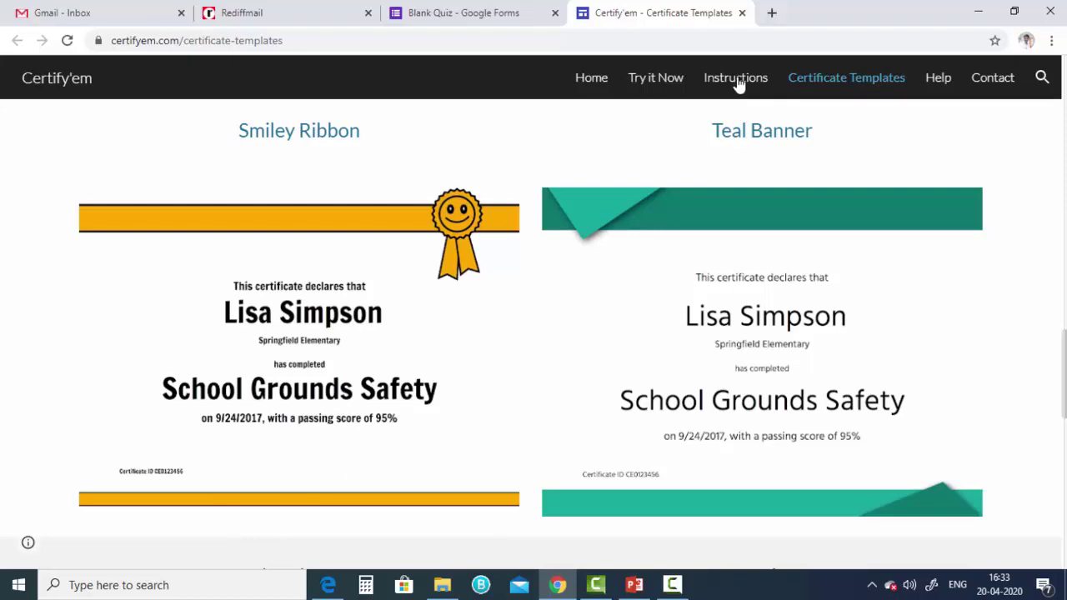
- Close the templates preview tab and leave the certificate template set to Golden
{"action": "left_click", "coordinate": [742, 13]}
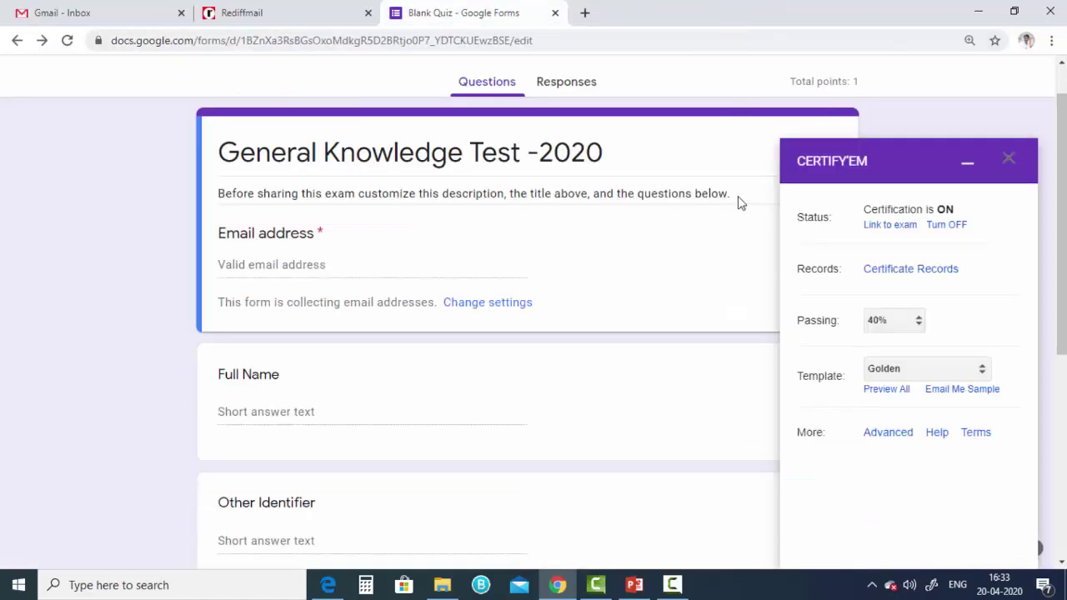
{"action": "left_click", "coordinate": [916, 369]}
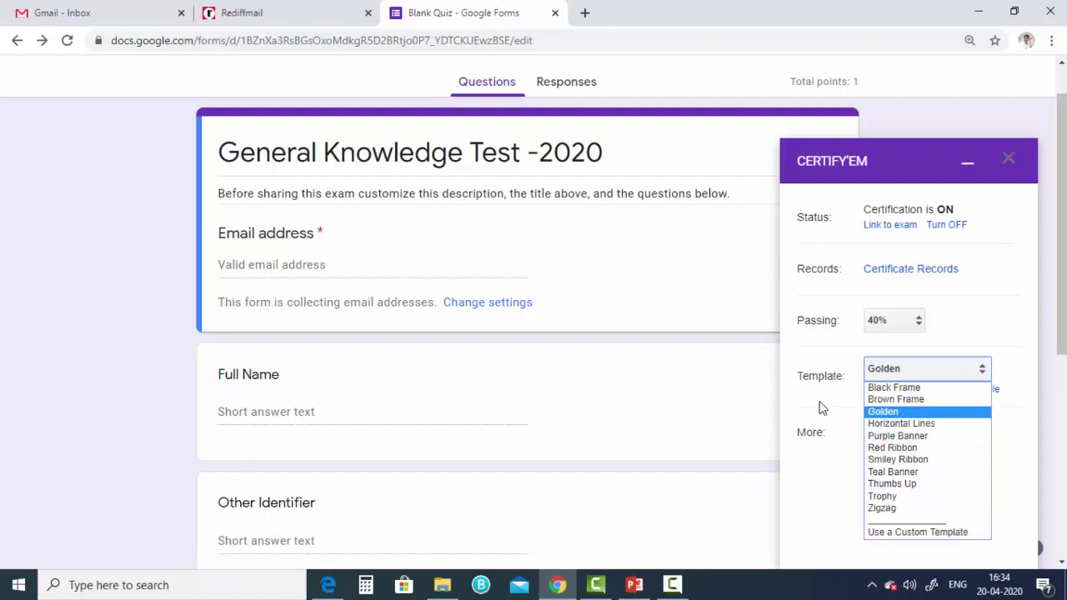
{"action": "left_click", "coordinate": [917, 411]}
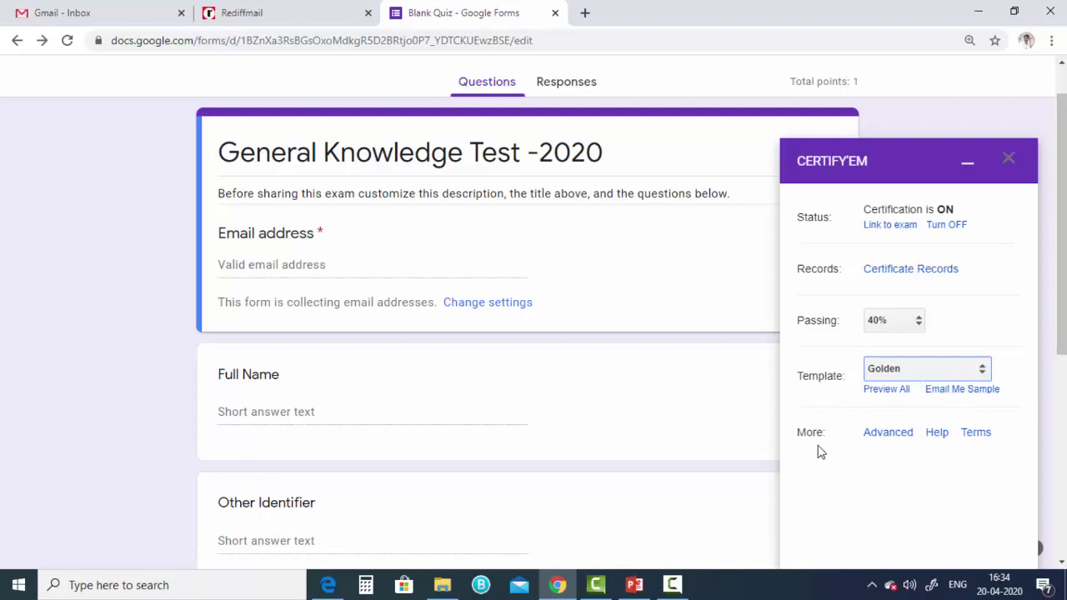
- In Advanced options, insert '(above 40%)' after 'If you passed' in the submission message
{"action": "left_click", "coordinate": [885, 440]}
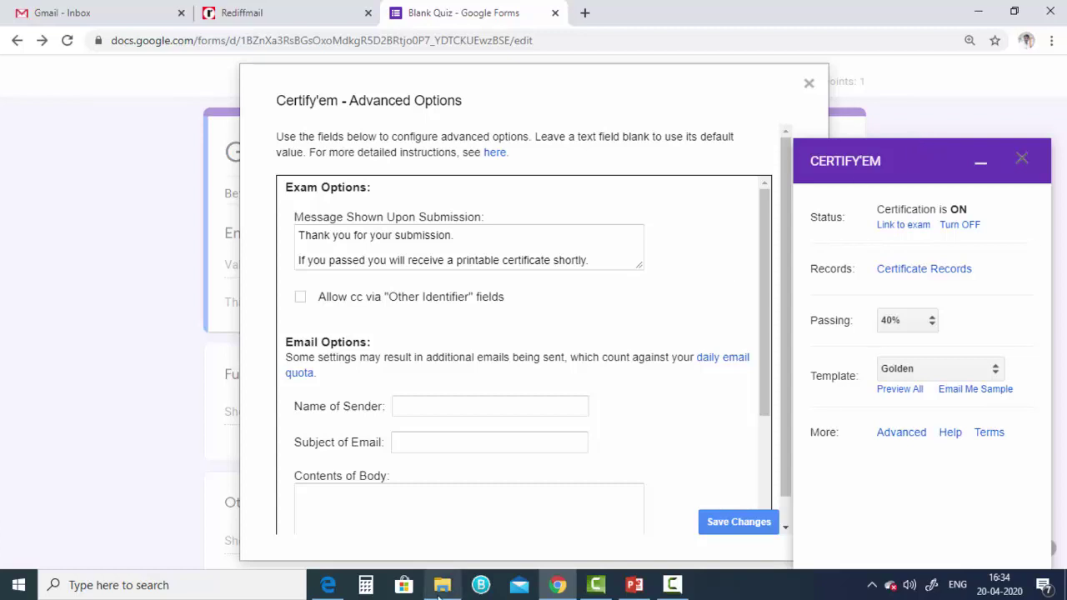
{"action": "mouse_move", "coordinate": [439, 590]}
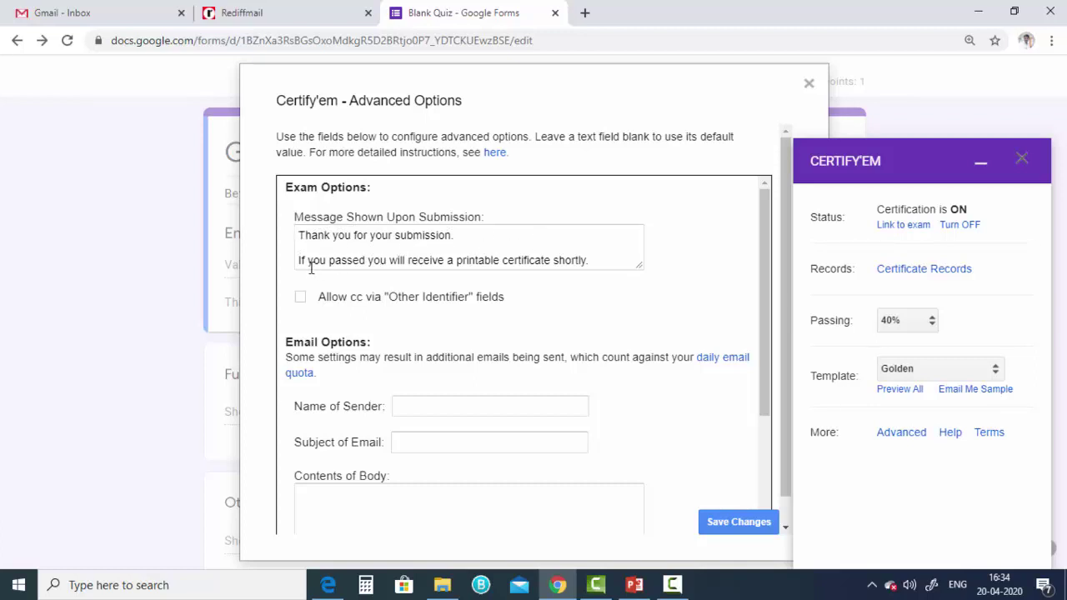
{"action": "left_click", "coordinate": [368, 260]}
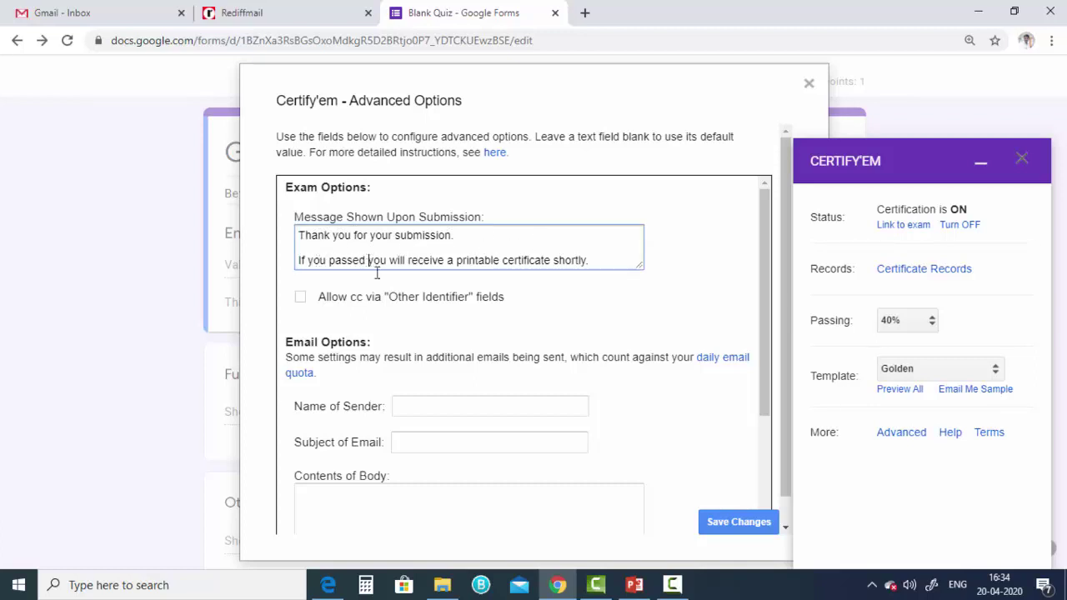
{"action": "type", "text": "("}
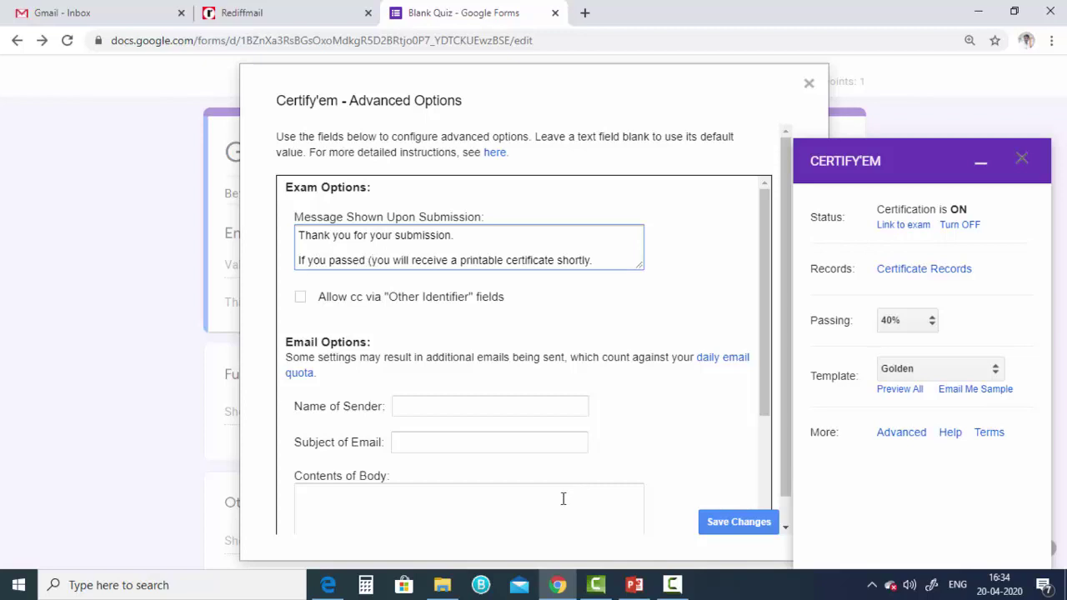
{"action": "type", "text": "4"}
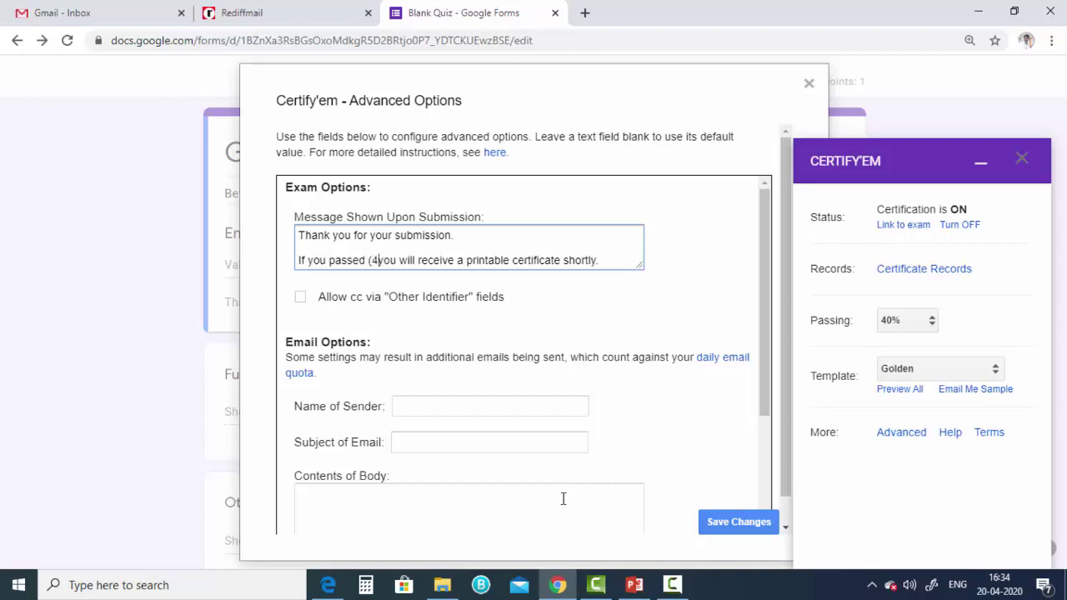
{"action": "key", "text": "BackSpace"}
{"action": "type", "text": "above "}
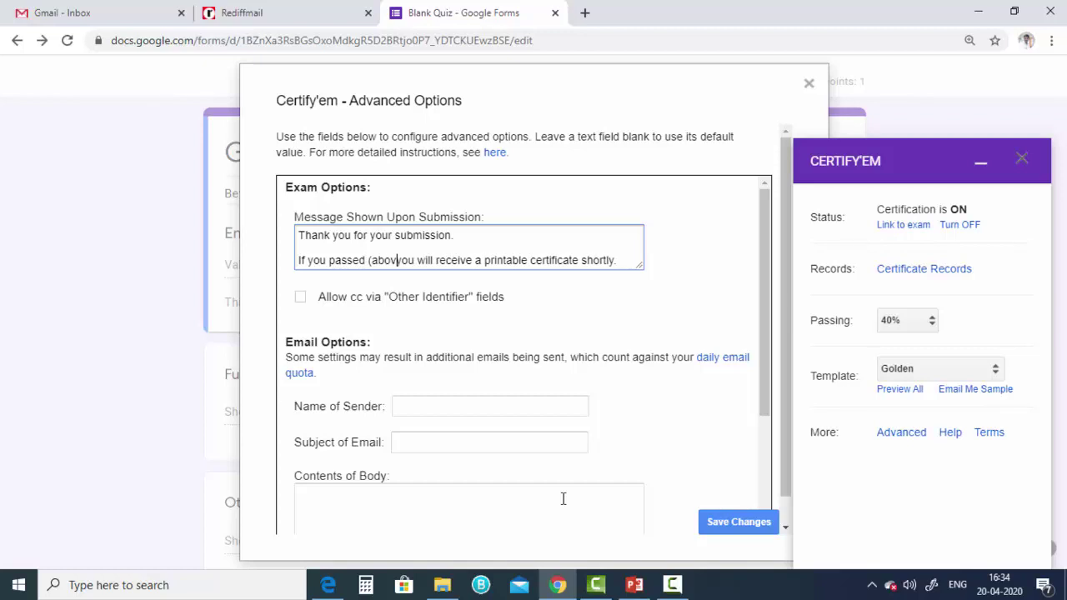
{"action": "type", "text": "40%)"}
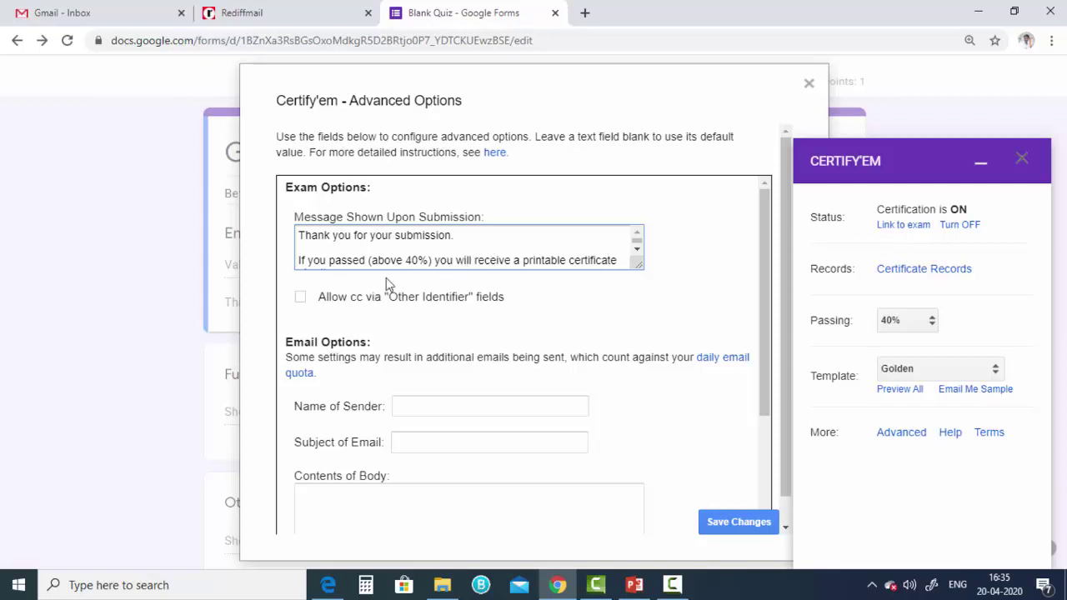
{"action": "left_click", "coordinate": [474, 235]}
- Type the first part of the college's name into the Name of Sender field
{"action": "scroll", "coordinate": [350, 307], "scroll_direction": "down", "scroll_amount": 1}
{"action": "scroll", "coordinate": [325, 275], "scroll_direction": "down", "scroll_amount": 2}
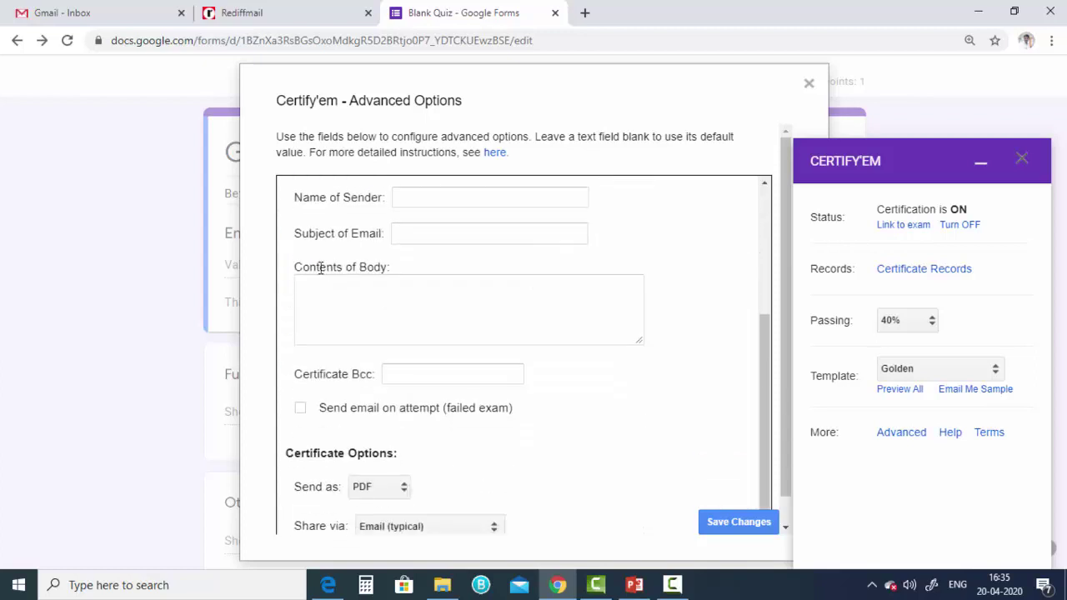
{"action": "scroll", "coordinate": [310, 288], "scroll_direction": "up", "scroll_amount": 1}
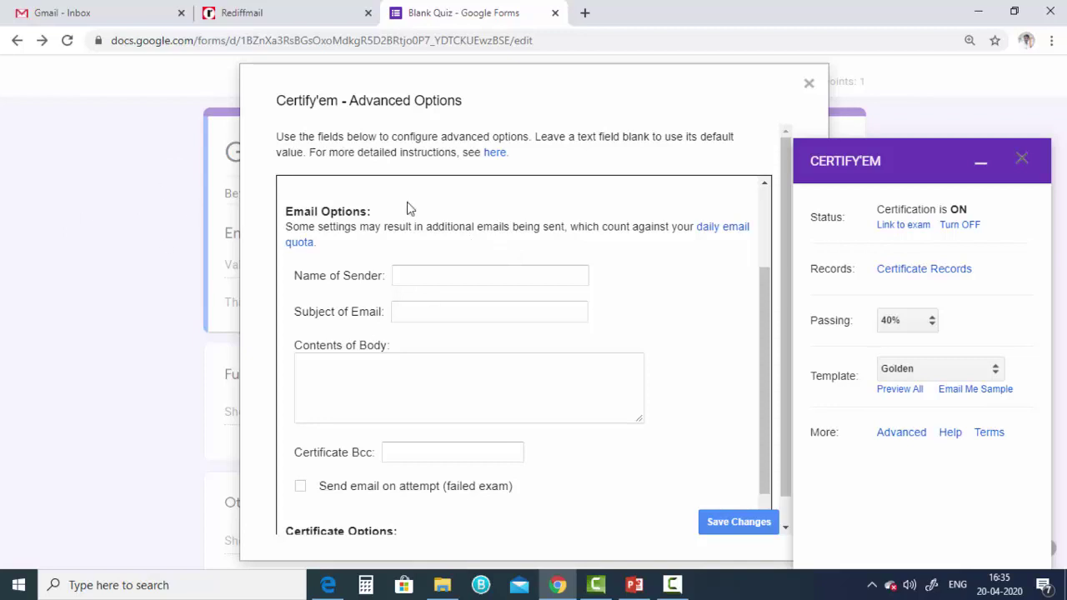
{"action": "left_click", "coordinate": [423, 276]}
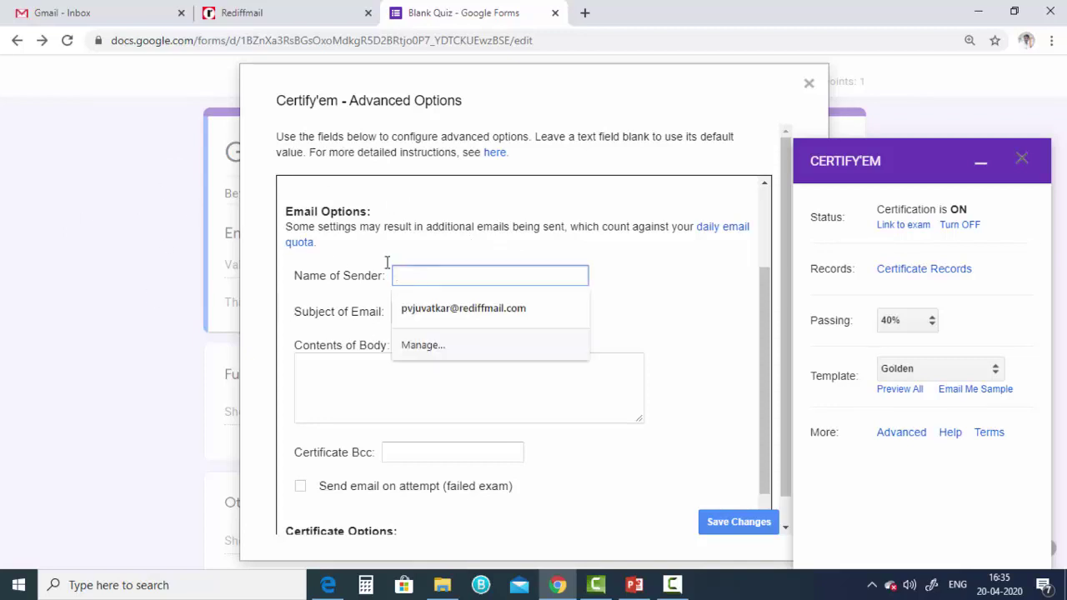
{"action": "left_click", "coordinate": [385, 260]}
{"action": "left_click", "coordinate": [407, 275]}
{"action": "type", "text": "Kon"}
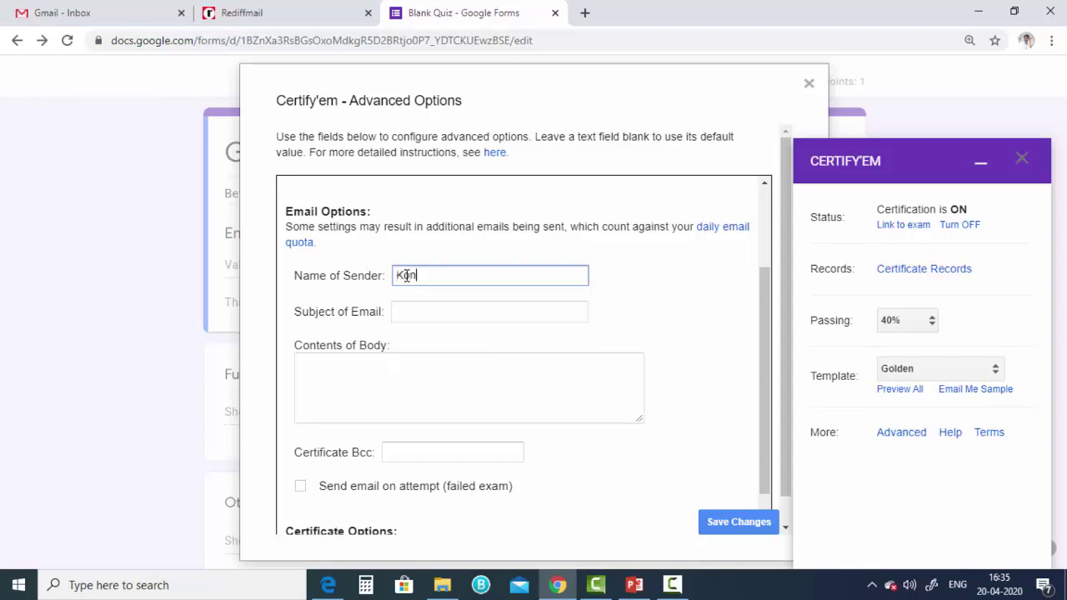
{"action": "type", "text": "kan Guan"}
{"action": "key", "text": "BackSpace"}
{"action": "key", "text": "BackSpace"}
{"action": "key", "text": "BackSpace"}
{"action": "type", "text": "yanpeeth "}
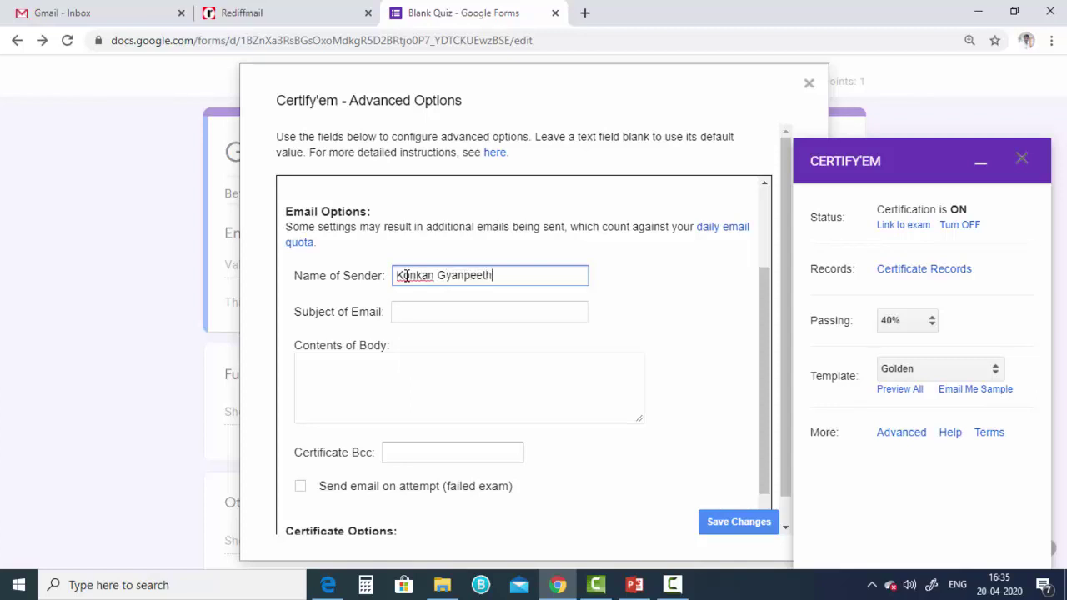
{"action": "type", "text": "rahul Dharkar Colel"}
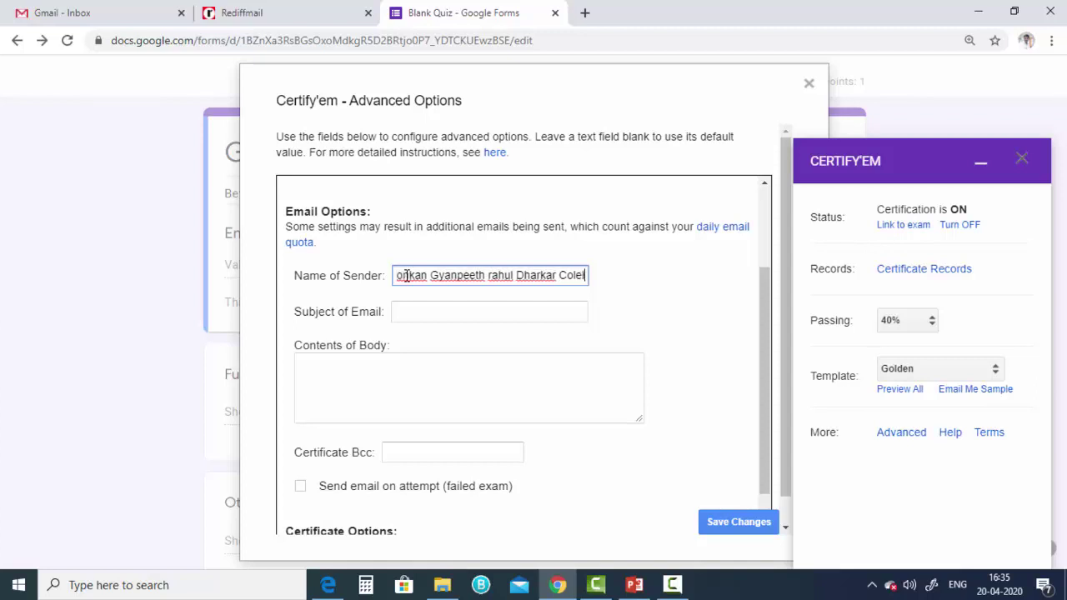
{"action": "type", "text": "ge of"}
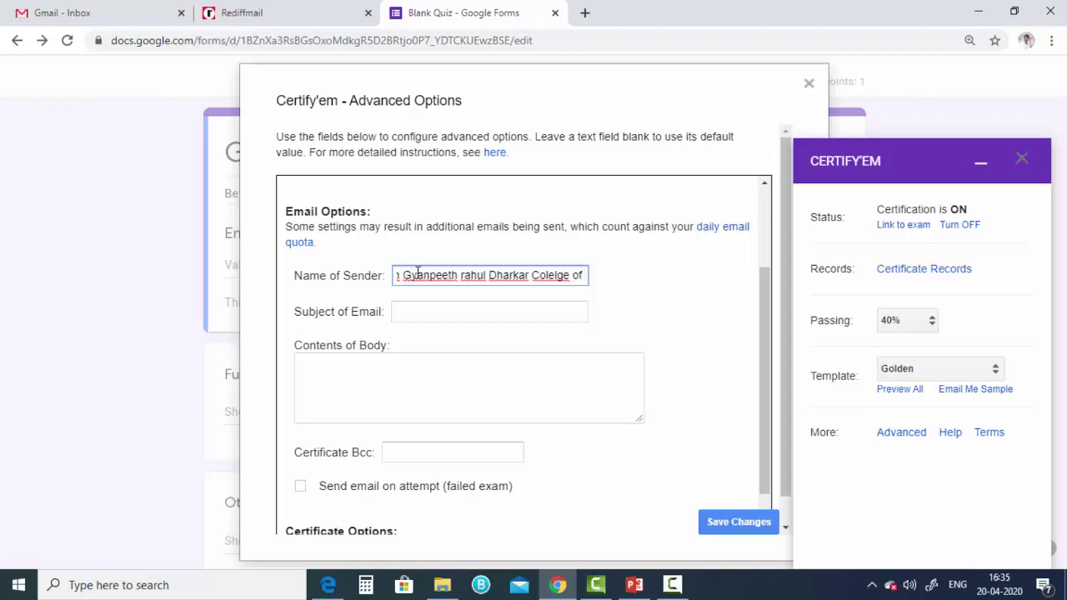
- Fix the sender name's capitalisation and spelling, ending it with 'of Pharmacy and Research Institute'
{"action": "left_click", "coordinate": [461, 277]}
{"action": "key", "text": "Delete"}
{"action": "type", "text": "R"}
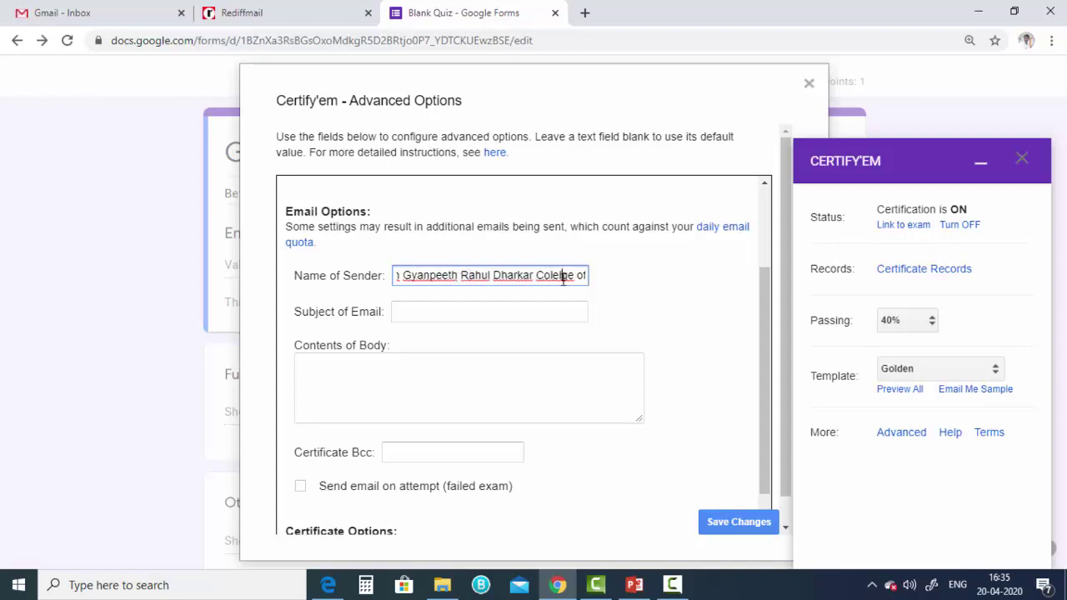
{"action": "double_click", "coordinate": [543, 278]}
{"action": "type", "text": "c"}
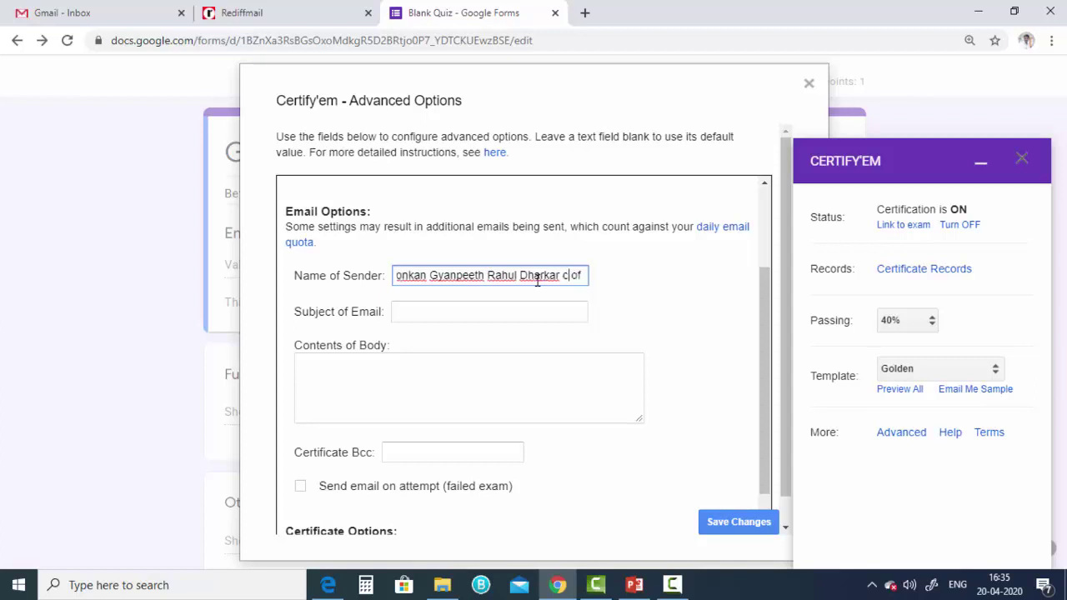
{"action": "type", "text": "ollege of "}
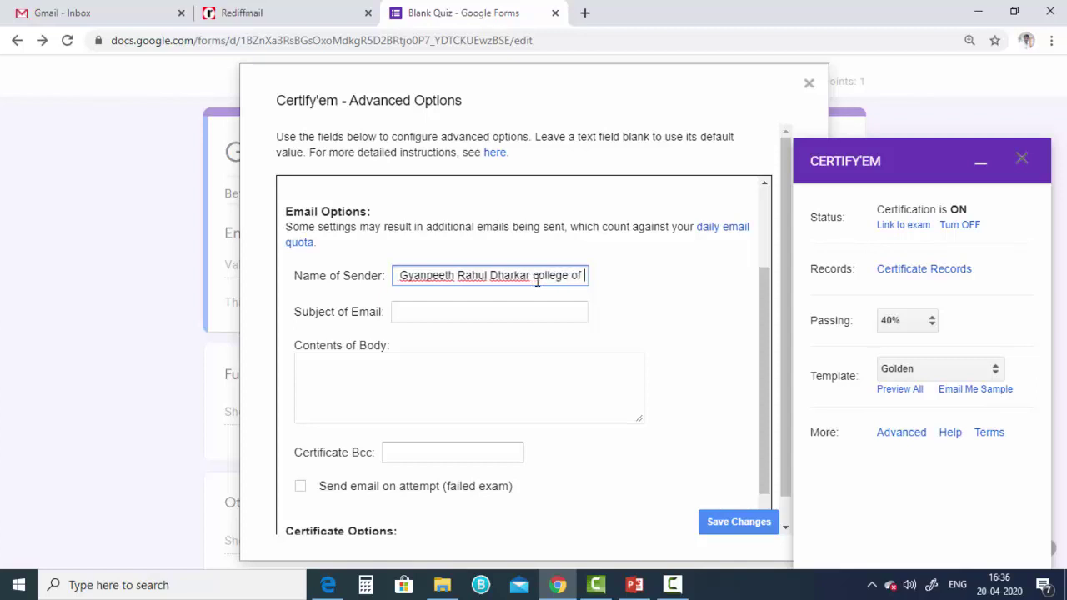
{"action": "type", "text": "Pharmacy anf"}
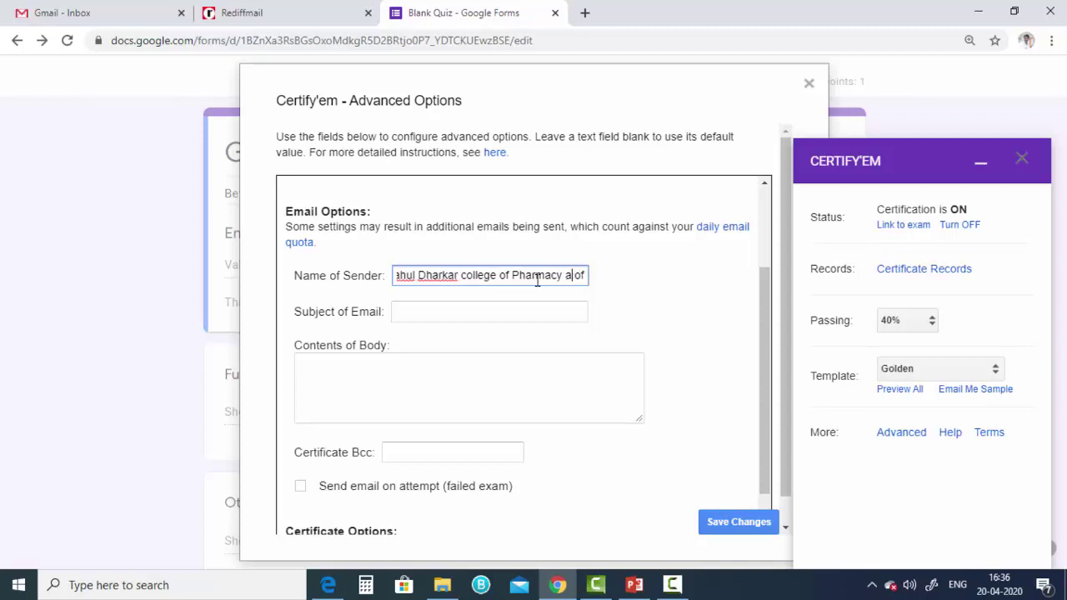
{"action": "key", "text": "BackSpace"}
{"action": "key", "text": "BackSpace"}
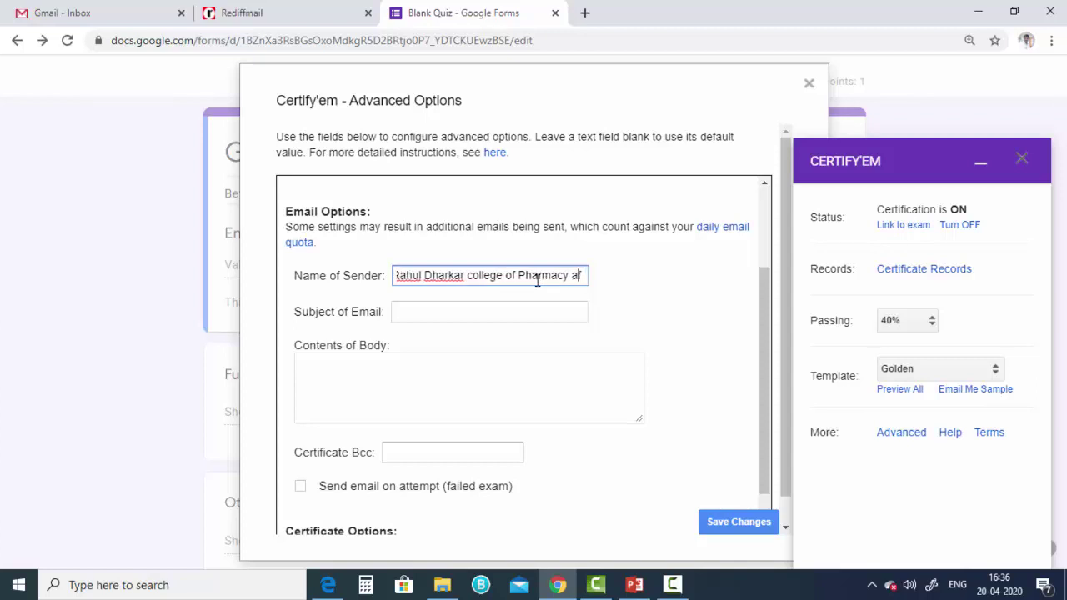
{"action": "key", "text": "BackSpace"}
{"action": "key", "text": "BackSpace"}
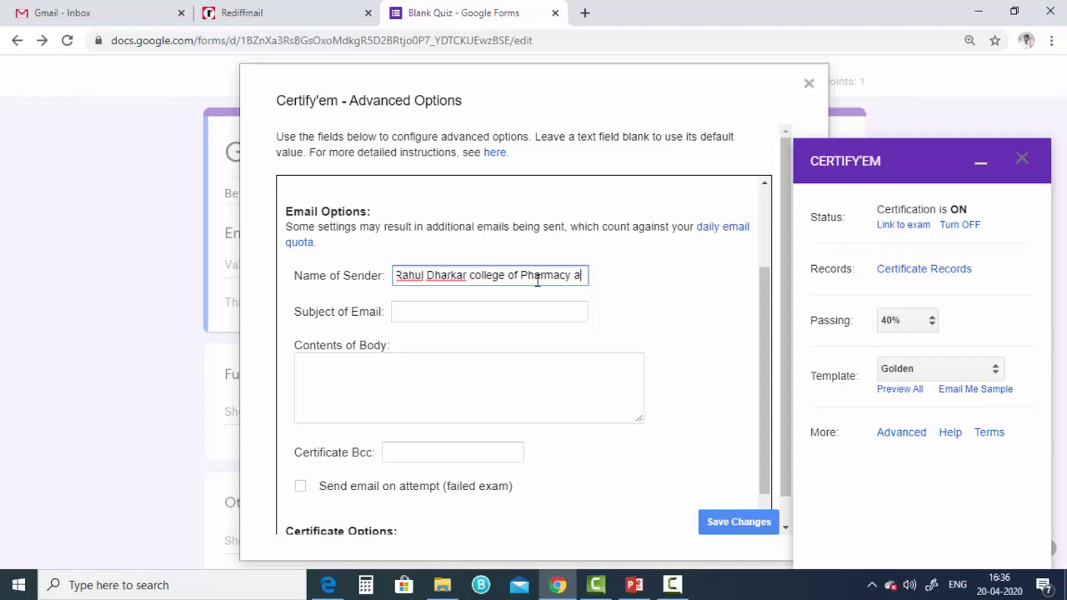
{"action": "type", "text": "and"}
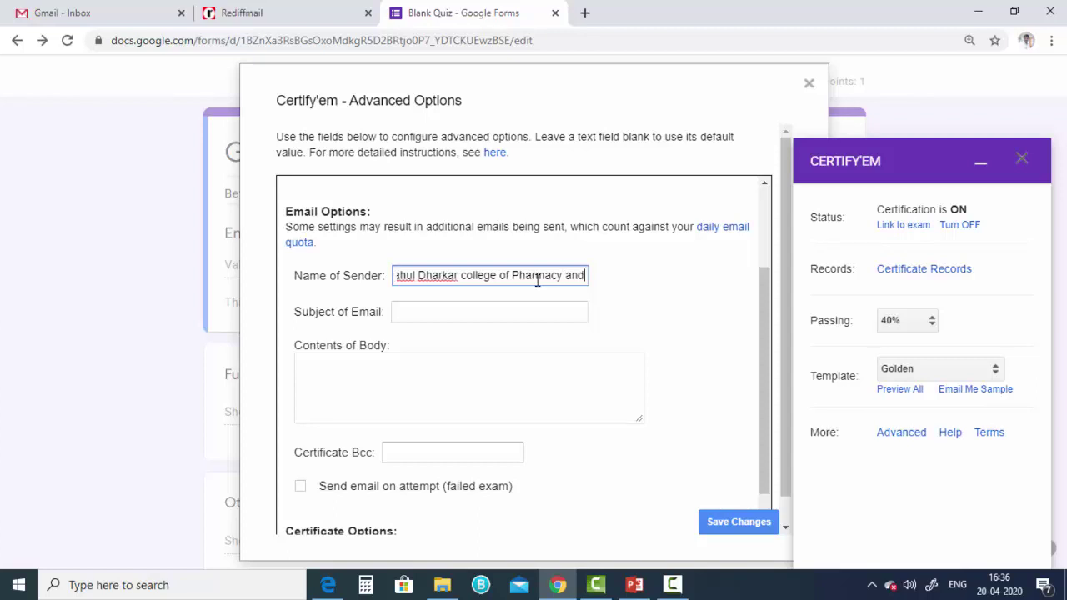
{"action": "type", "text": " Research In"}
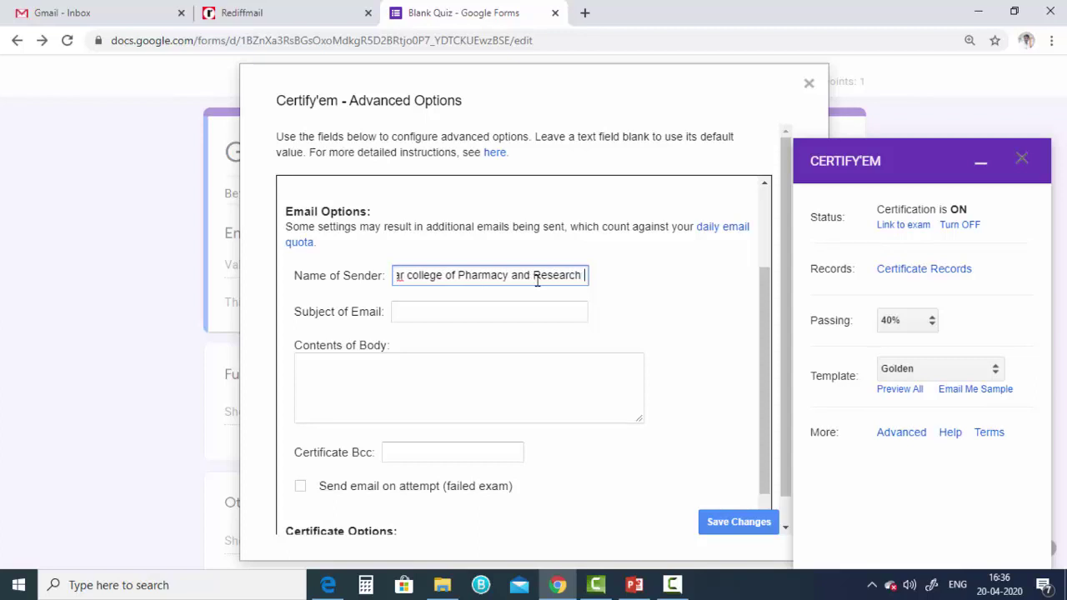
{"action": "type", "text": "stitute"}
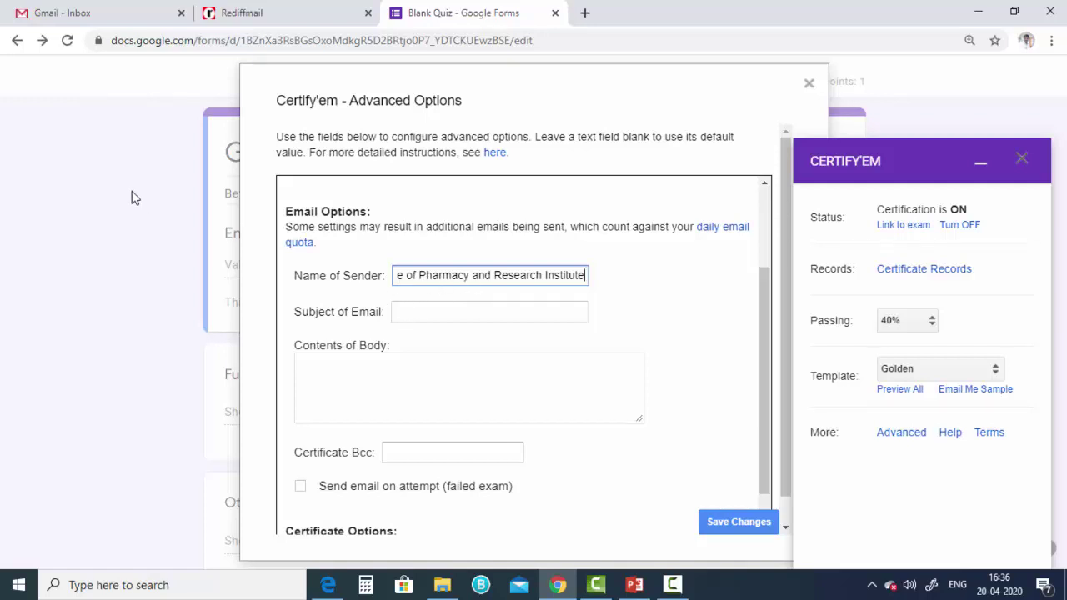
- Set email subject 'Passing Certificate' and a body congratulating exam GKT-2020 completion, ending 'Thanks and regards'
{"action": "left_click", "coordinate": [404, 311]}
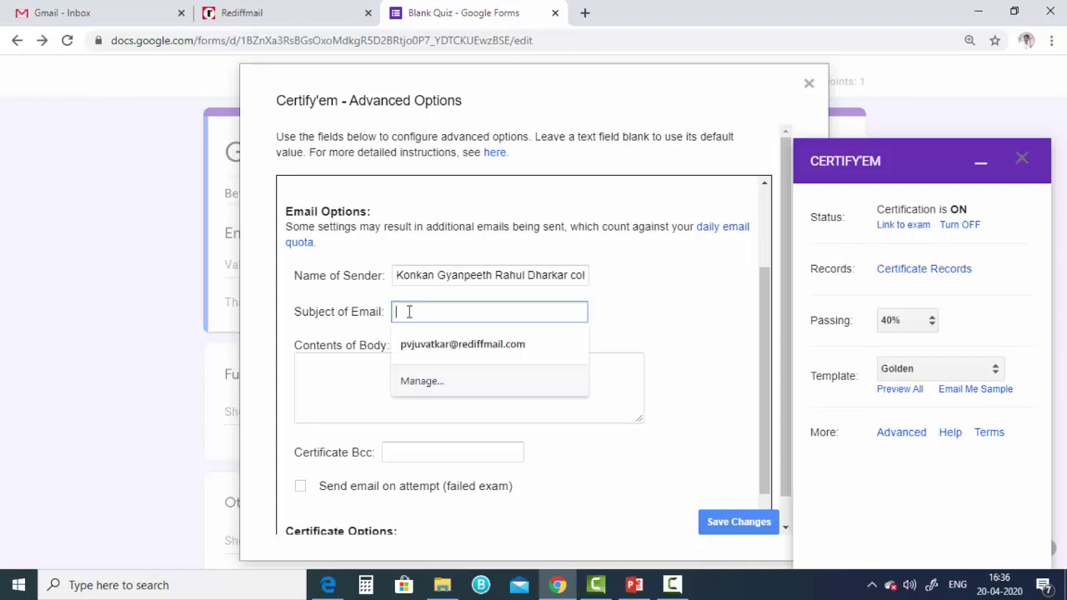
{"action": "type", "text": "Pa"}
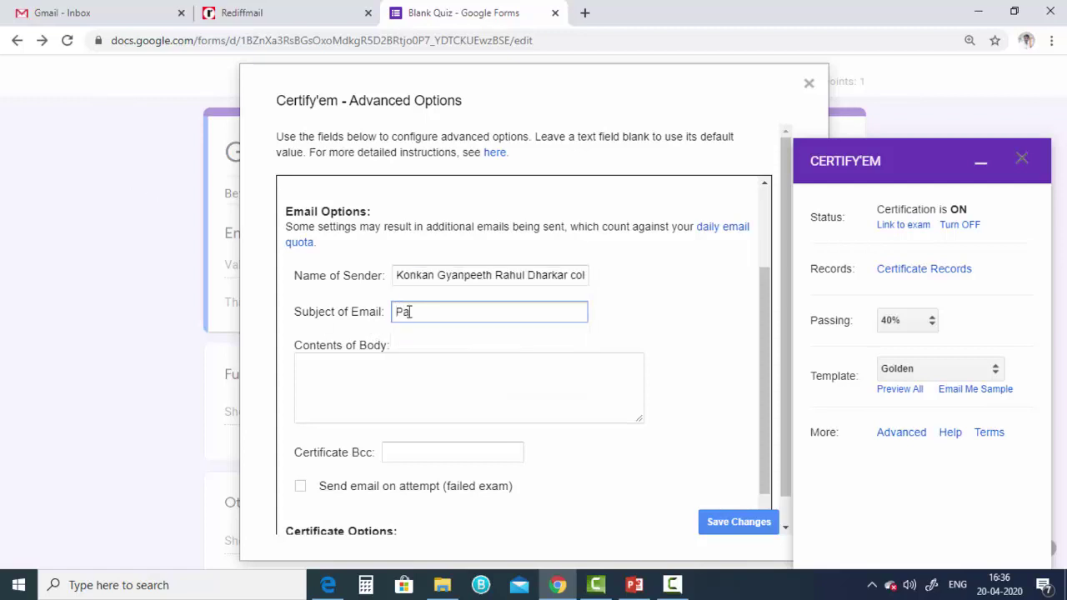
{"action": "type", "text": "ssing Certificate"}
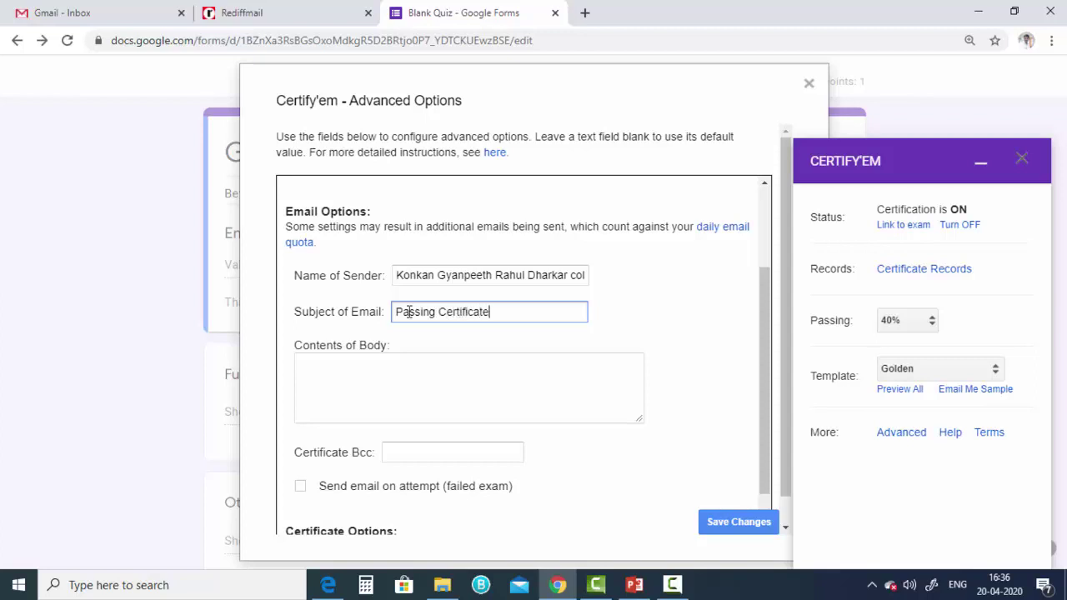
{"action": "left_click", "coordinate": [327, 371]}
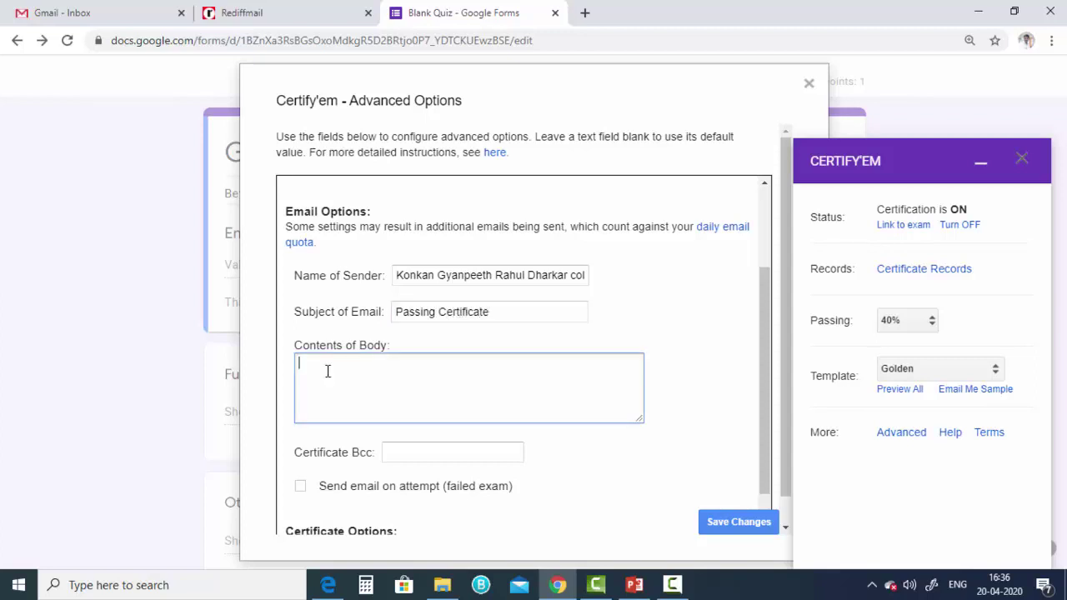
{"action": "type", "text": "Congrat"}
{"action": "type", "text": "ula"}
{"action": "type", "text": "tion"}
{"action": "type", "text": "s you "}
{"action": "type", "text": "succe"}
{"action": "type", "text": "ess"}
{"action": "type", "text": "fully c"}
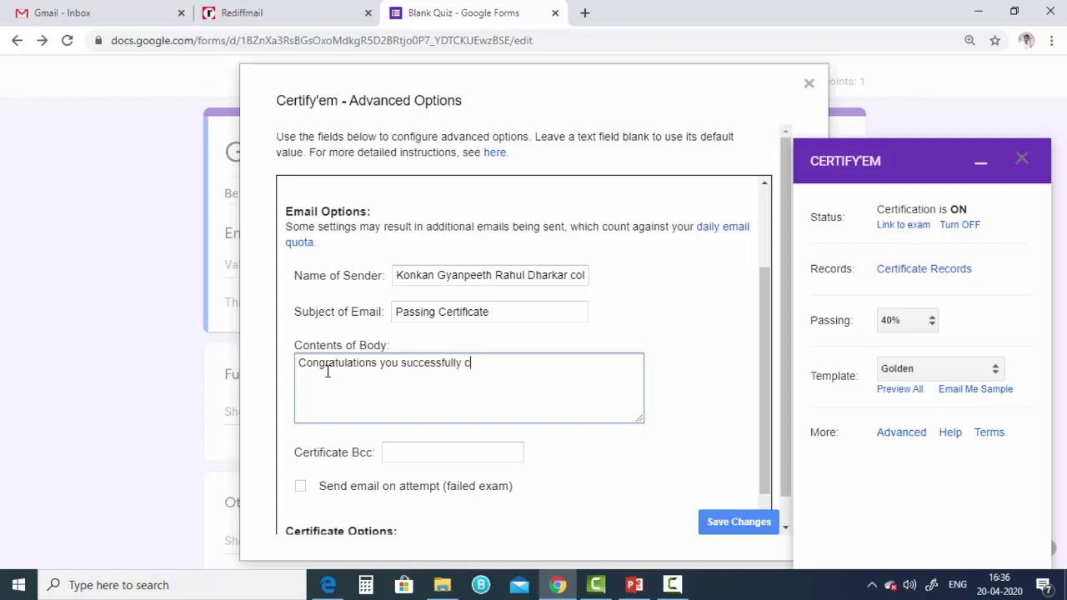
{"action": "type", "text": "ompleted exam GK"}
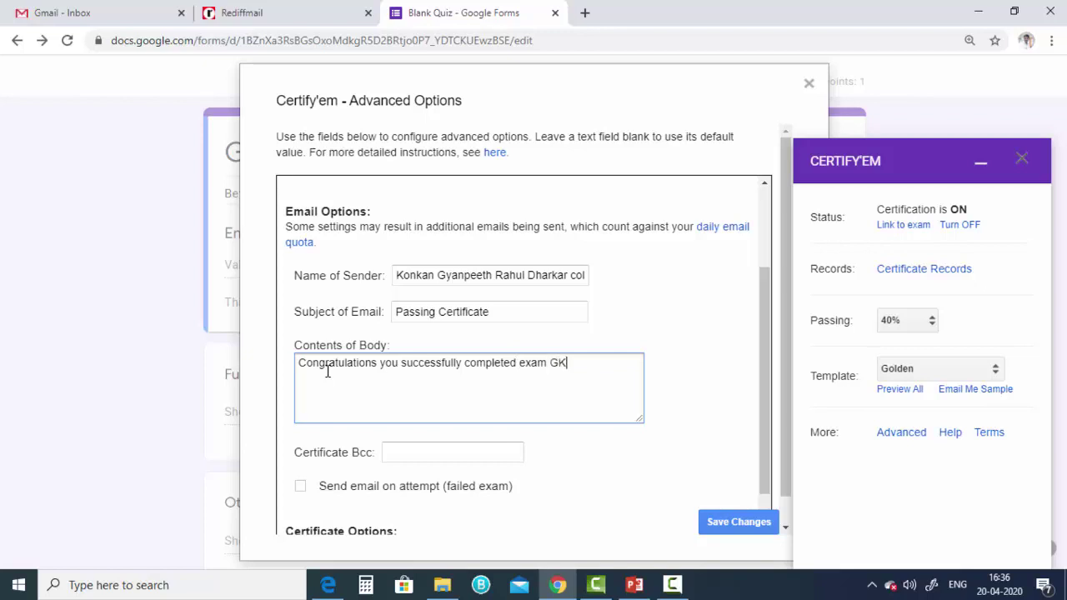
{"action": "type", "text": "T-2020"}
{"action": "type", "text": "Thanks and"}
{"action": "type", "text": " reg"}
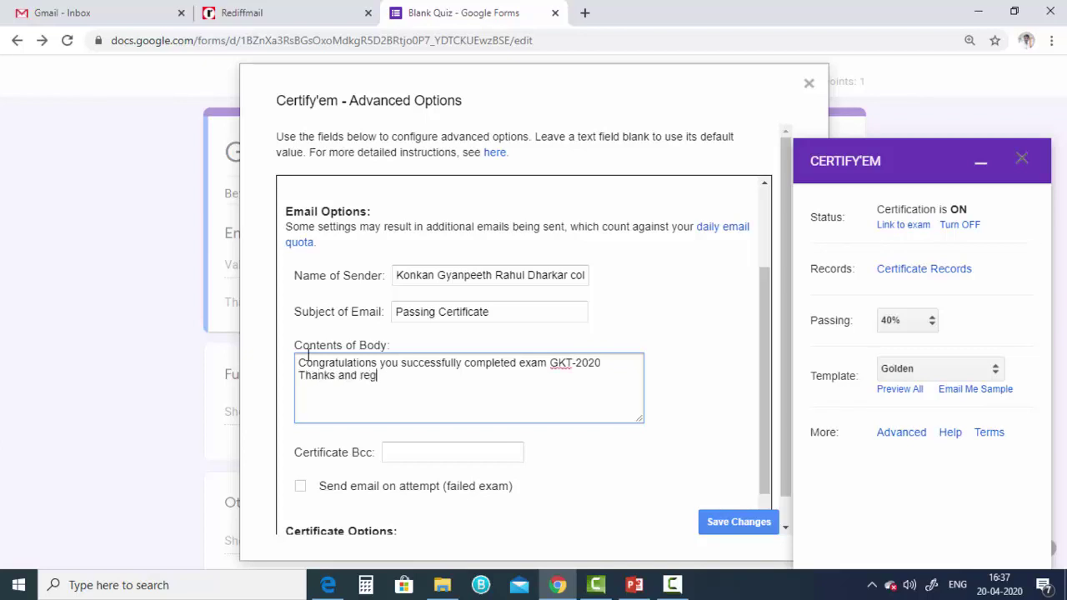
{"action": "type", "text": "rda"}
{"action": "key", "text": "BackSpace"}
{"action": "key", "text": "BackSpace"}
{"action": "key", "text": "BackSpace"}
{"action": "type", "text": "a"}
{"action": "type", "text": "rde"}
{"action": "type", "text": "s"}
{"action": "scroll", "coordinate": [526, 434], "scroll_direction": "down", "scroll_amount": 1}
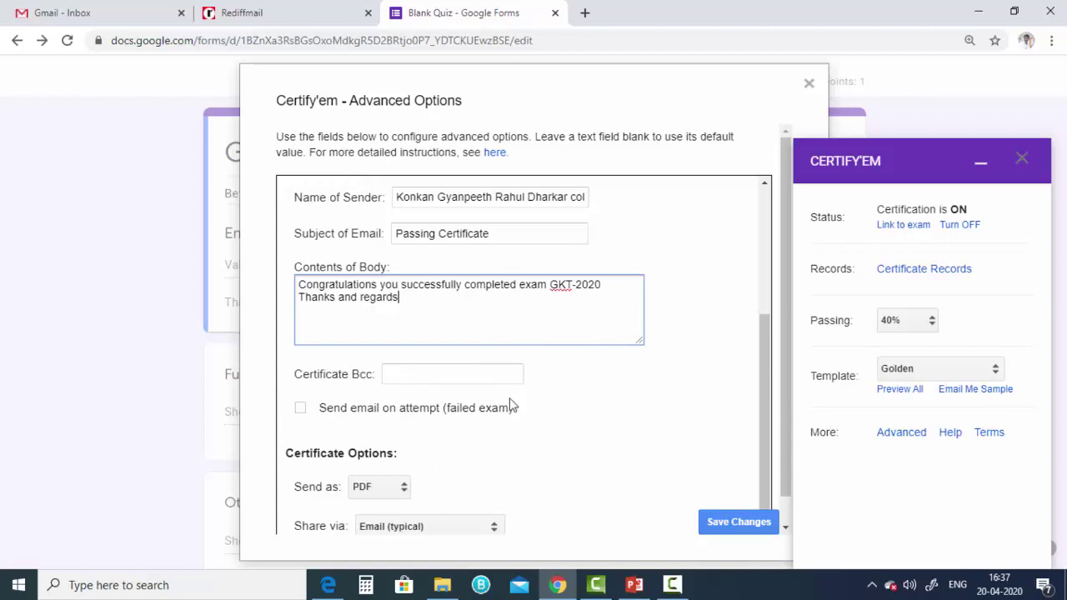
- Keep certificates as PDF delivered by email and save Certify'em's advanced options
{"action": "left_click", "coordinate": [481, 377]}
{"action": "left_click", "coordinate": [621, 382]}
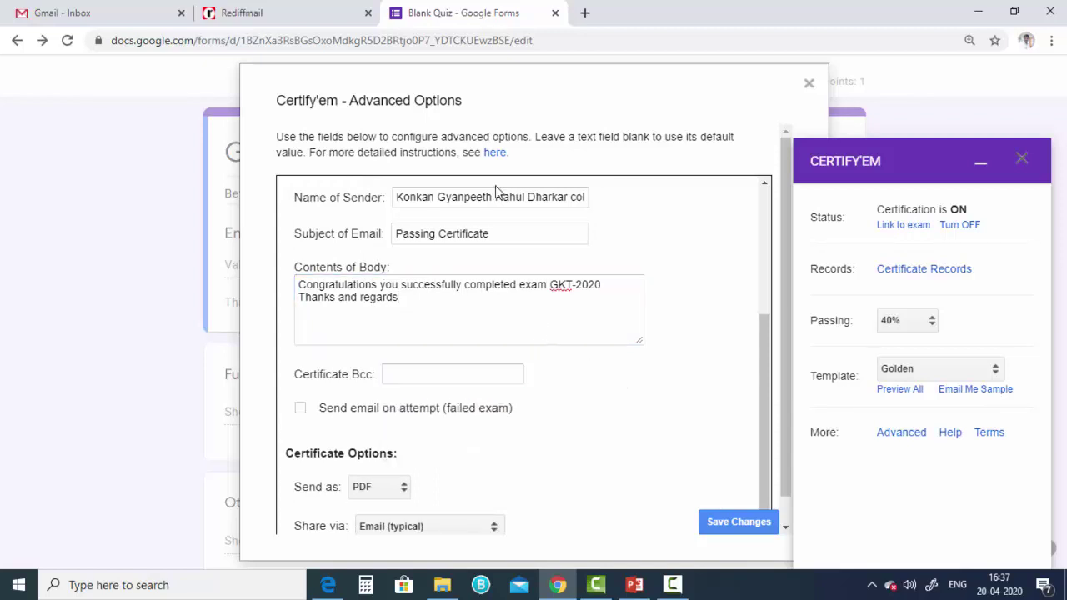
{"action": "scroll", "coordinate": [480, 420], "scroll_direction": "down", "scroll_amount": 1}
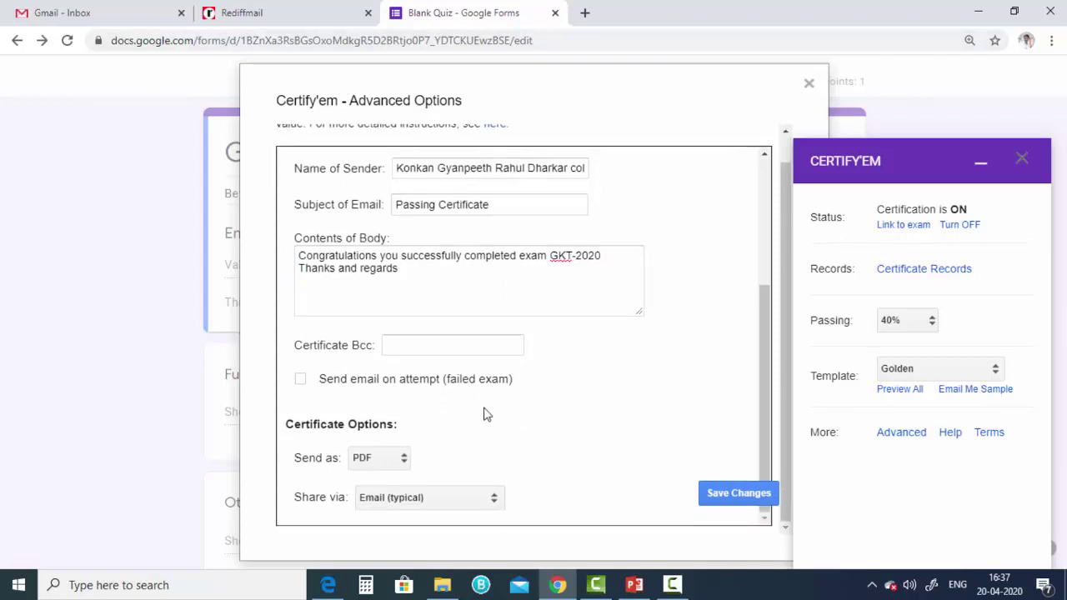
{"action": "left_click", "coordinate": [382, 461]}
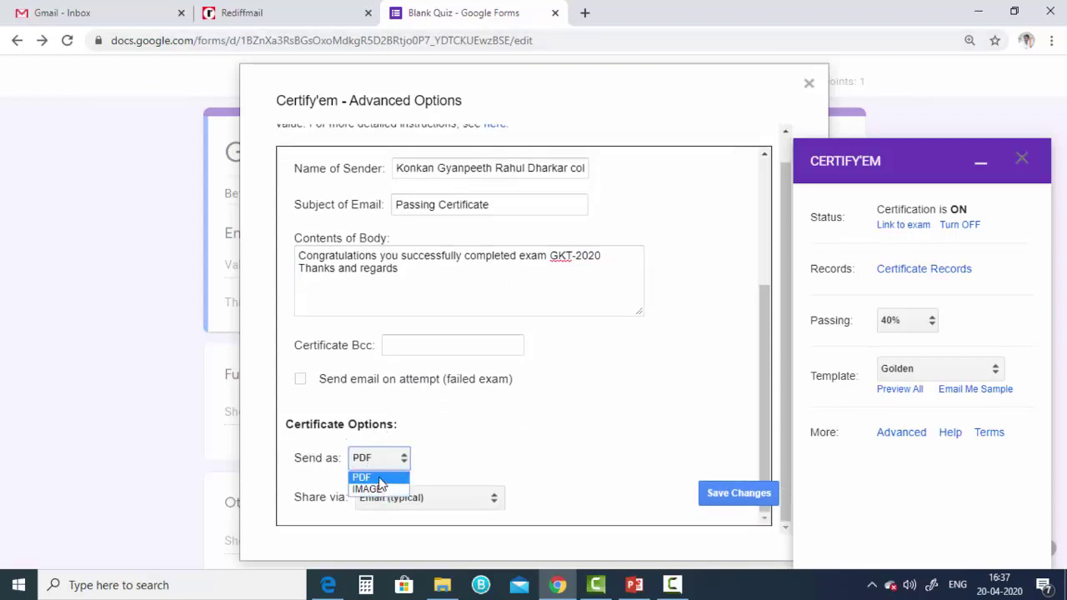
{"action": "left_click", "coordinate": [379, 477]}
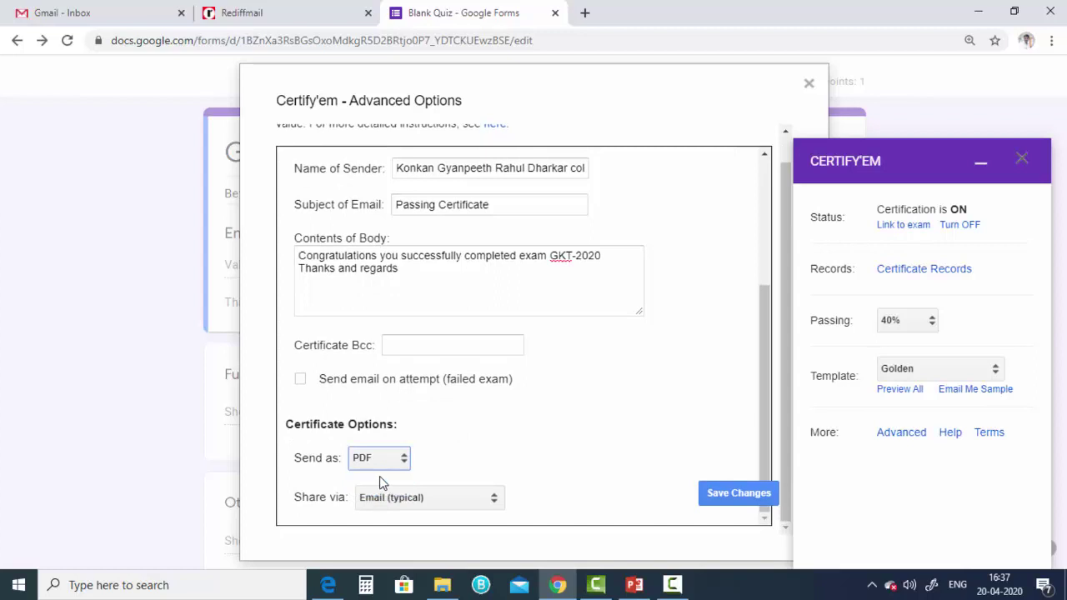
{"action": "left_click", "coordinate": [428, 499]}
{"action": "left_click", "coordinate": [435, 516]}
{"action": "left_click", "coordinate": [745, 500]}
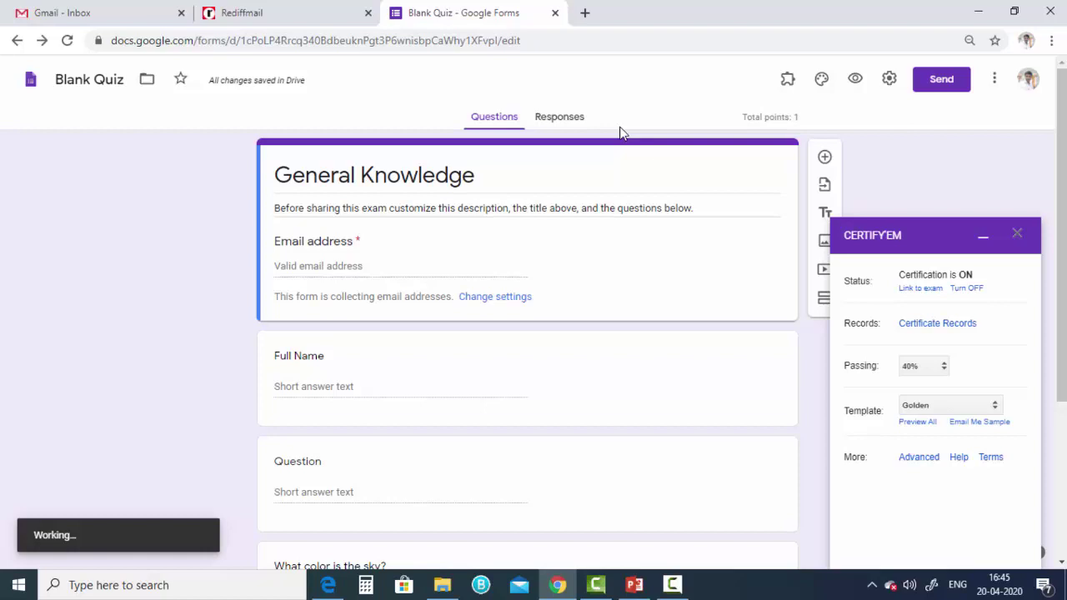
- Copy the quiz's shortened forms.gle share link and switch to the Gmail inbox
{"action": "left_click", "coordinate": [943, 87]}
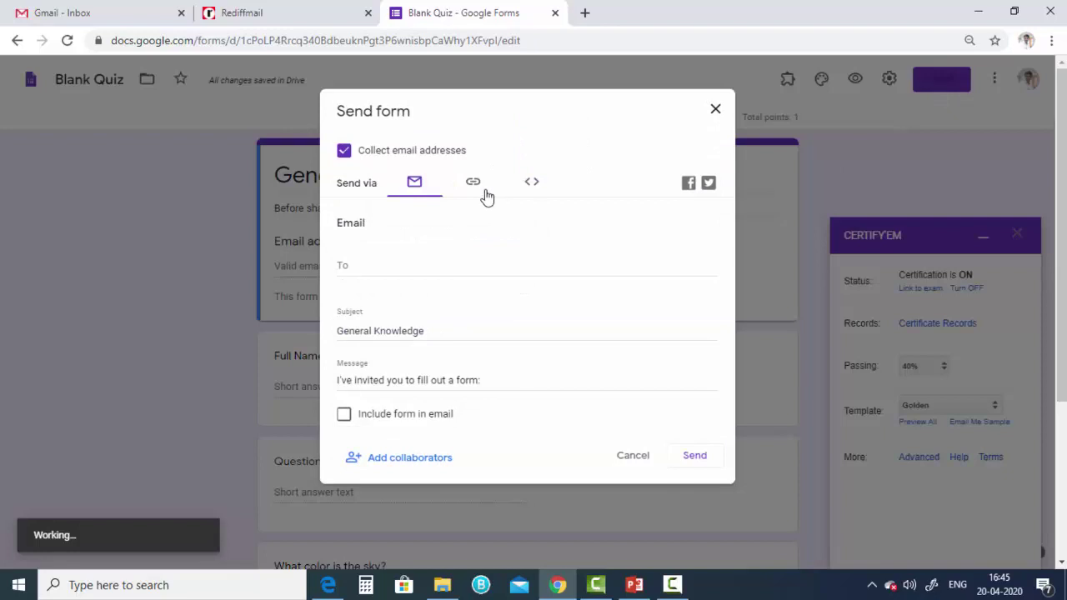
{"action": "left_click", "coordinate": [486, 195]}
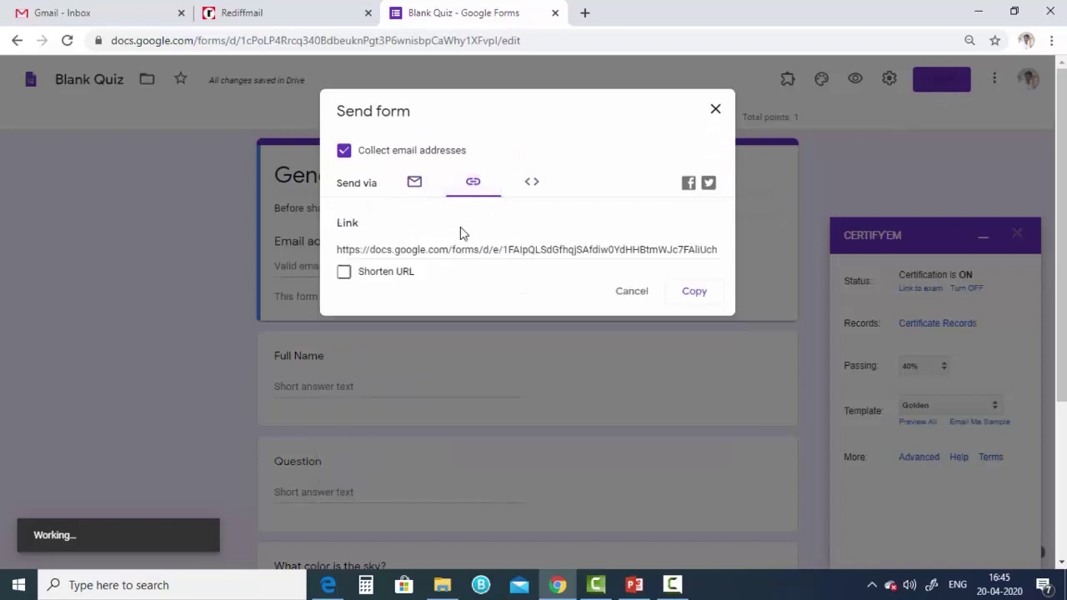
{"action": "left_click", "coordinate": [347, 275]}
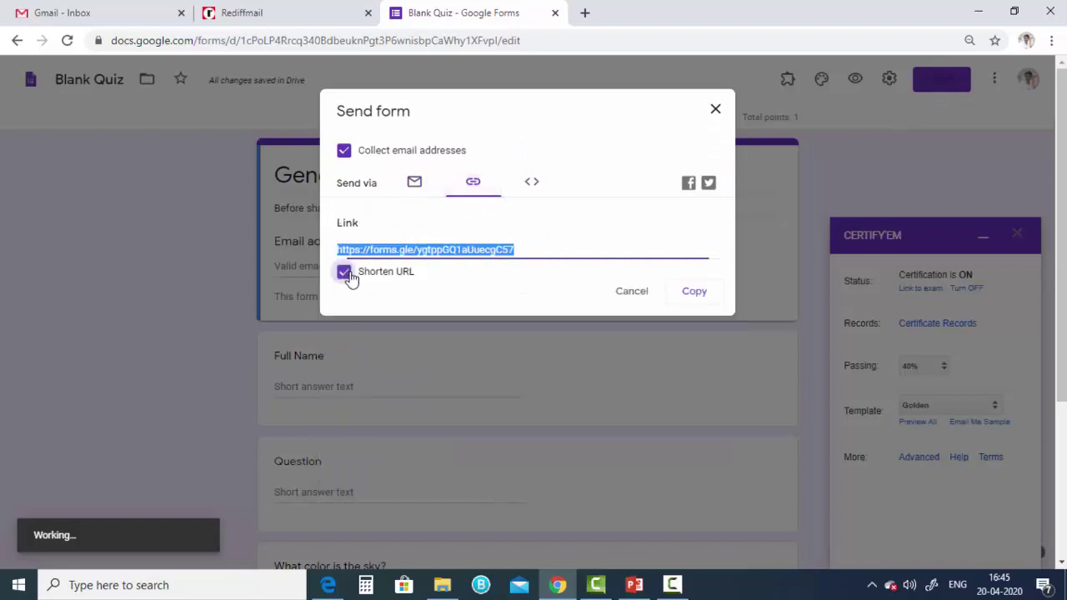
{"action": "left_click", "coordinate": [687, 298]}
{"action": "left_click", "coordinate": [91, 20]}
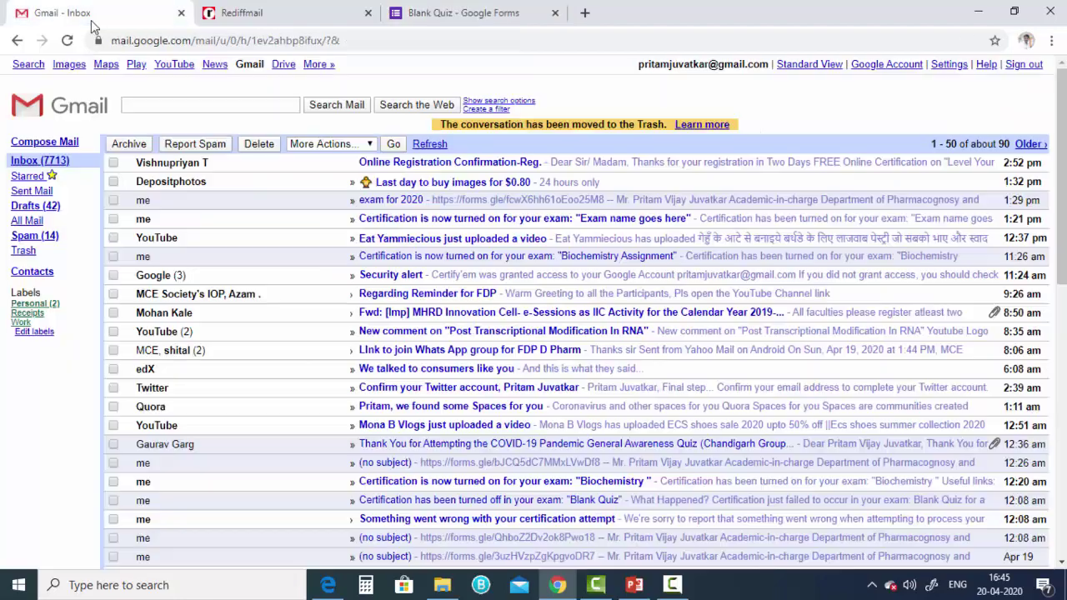
- Compose a new email with the pasted quiz link, addressed to your own contact
{"action": "left_click", "coordinate": [60, 147]}
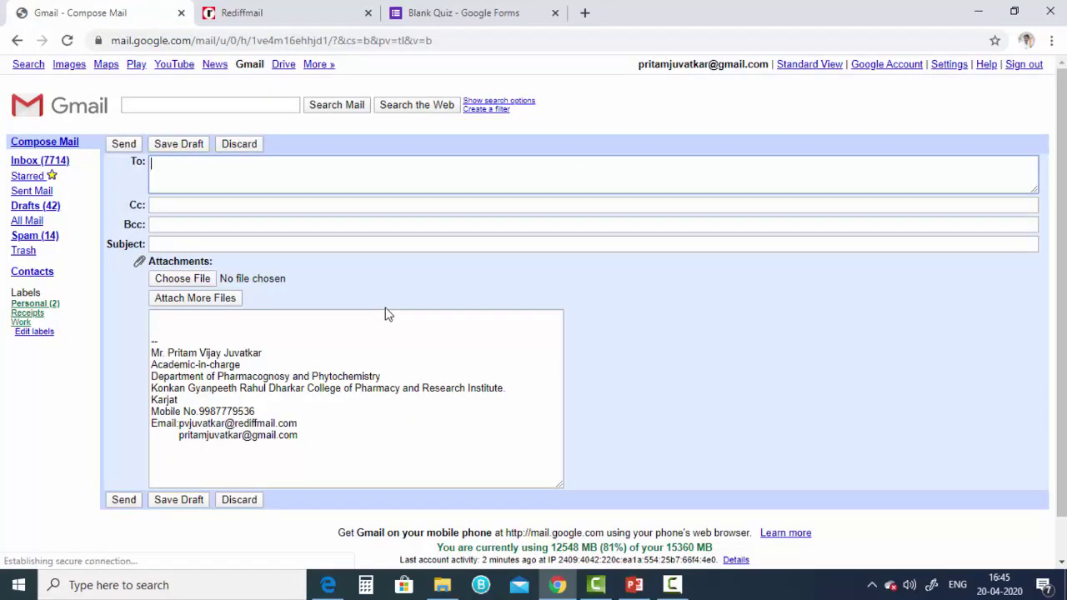
{"action": "left_click", "coordinate": [218, 328]}
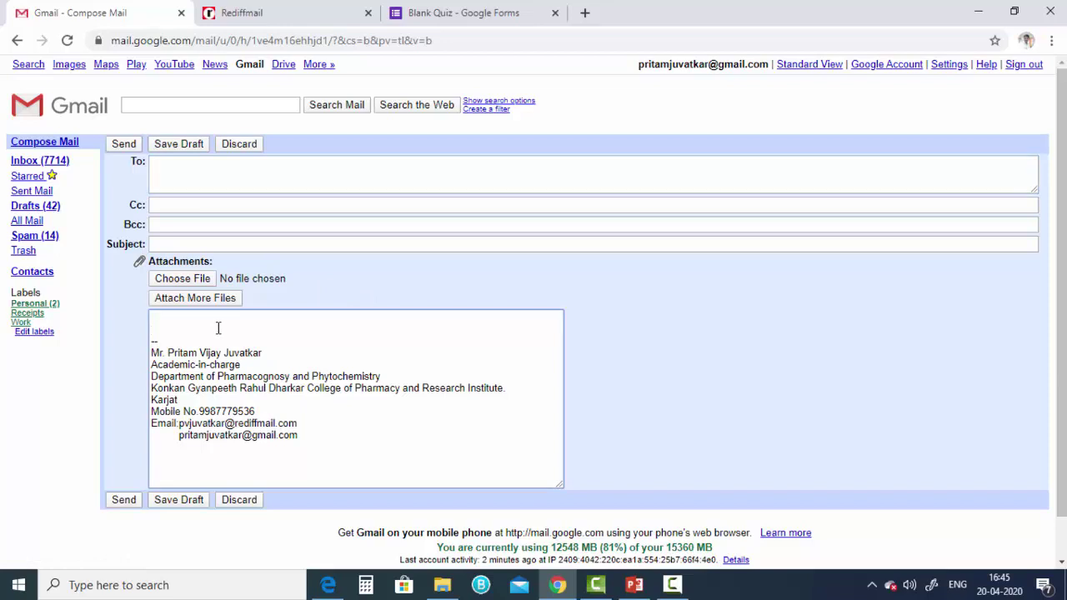
{"action": "key", "text": "ctrl+v"}
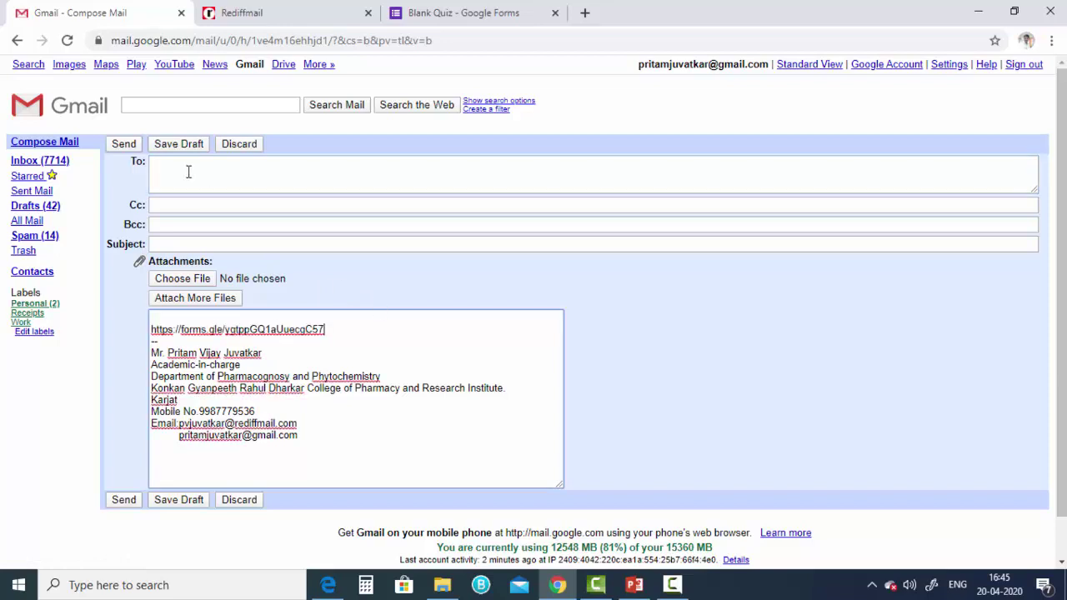
{"action": "left_click", "coordinate": [189, 172]}
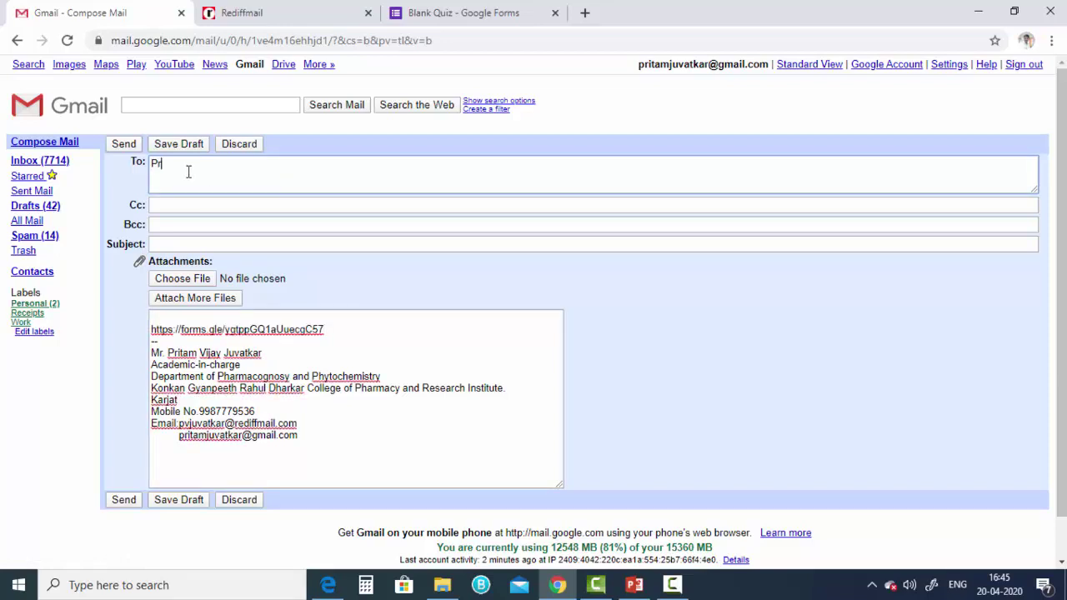
{"action": "type", "text": "Pritam"}
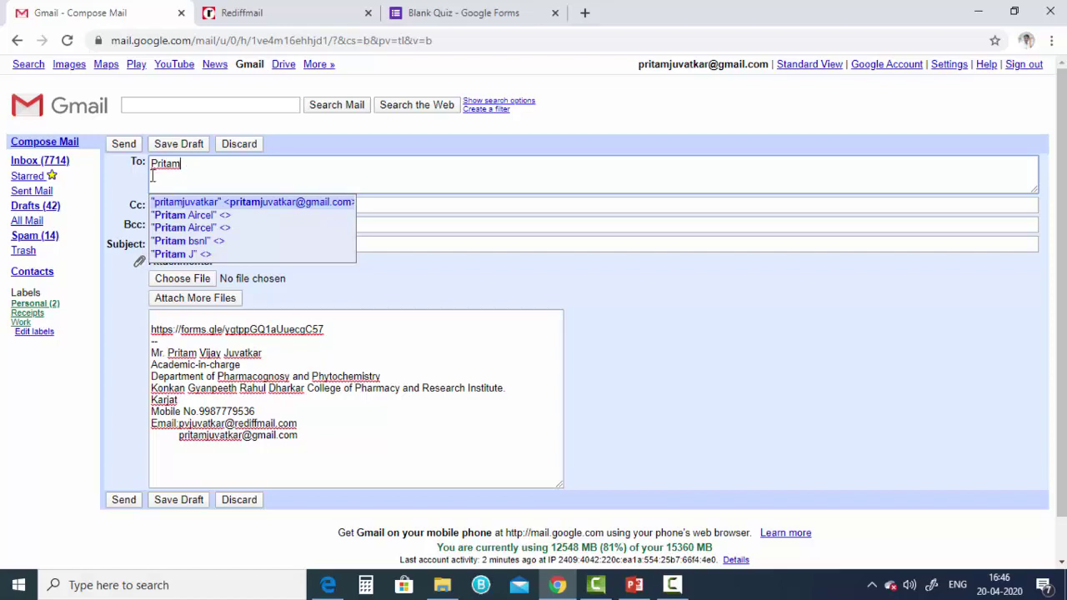
{"action": "left_click", "coordinate": [167, 205]}
- Send it with subject GKT 2020, then open the received email's quiz link
{"action": "left_click", "coordinate": [201, 244]}
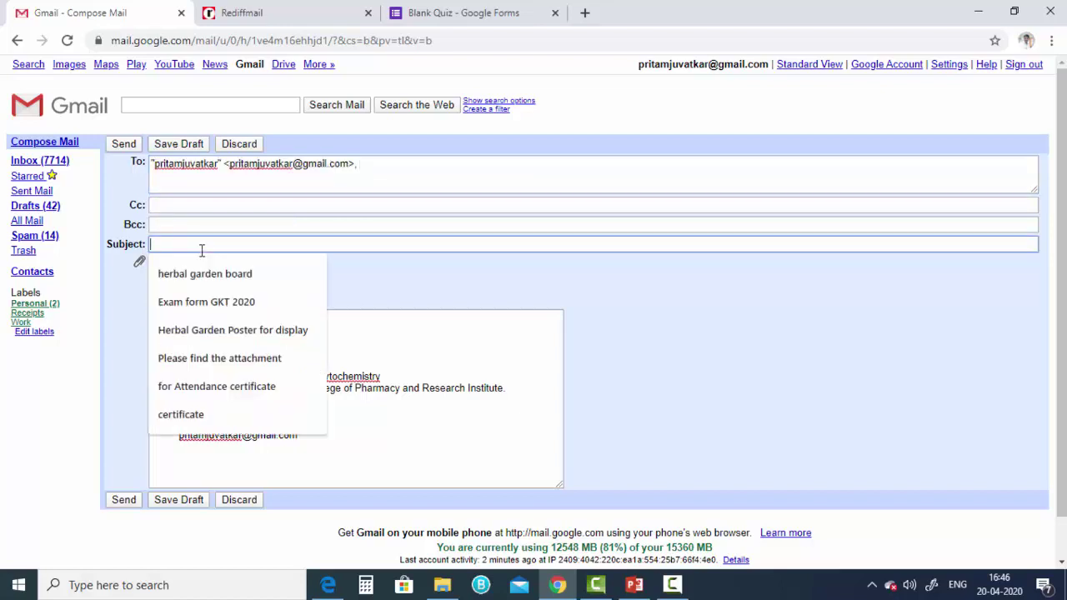
{"action": "type", "text": "GKT"}
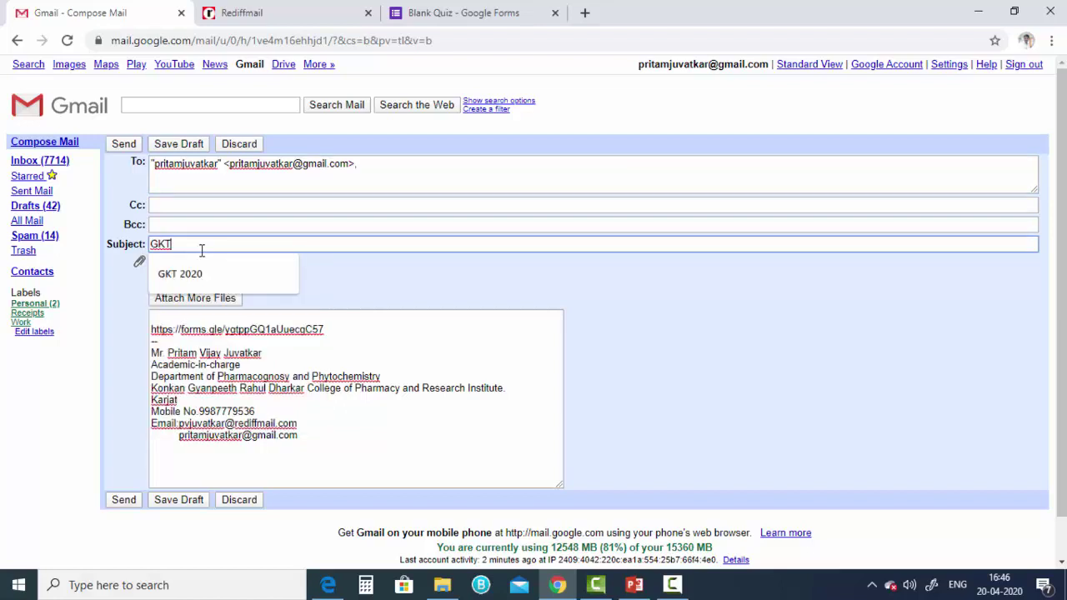
{"action": "key", "text": "Down"}
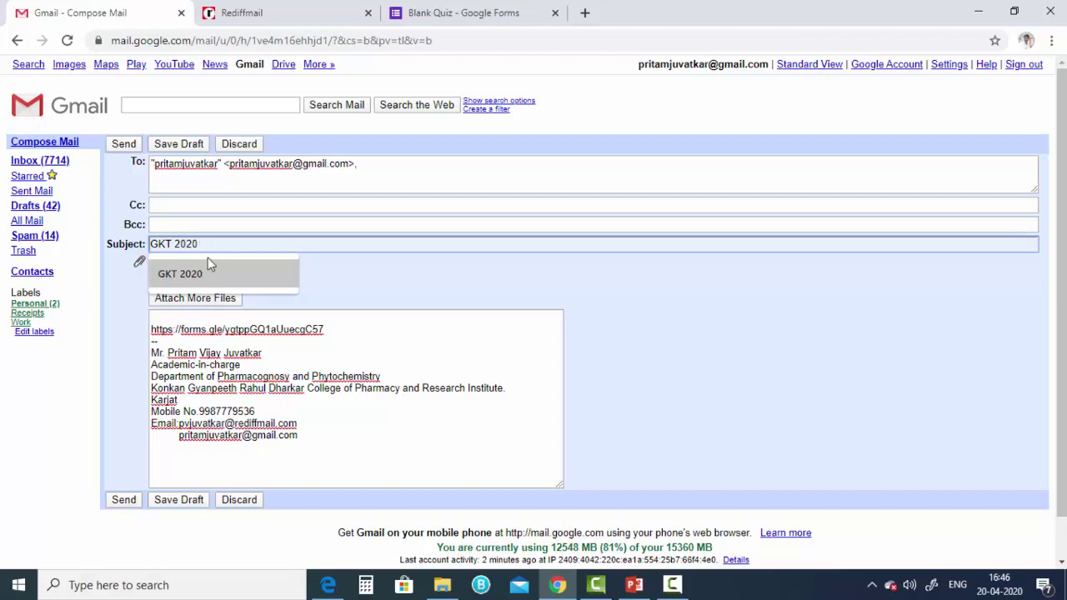
{"action": "left_click", "coordinate": [239, 272]}
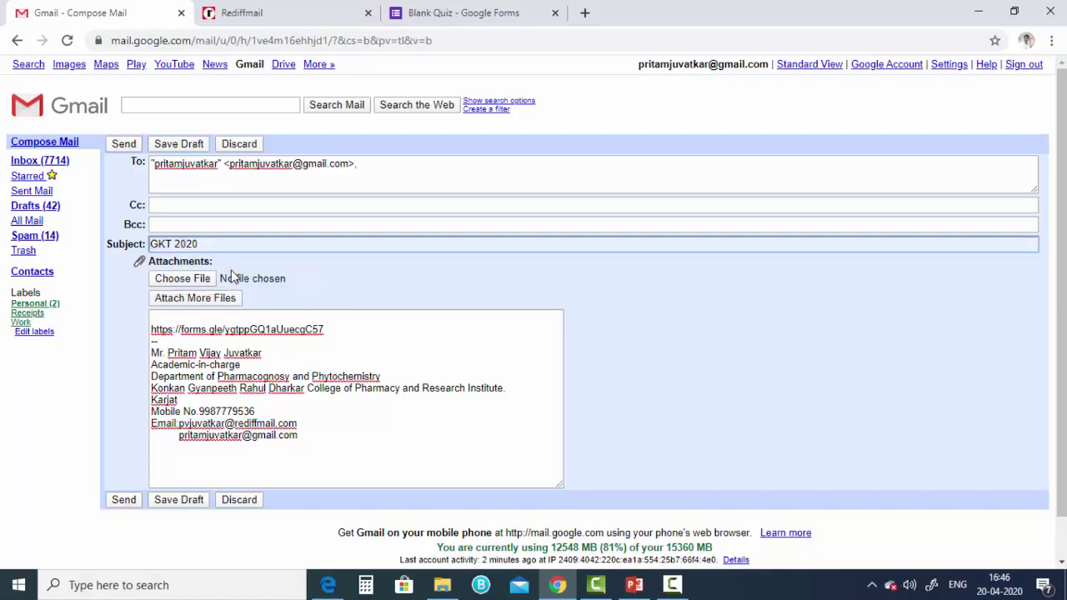
{"action": "left_click", "coordinate": [124, 147]}
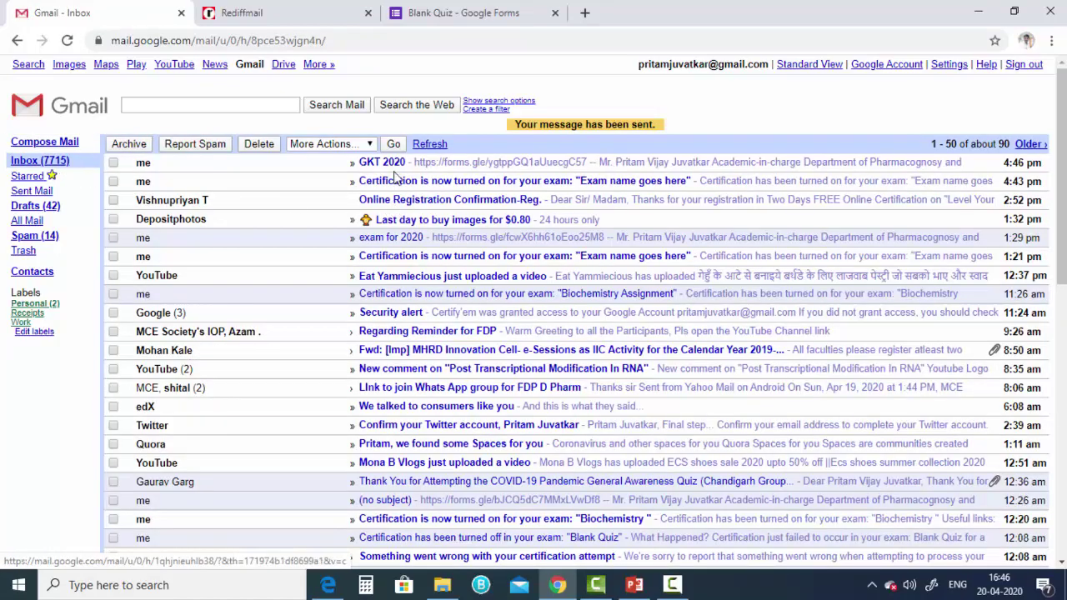
{"action": "left_click", "coordinate": [396, 165]}
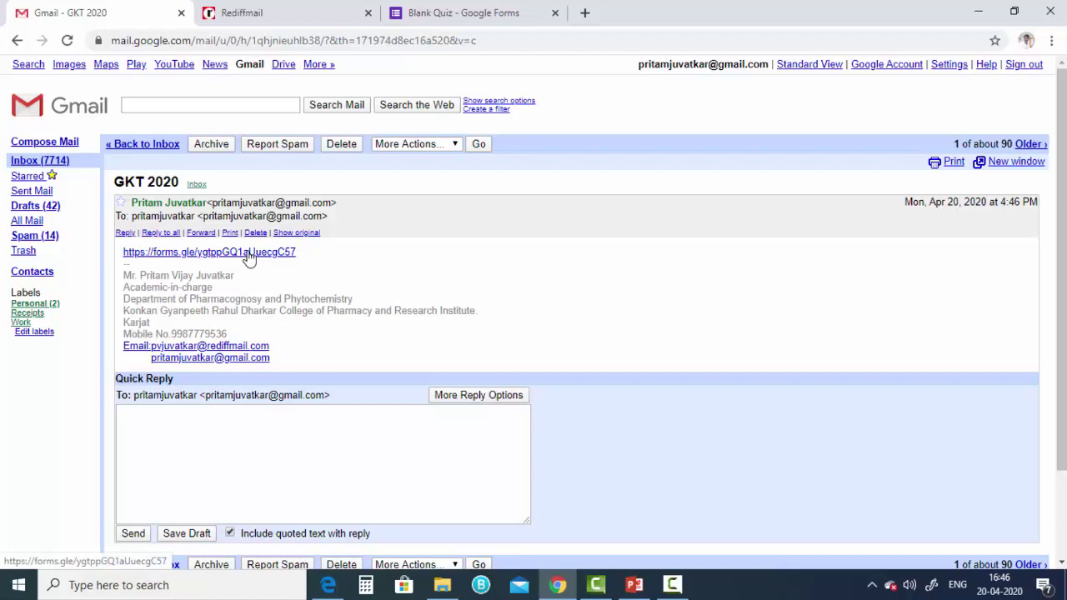
{"action": "left_click", "coordinate": [248, 252]}
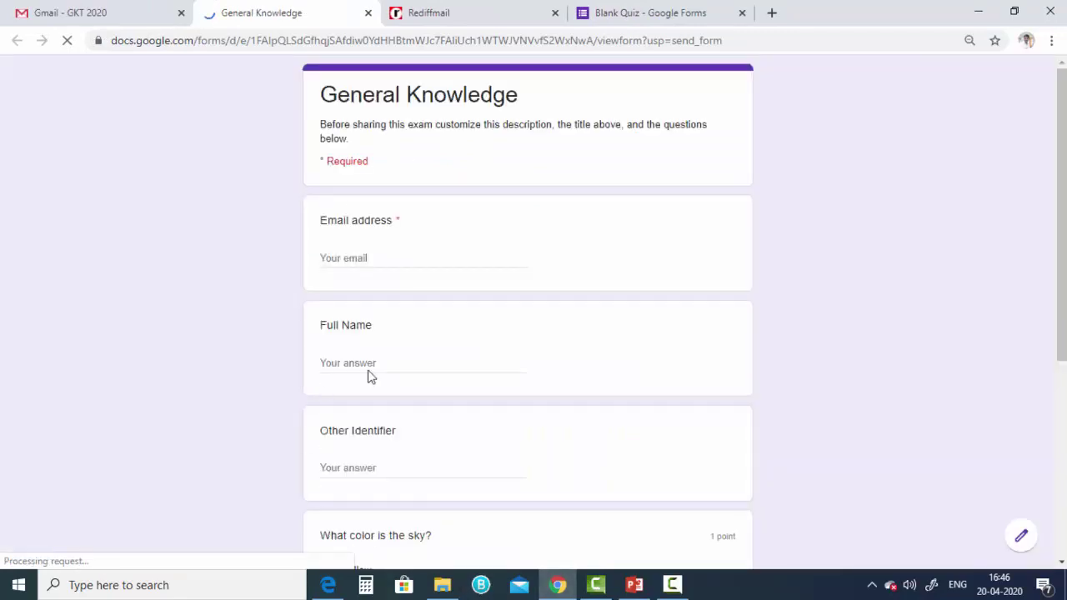
- Fill in the respondent's email address and full name on the quiz form
{"action": "scroll", "coordinate": [554, 398], "scroll_direction": "down", "scroll_amount": 3}
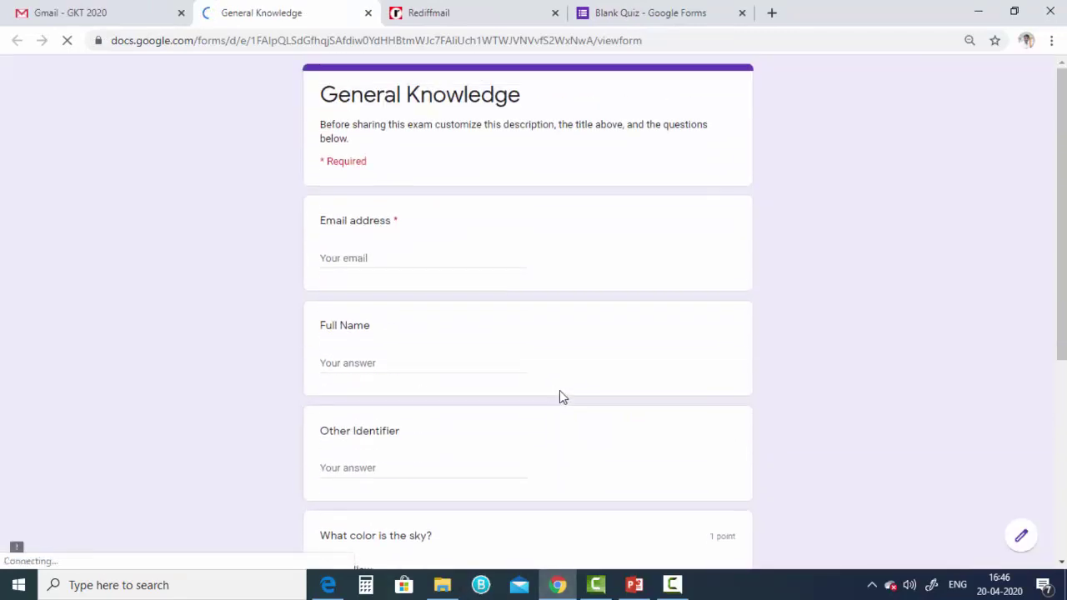
{"action": "left_click", "coordinate": [363, 262]}
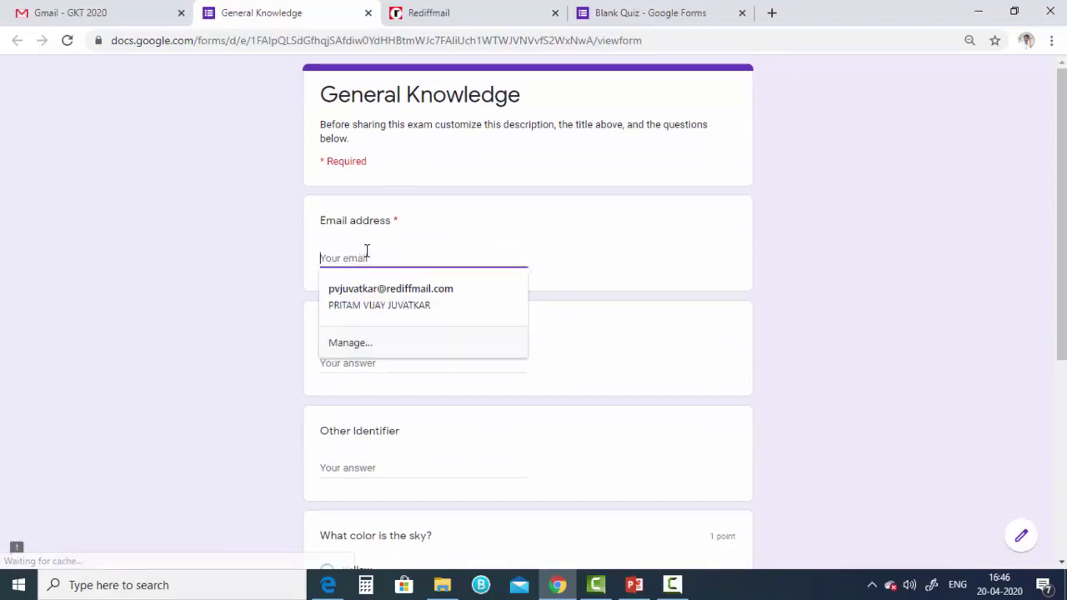
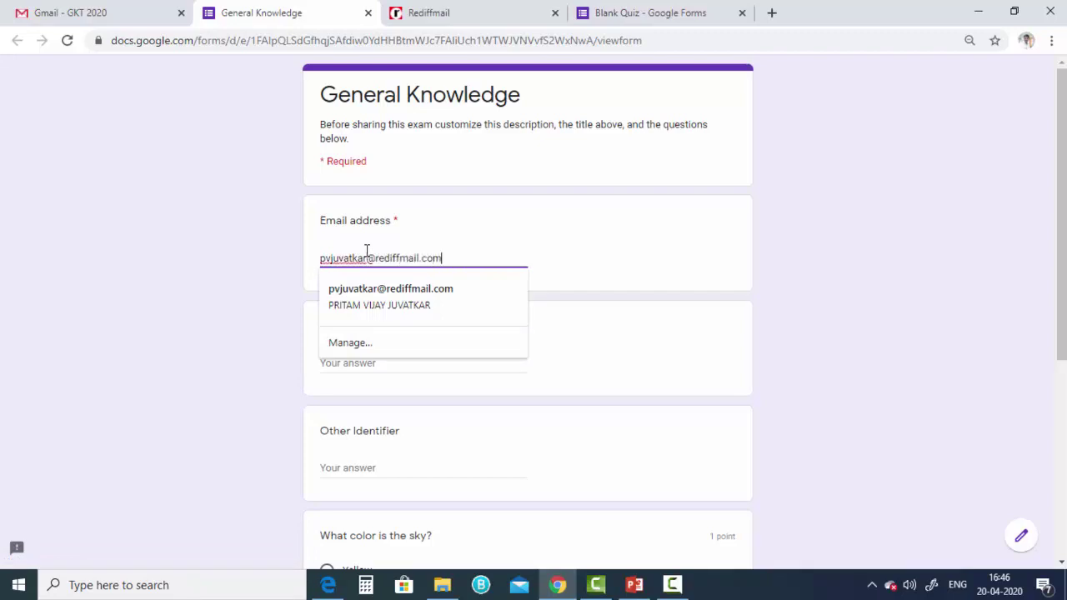
{"action": "left_click", "coordinate": [638, 276]}
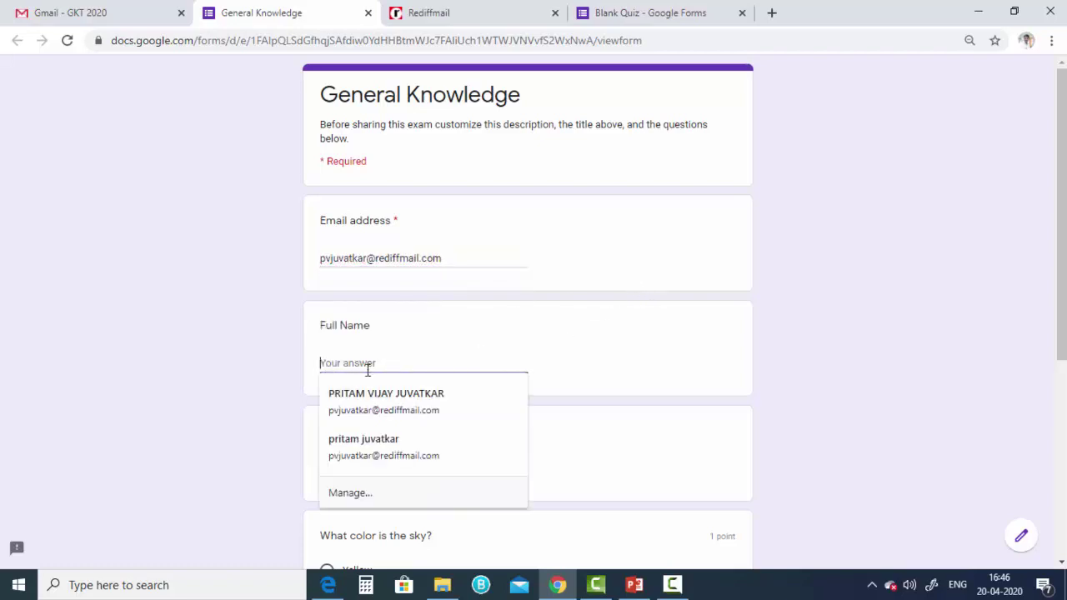
{"action": "left_click", "coordinate": [373, 390]}
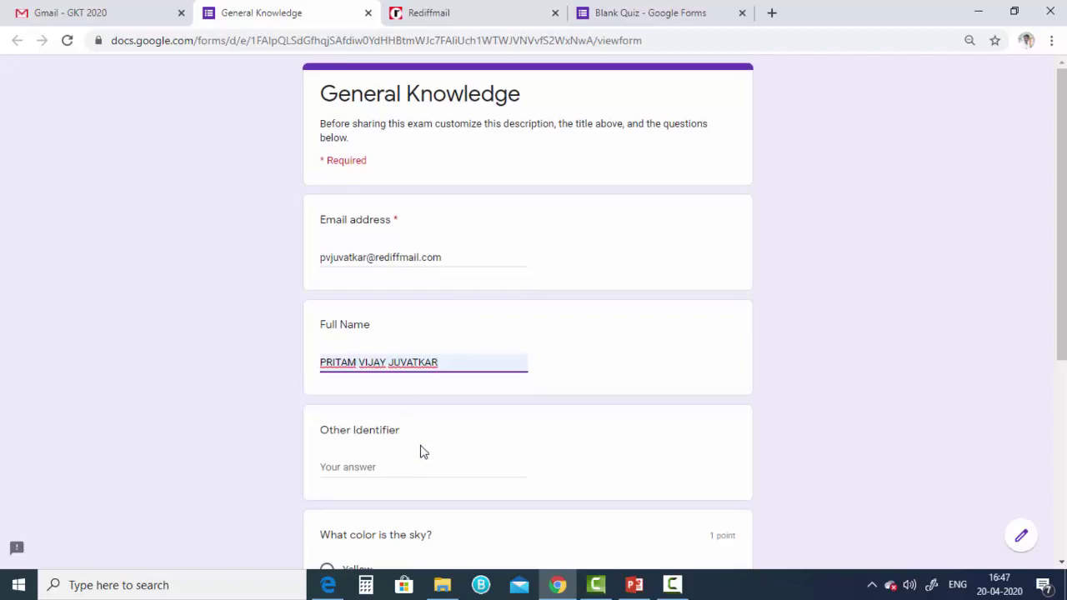
- Answer the sky question with Blue, submit the quiz, and return to the Blank Quiz editor
{"action": "scroll", "coordinate": [422, 447], "scroll_direction": "down", "scroll_amount": 2}
{"action": "scroll", "coordinate": [408, 428], "scroll_direction": "down", "scroll_amount": 2}
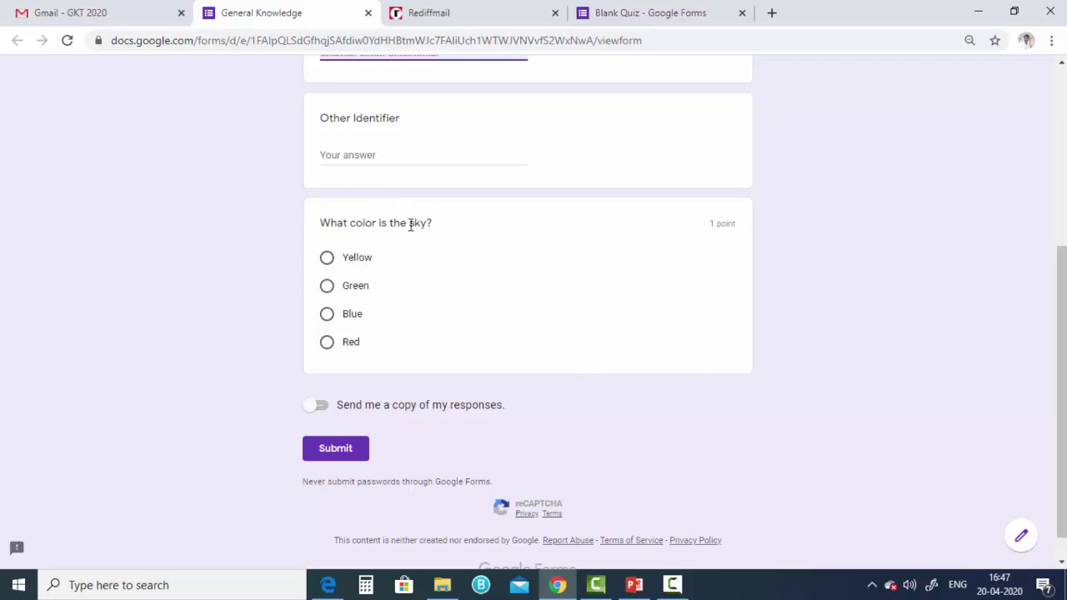
{"action": "left_click", "coordinate": [327, 316]}
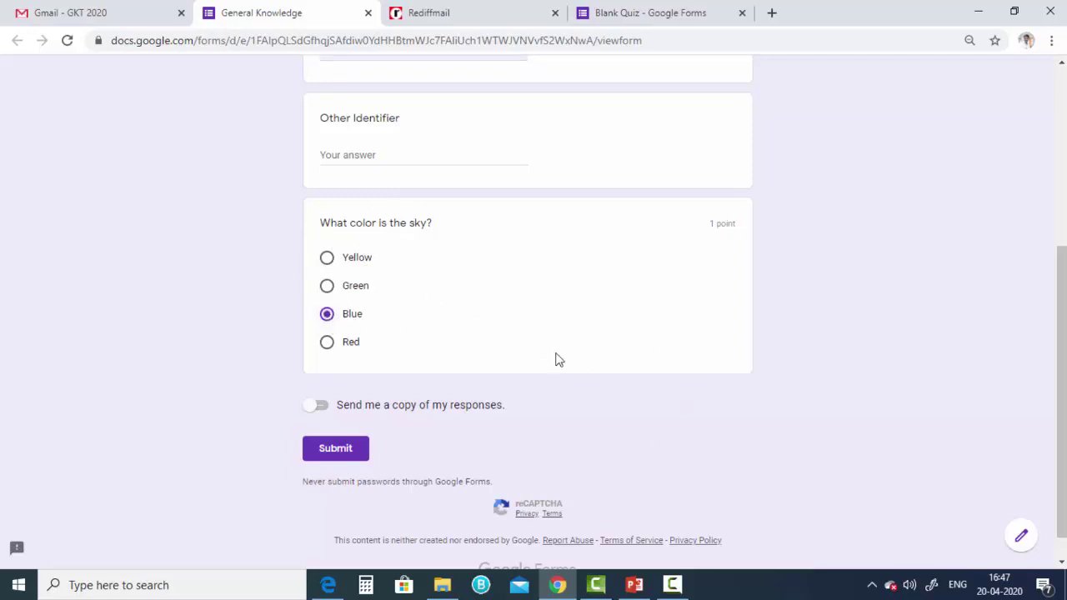
{"action": "left_click", "coordinate": [337, 455]}
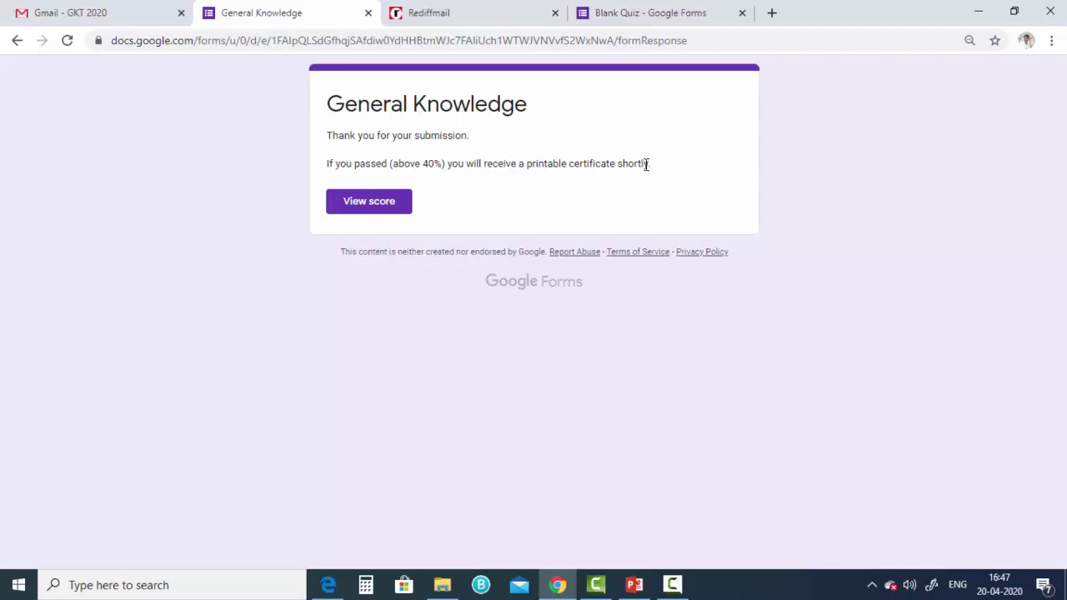
{"action": "left_click", "coordinate": [650, 24]}
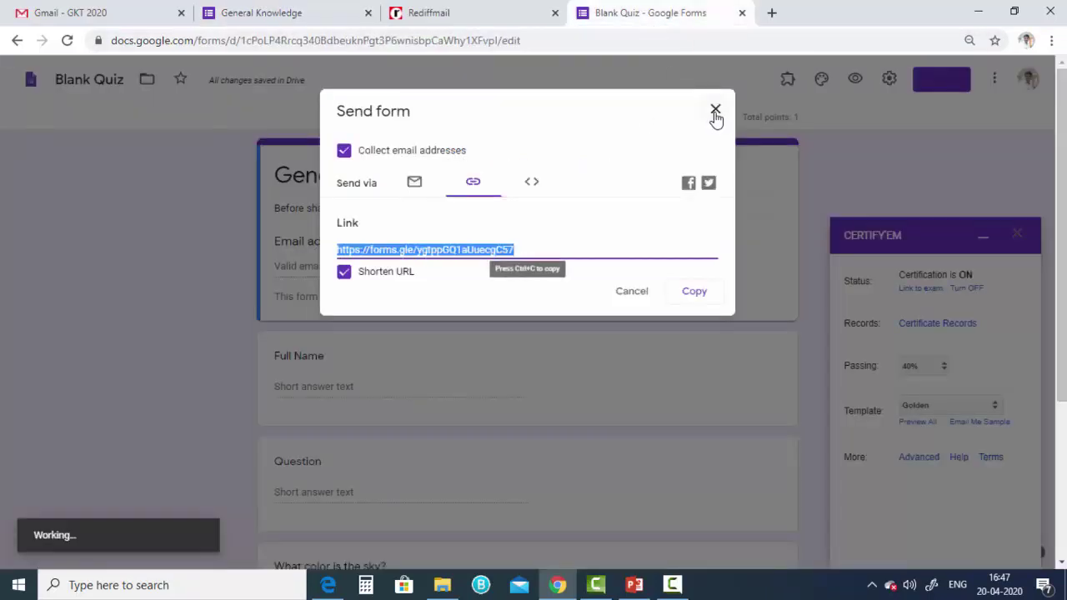
- Review the Responses summary showing one response scoring 1 of 1, then switch to Rediffmail
{"action": "key", "text": "Escape"}
{"action": "left_click", "coordinate": [552, 119]}
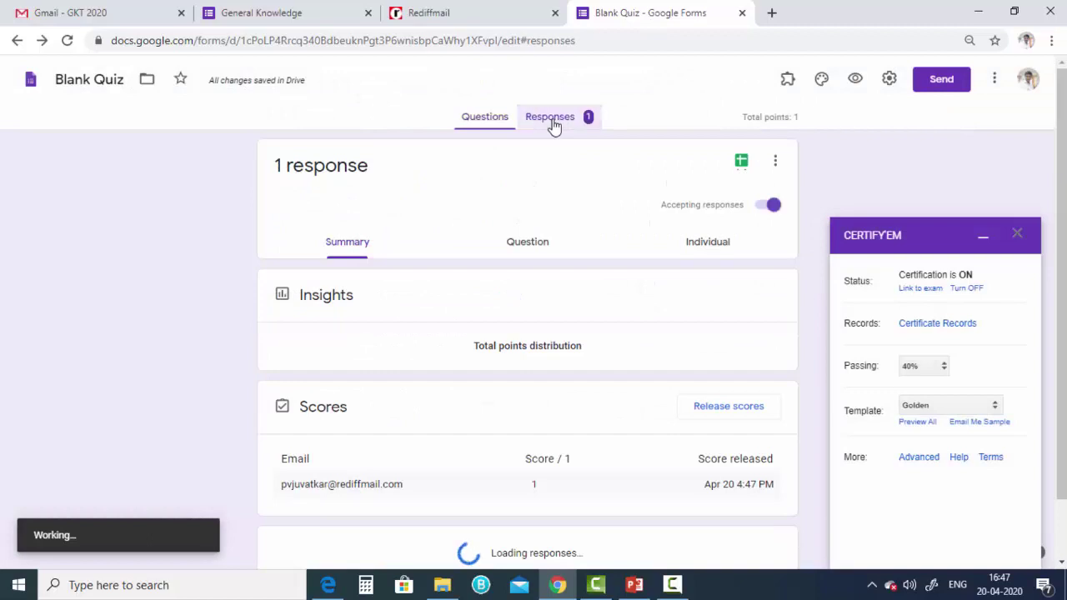
{"action": "scroll", "coordinate": [528, 502], "scroll_direction": "down", "scroll_amount": 1}
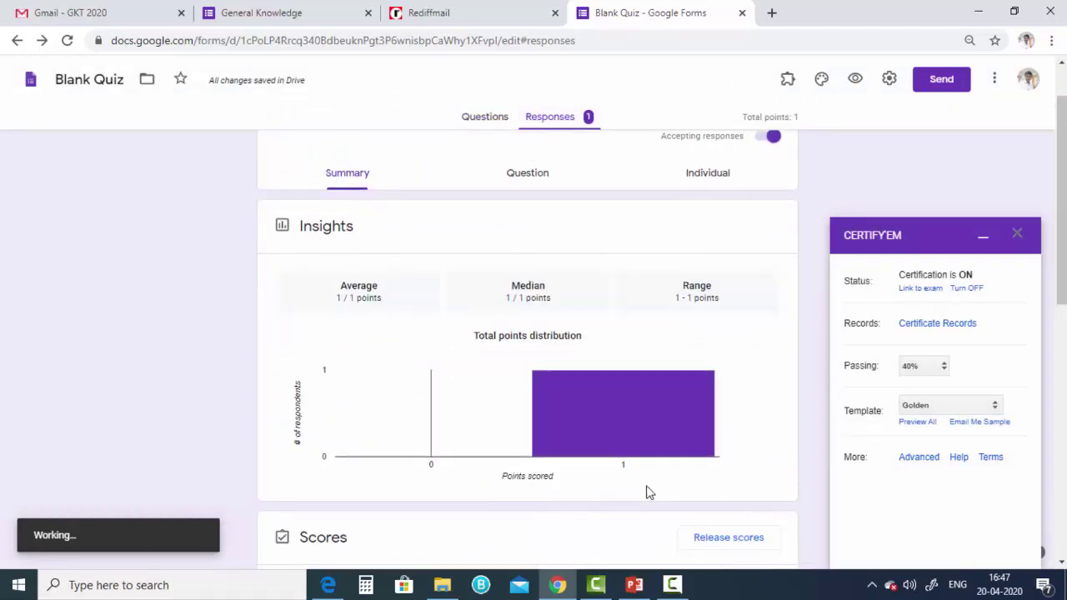
{"action": "scroll", "coordinate": [644, 490], "scroll_direction": "down", "scroll_amount": 3}
{"action": "scroll", "coordinate": [591, 465], "scroll_direction": "down", "scroll_amount": 2}
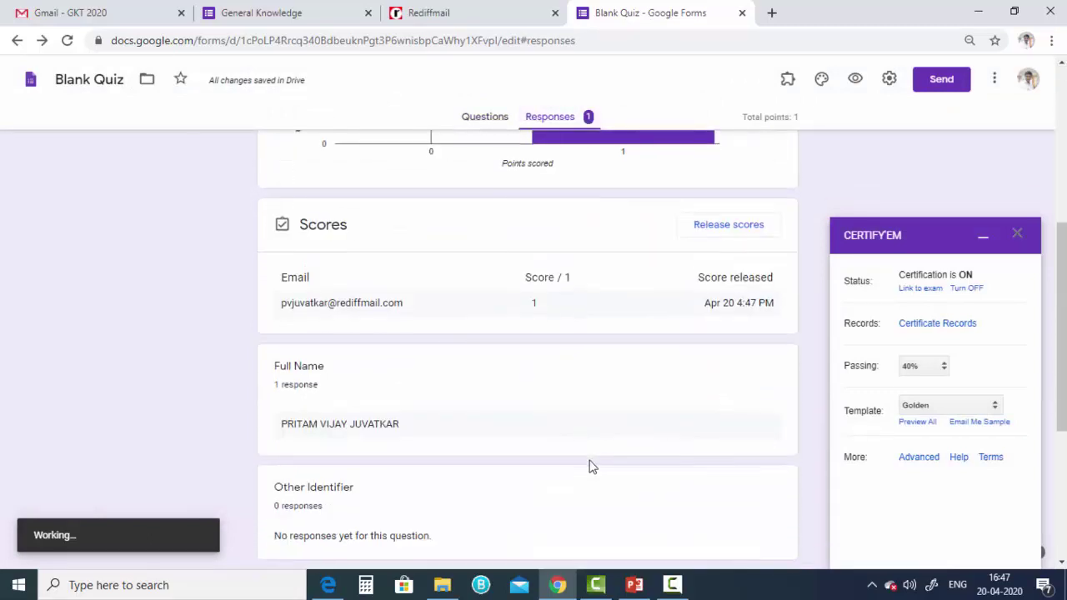
{"action": "scroll", "coordinate": [588, 467], "scroll_direction": "down", "scroll_amount": 2}
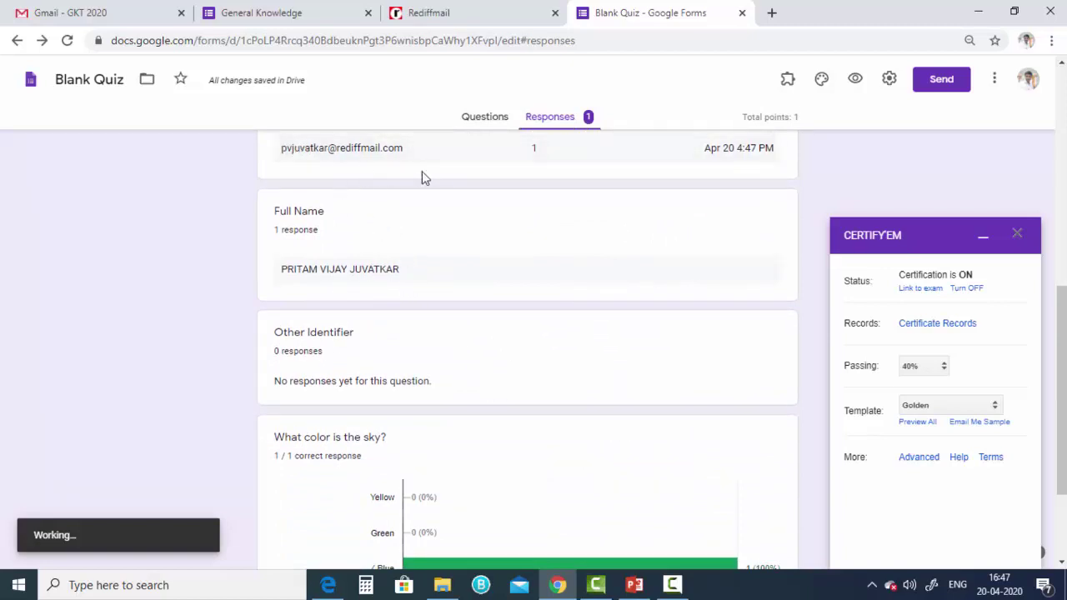
{"action": "scroll", "coordinate": [573, 443], "scroll_direction": "up", "scroll_amount": 2}
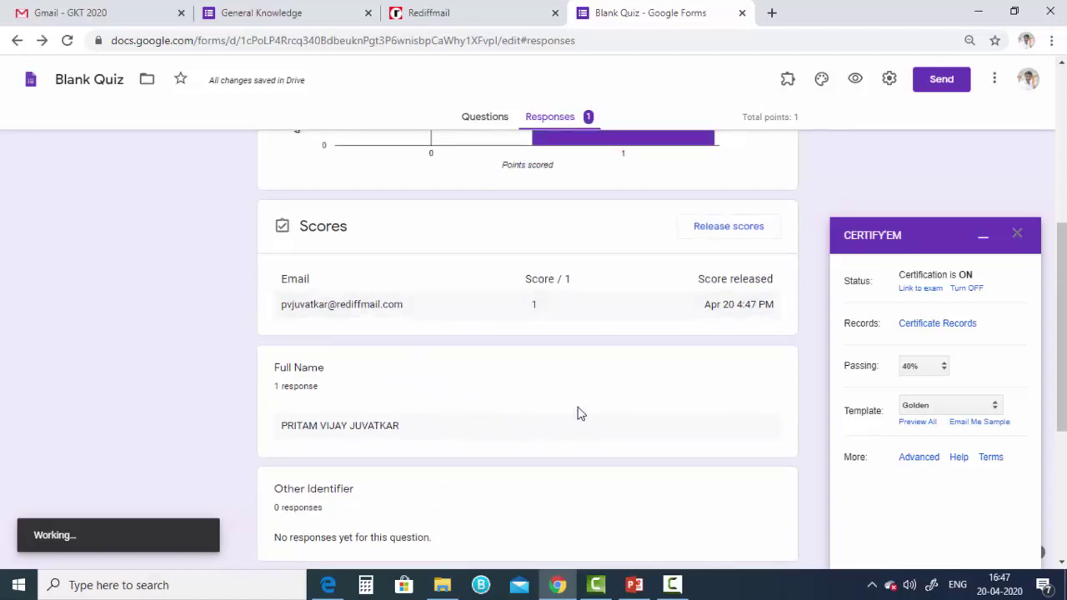
{"action": "left_click", "coordinate": [448, 17]}
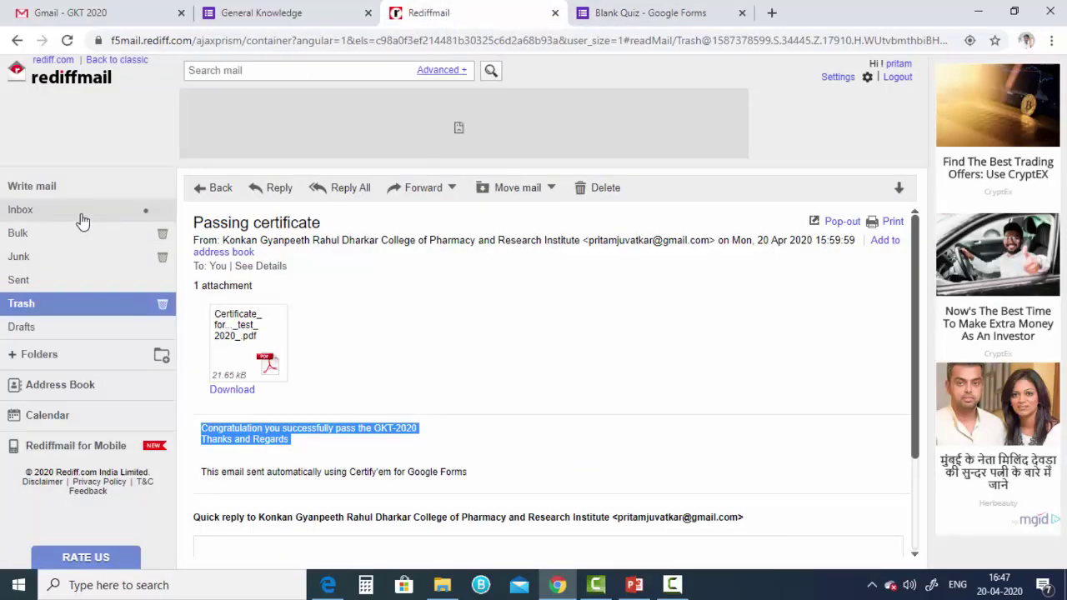
- Open the newest Passing Certificate email from the Rediffmail Inbox
{"action": "left_click", "coordinate": [80, 212]}
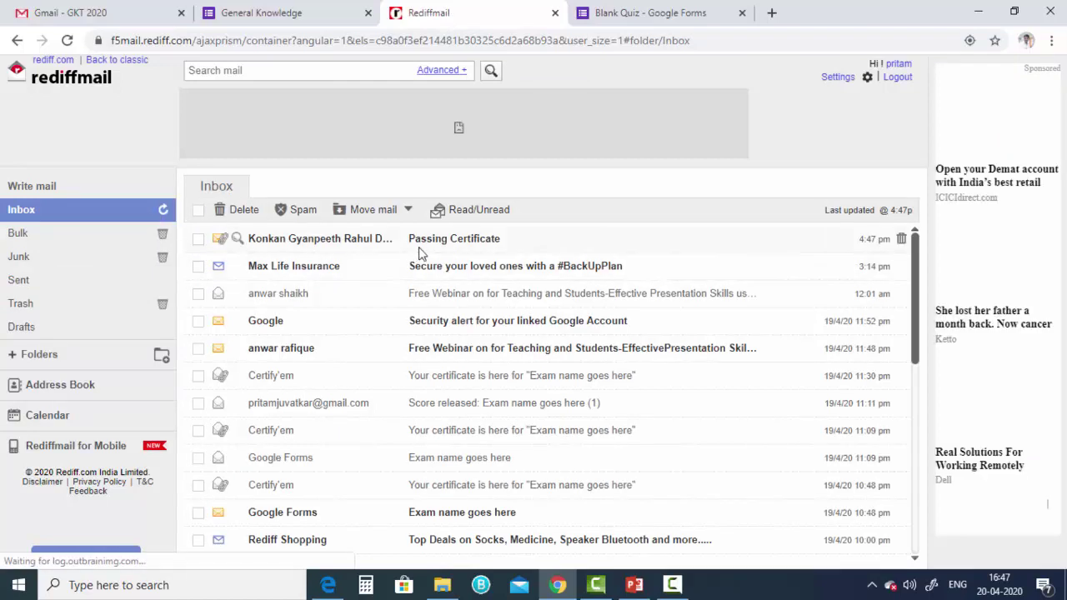
{"action": "left_click", "coordinate": [349, 248]}
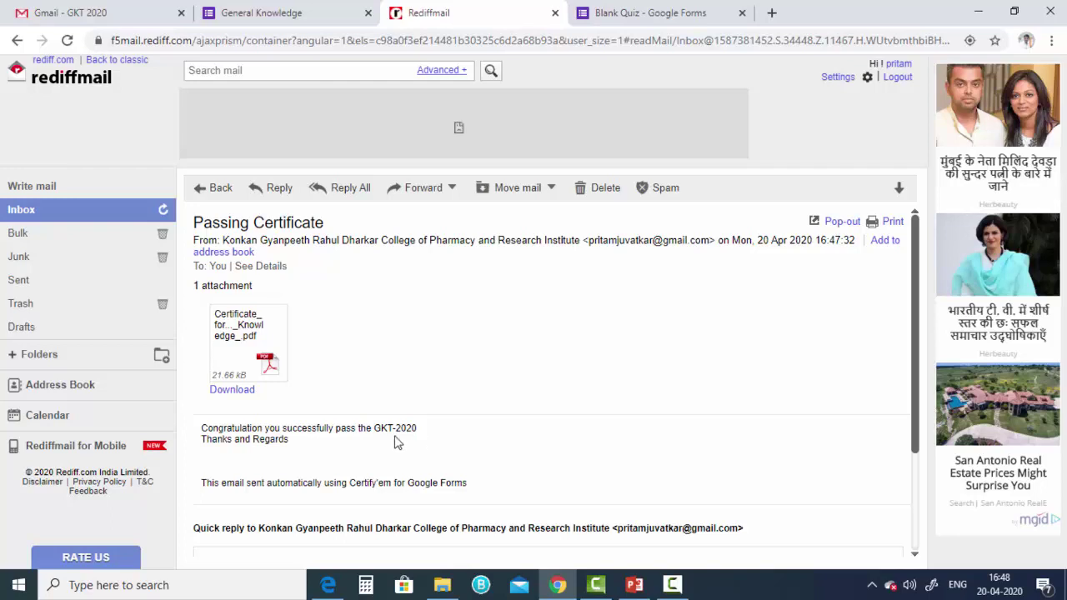
- View the certificate PDF showing General Knowledge passed at 100%, then bring PowerPoint forward
{"action": "left_click", "coordinate": [240, 357]}
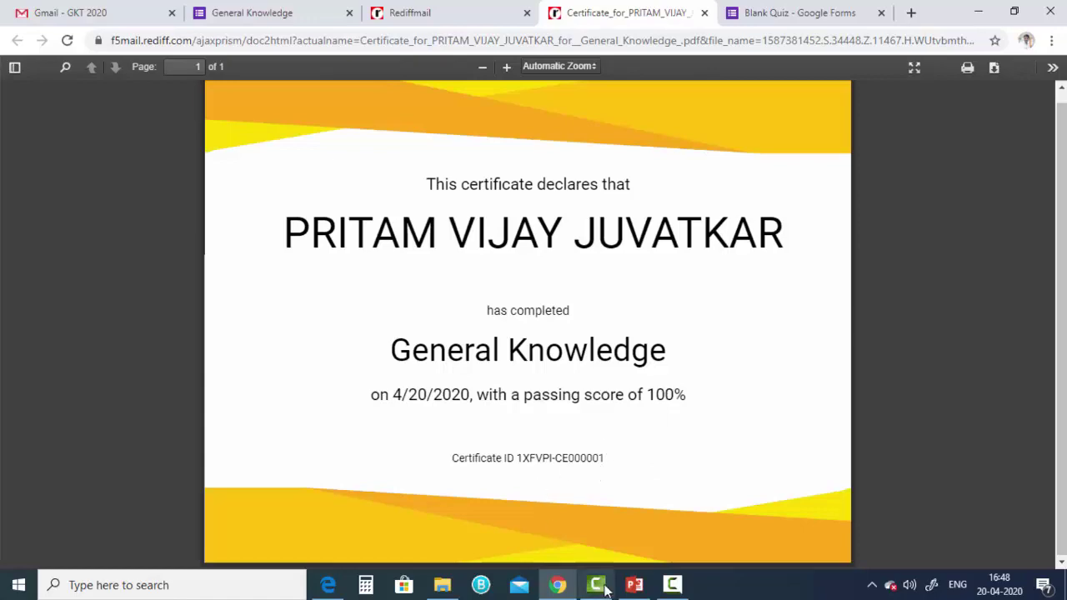
{"action": "left_click", "coordinate": [634, 585]}
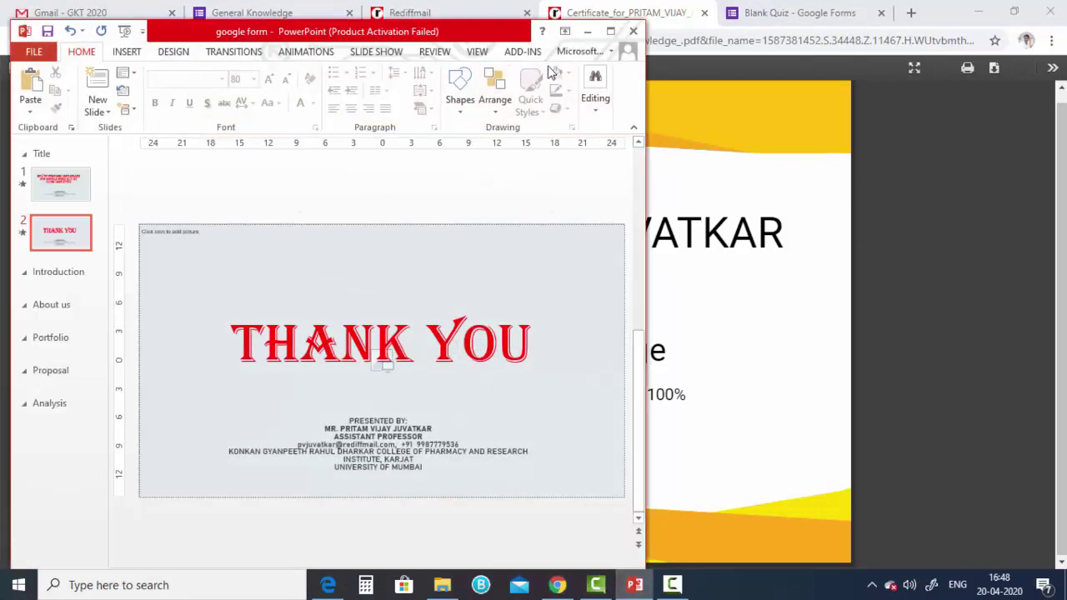
- Maximize PowerPoint and play the THANK YOU slide as a full-screen slide show
{"action": "left_click", "coordinate": [610, 30]}
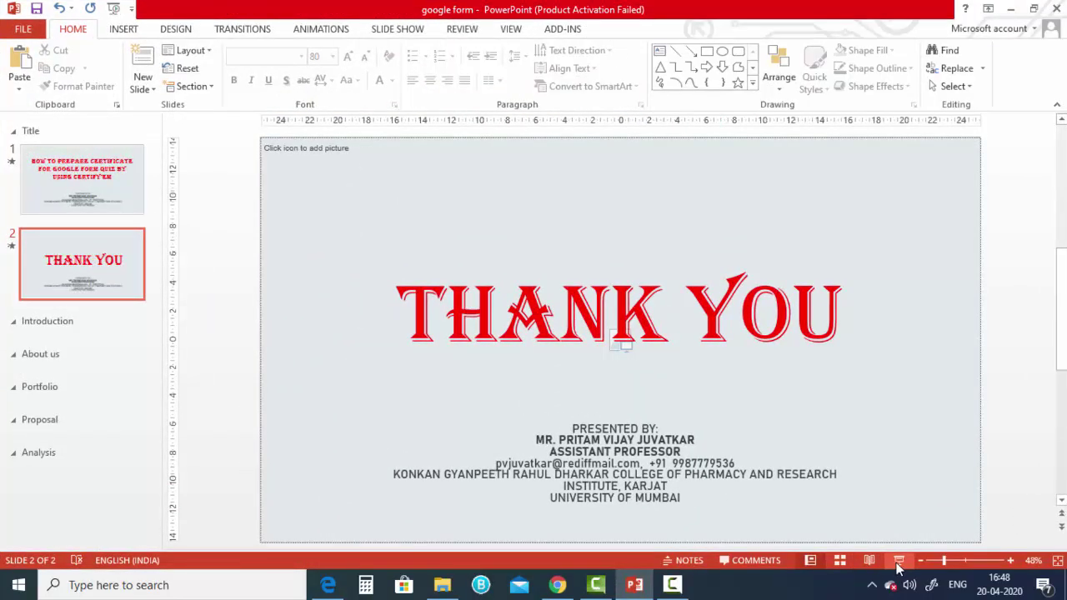
{"action": "key", "text": "F5"}
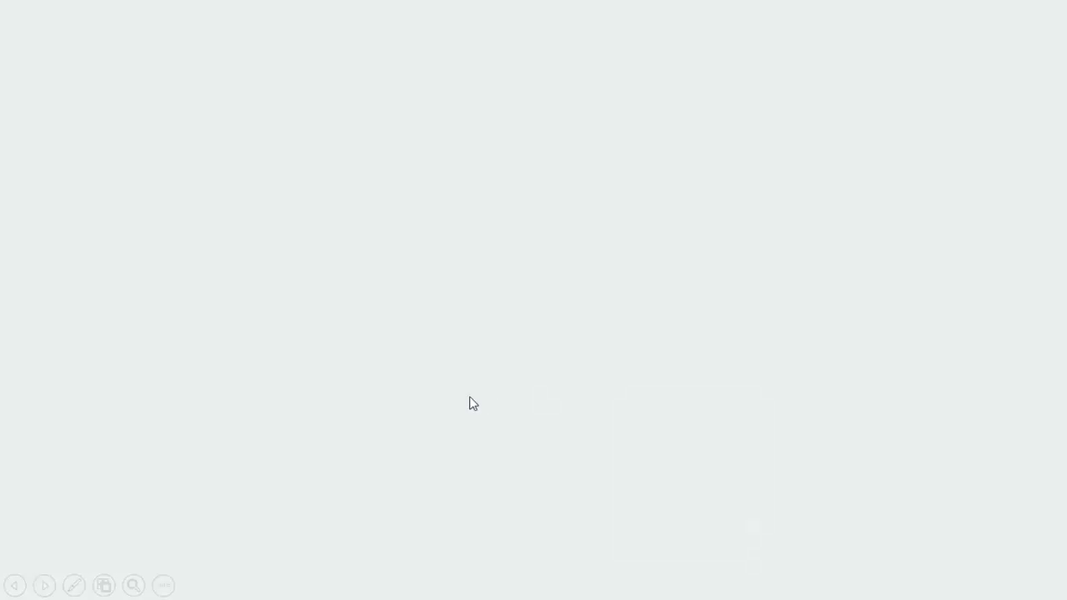